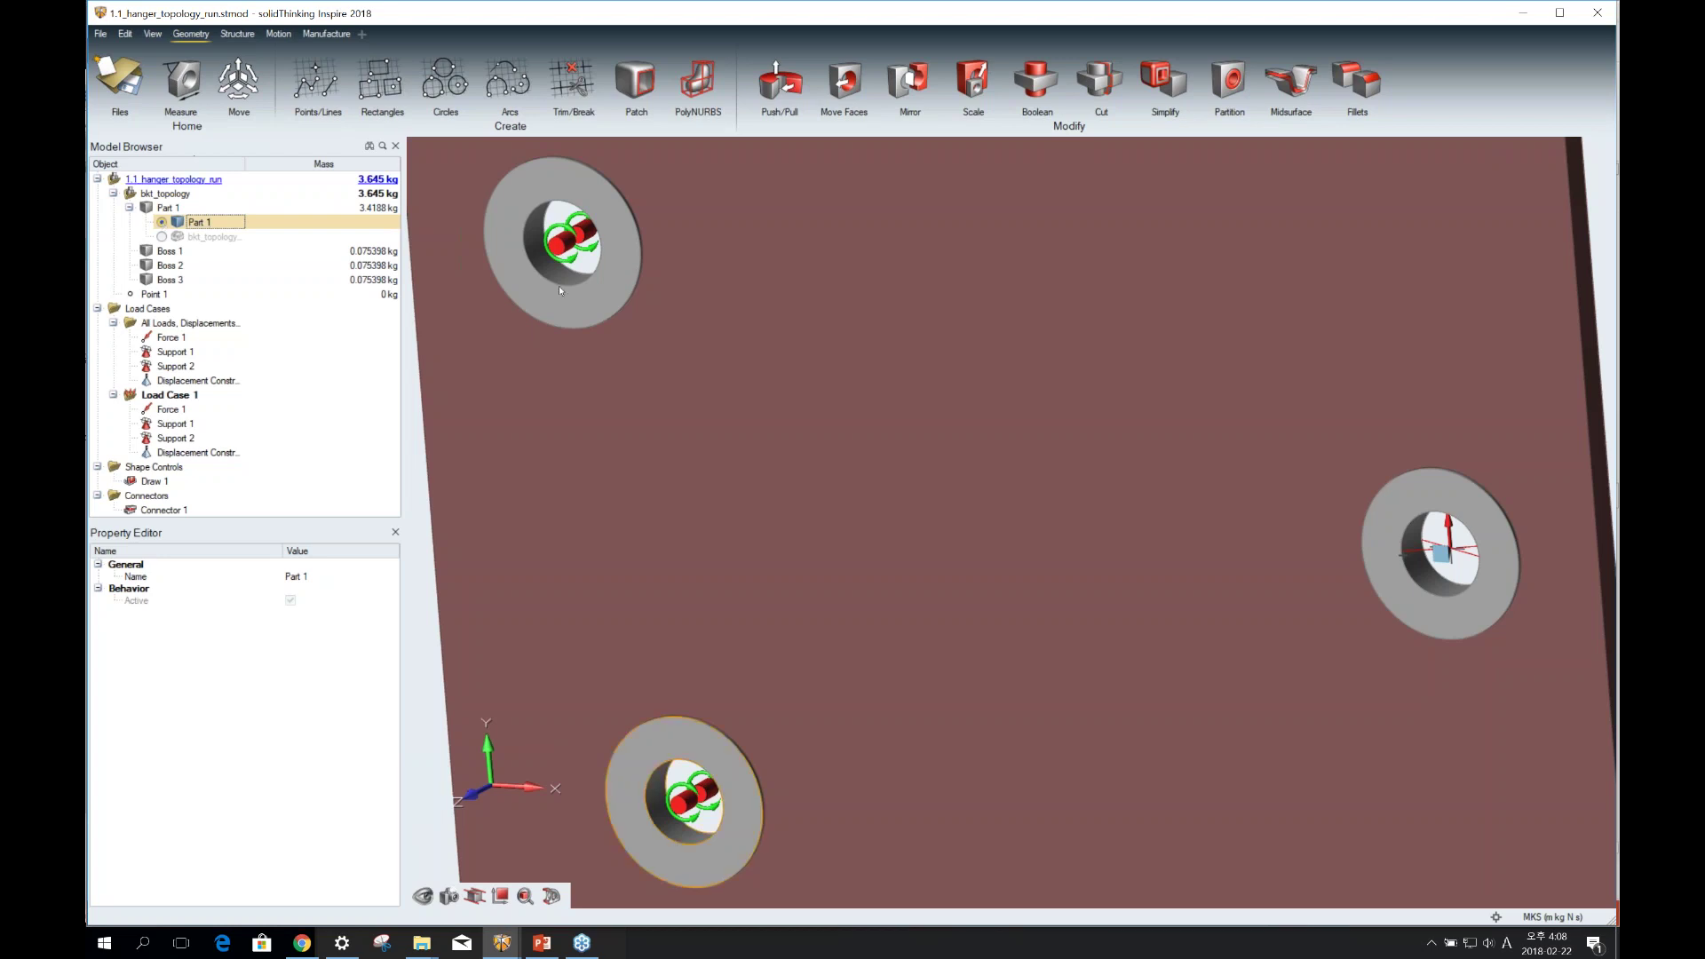
Review the material choices available for the Part 1 design space plate, leaving its current assignment as is.
scroll(561, 371, "down", 3)
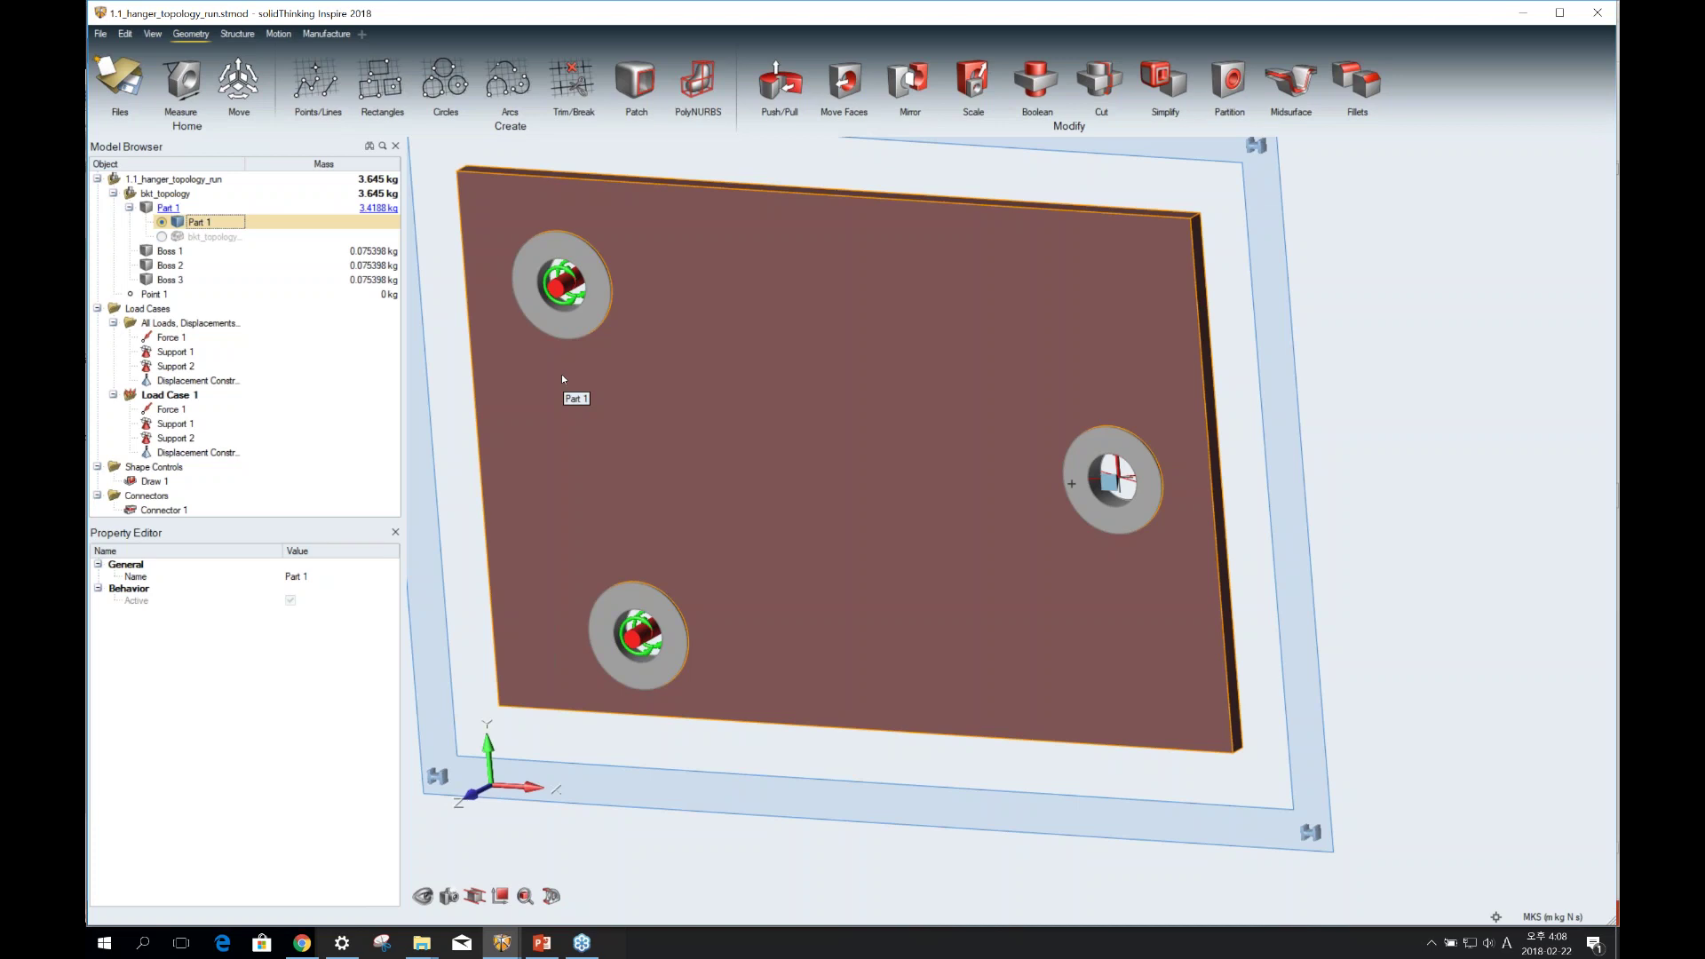
scroll(871, 445, "down", 2)
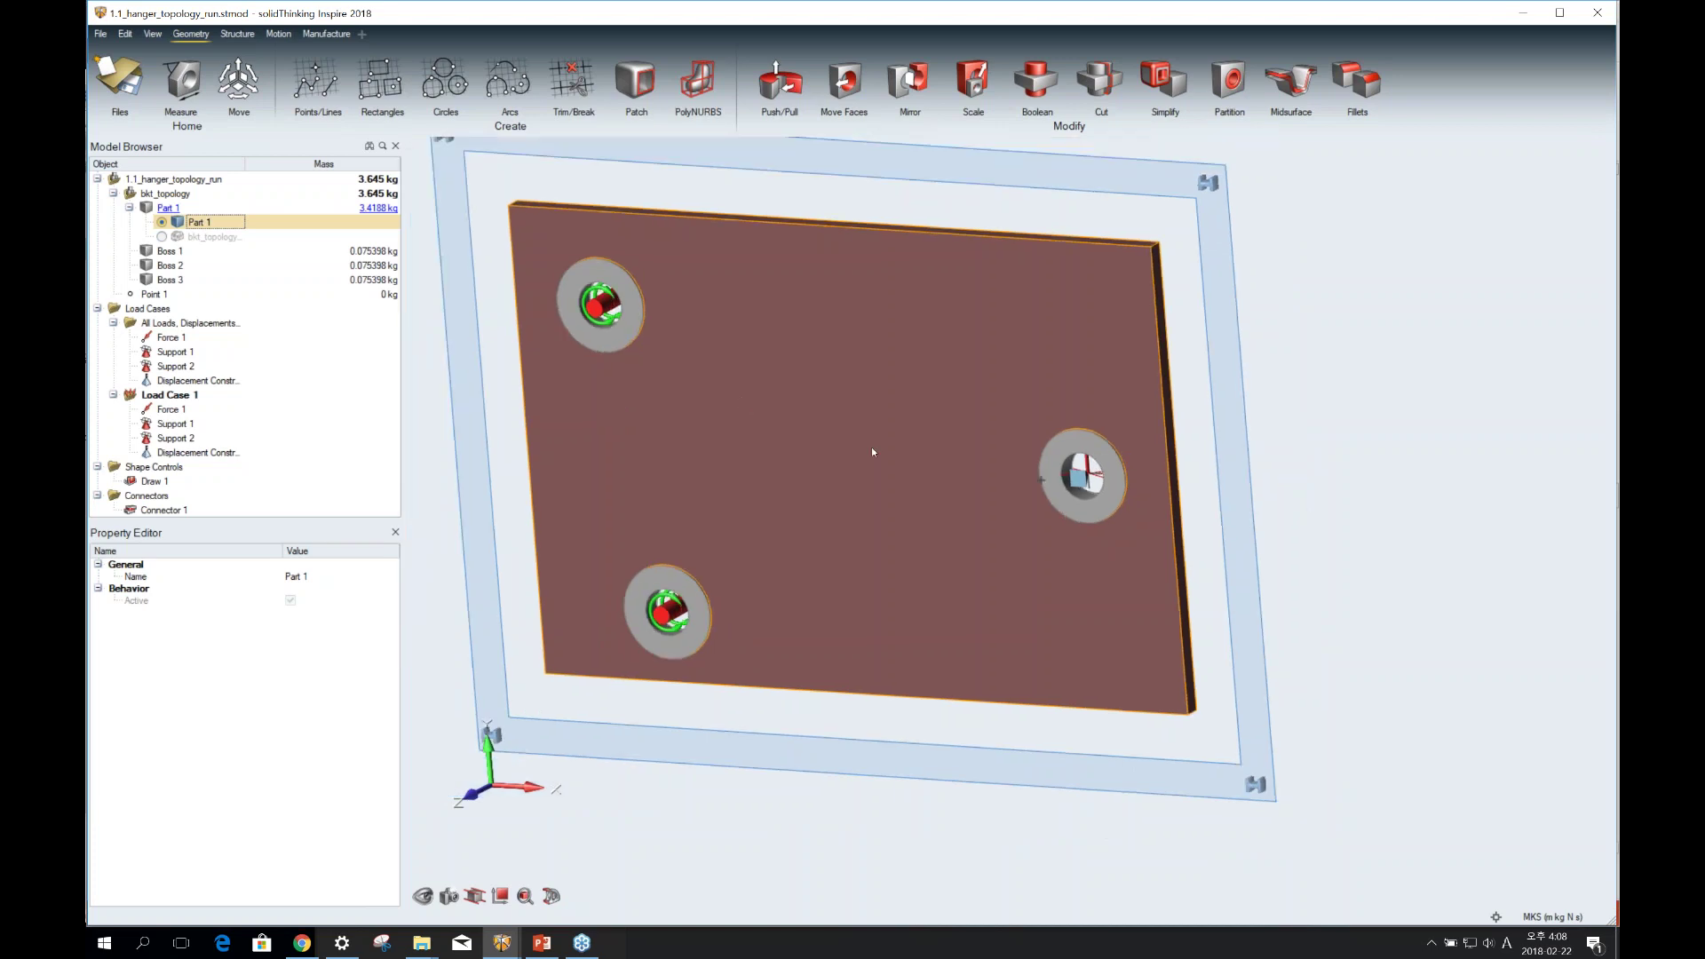
scroll(871, 446, "down", 1)
mouse_move(1026, 479)
right_mouse_down()
mouse_move(1051, 754)
mouse_move(1174, 846)
mouse_move(1176, 684)
mouse_move(1039, 475)
right_mouse_up()
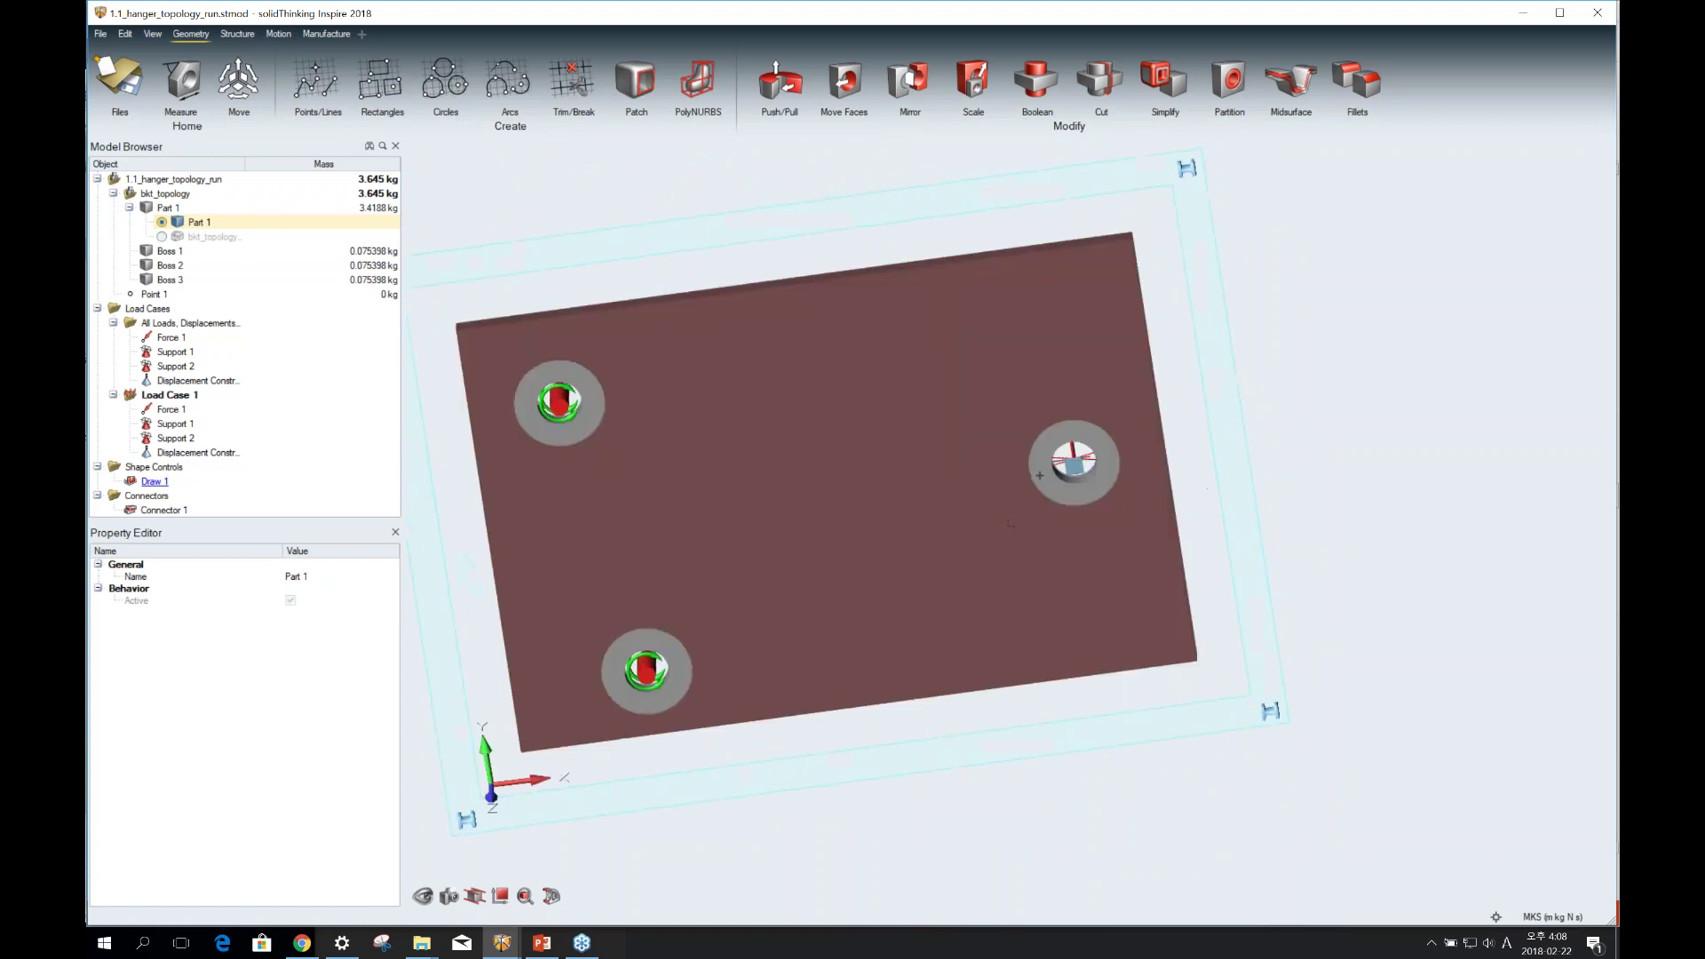
left_click(241, 34)
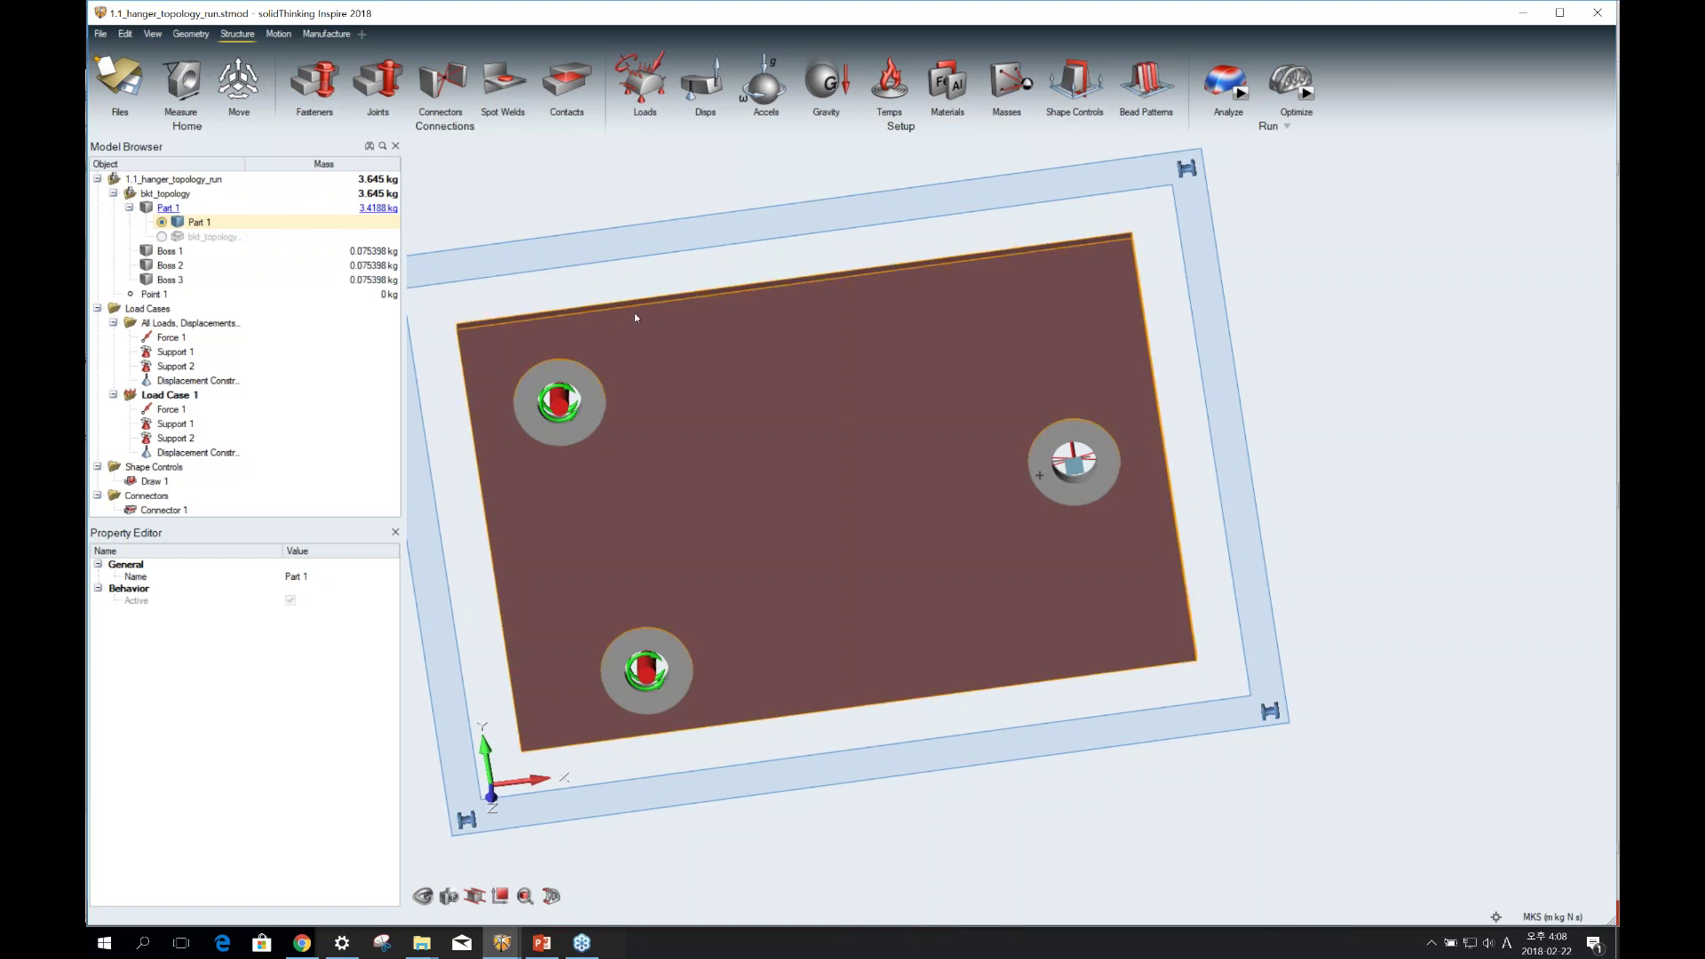
left_click(690, 376)
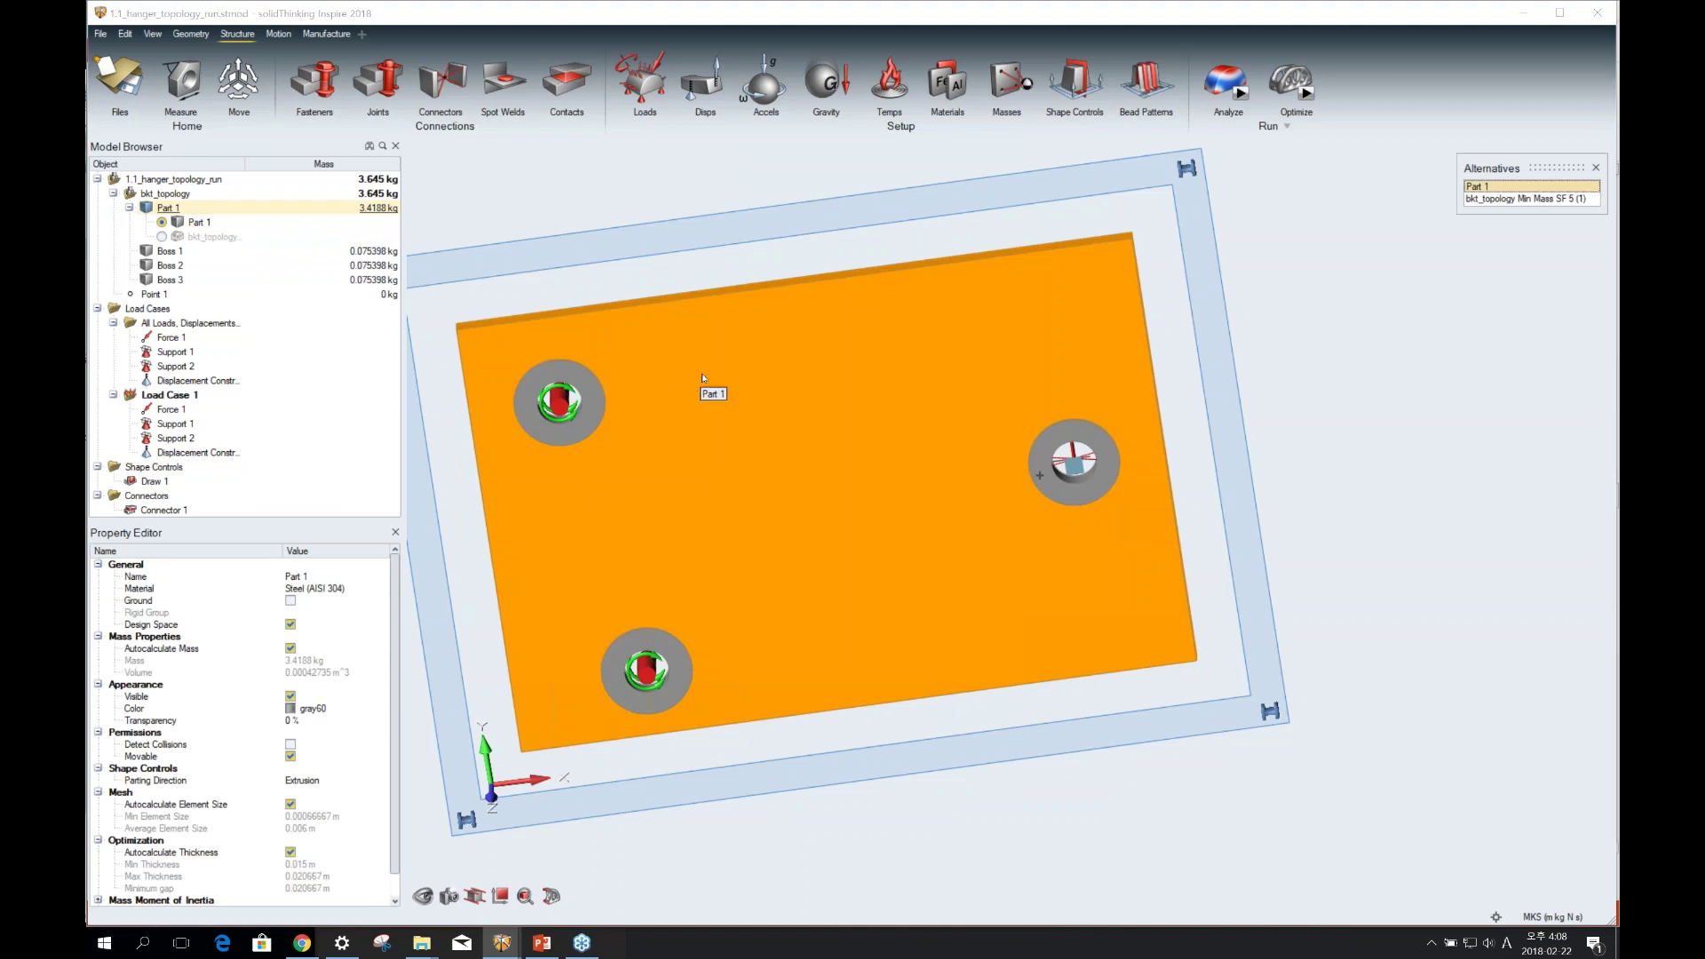
right_click(703, 378)
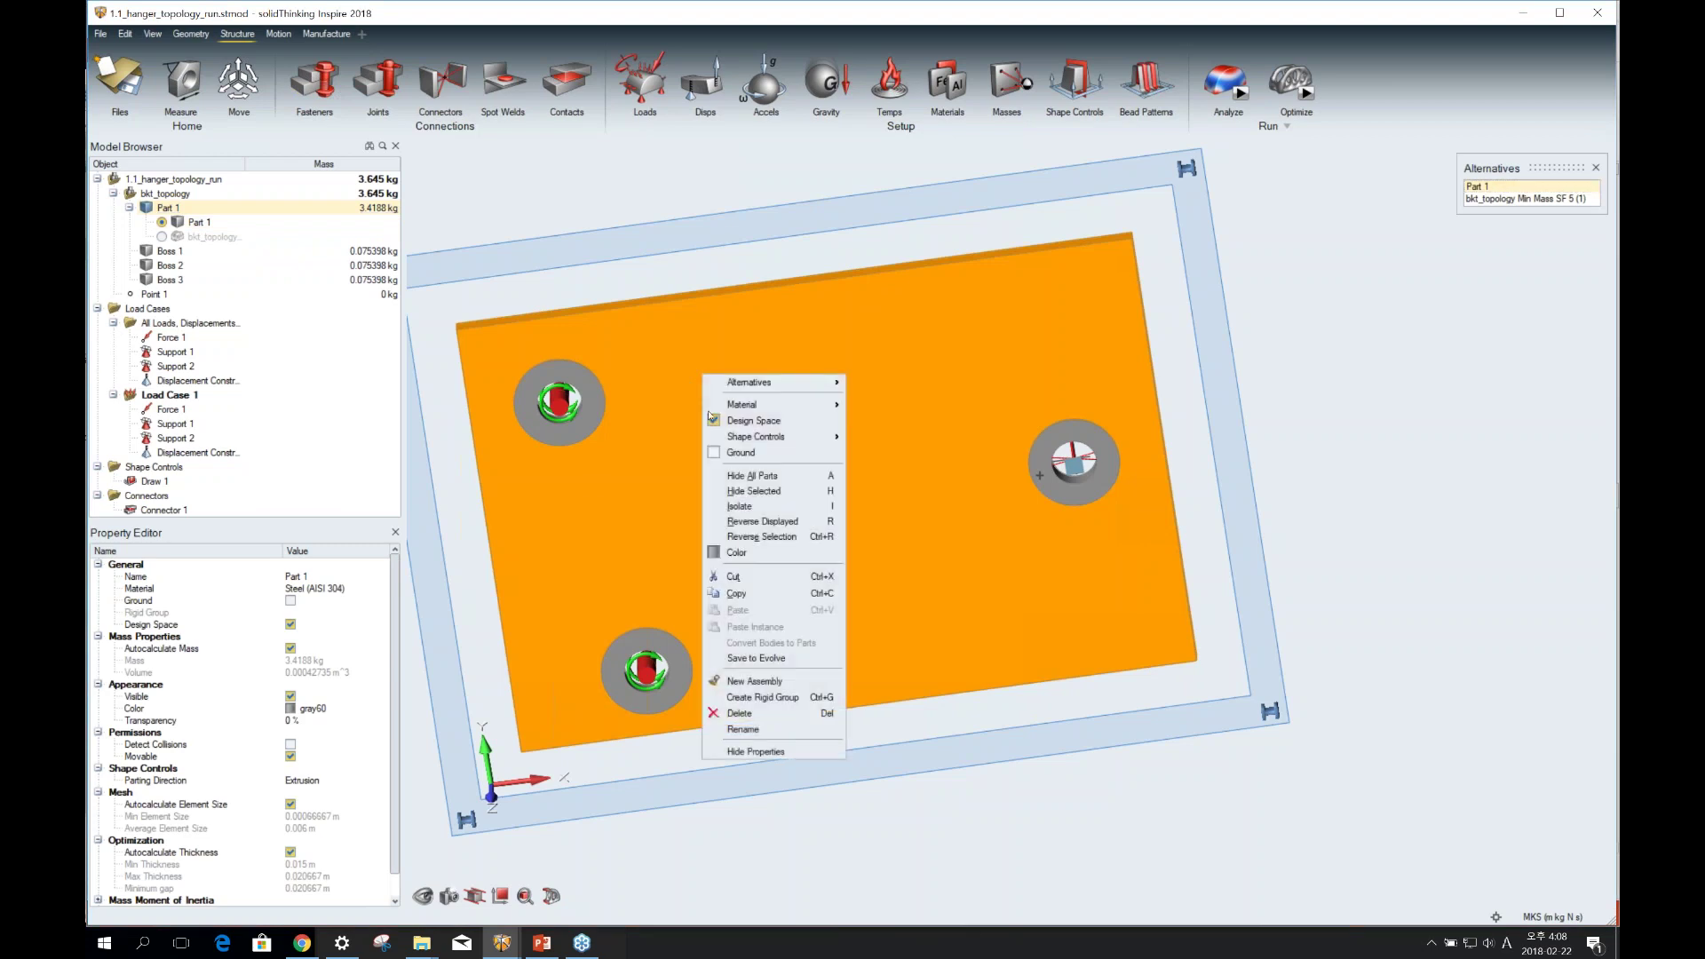
mouse_move(713, 406)
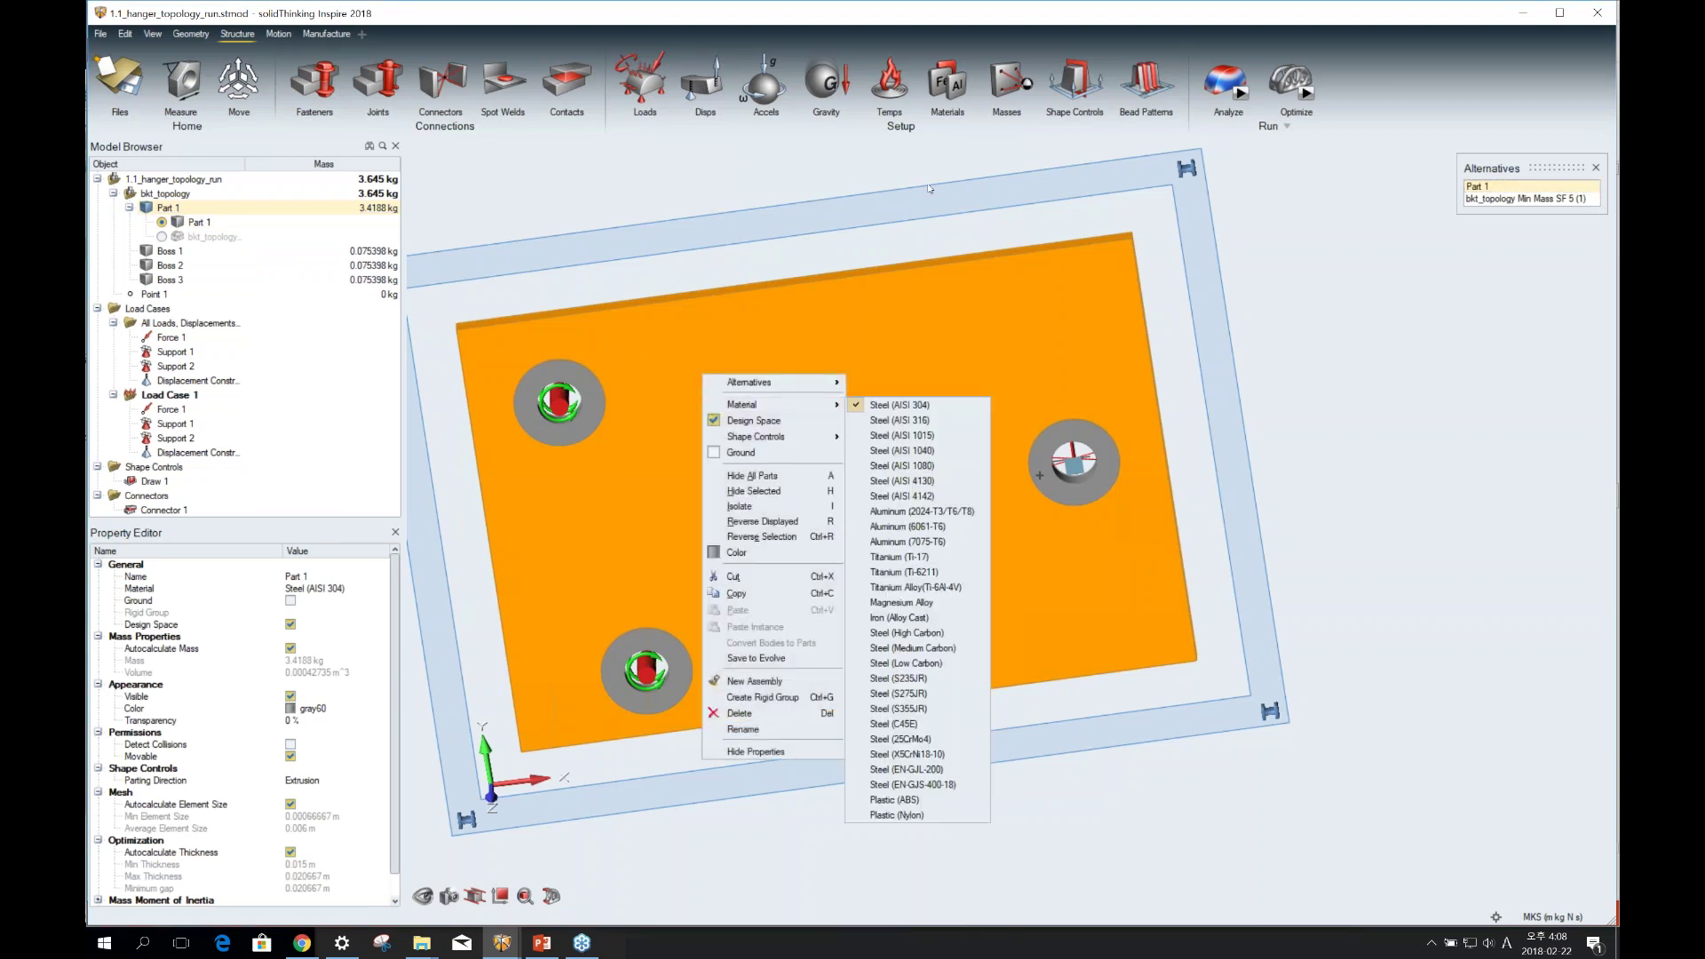
left_click(1294, 234)
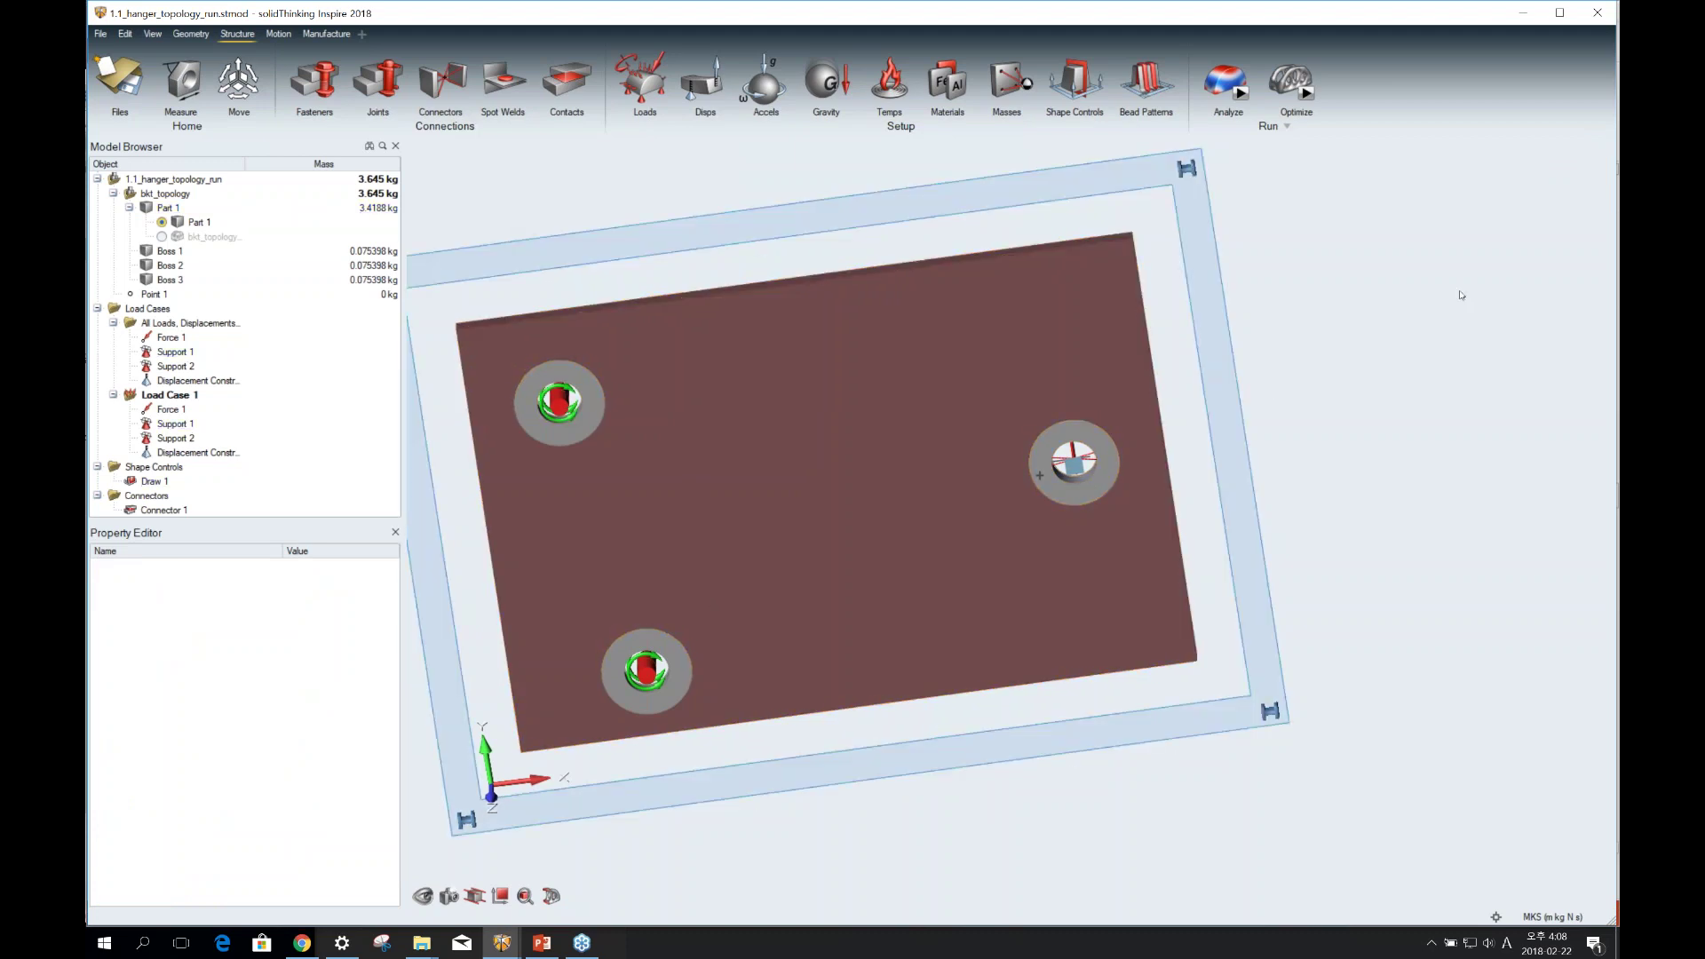
Review the topology optimization setup by restoring the bkt_topology Minimize Mass run settings with a minimum safety factor of 5.
mouse_move(1308, 95)
left_click(1307, 94)
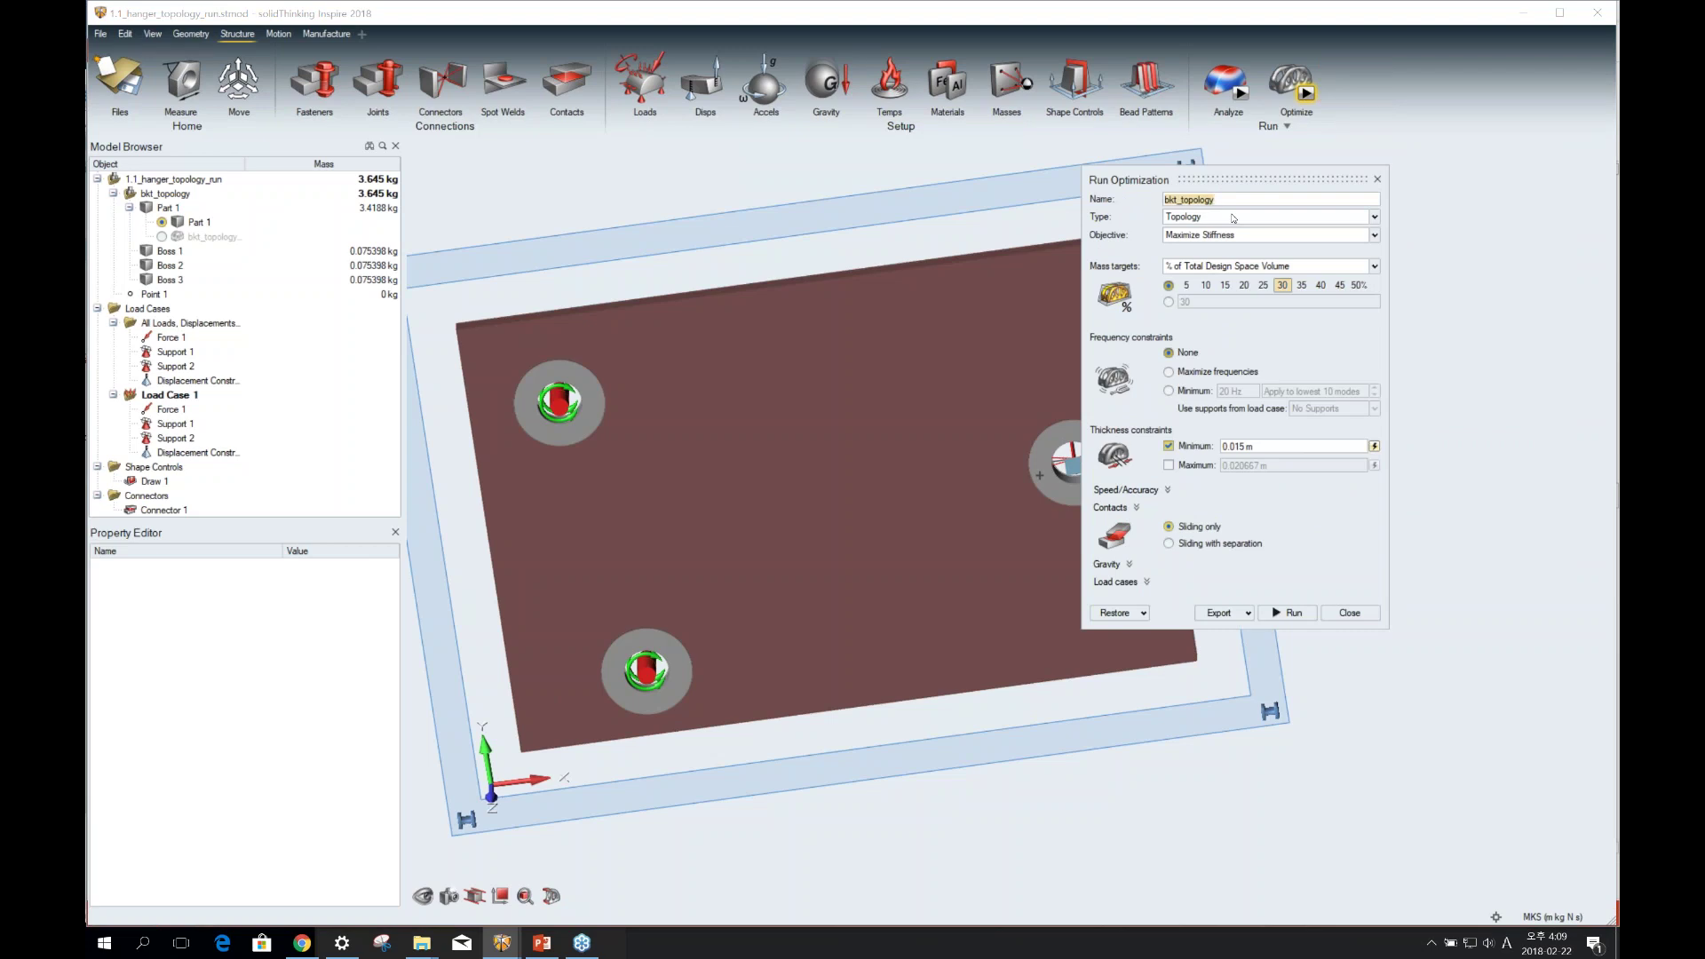
left_click(1241, 220)
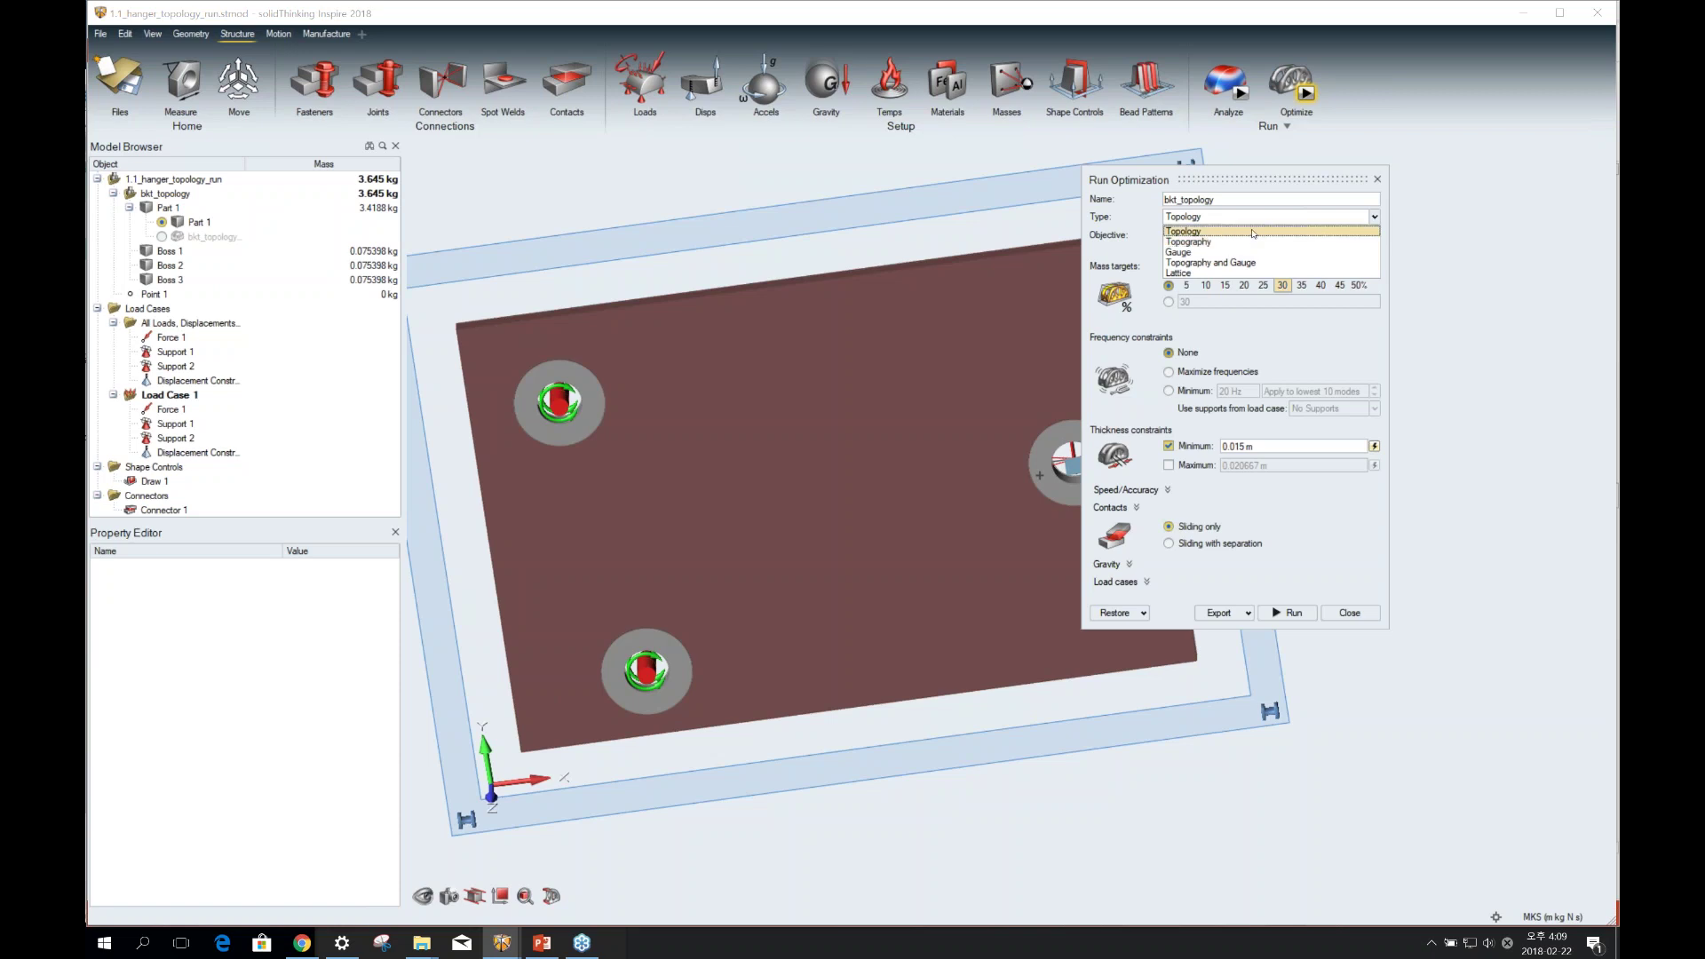
left_click(1256, 232)
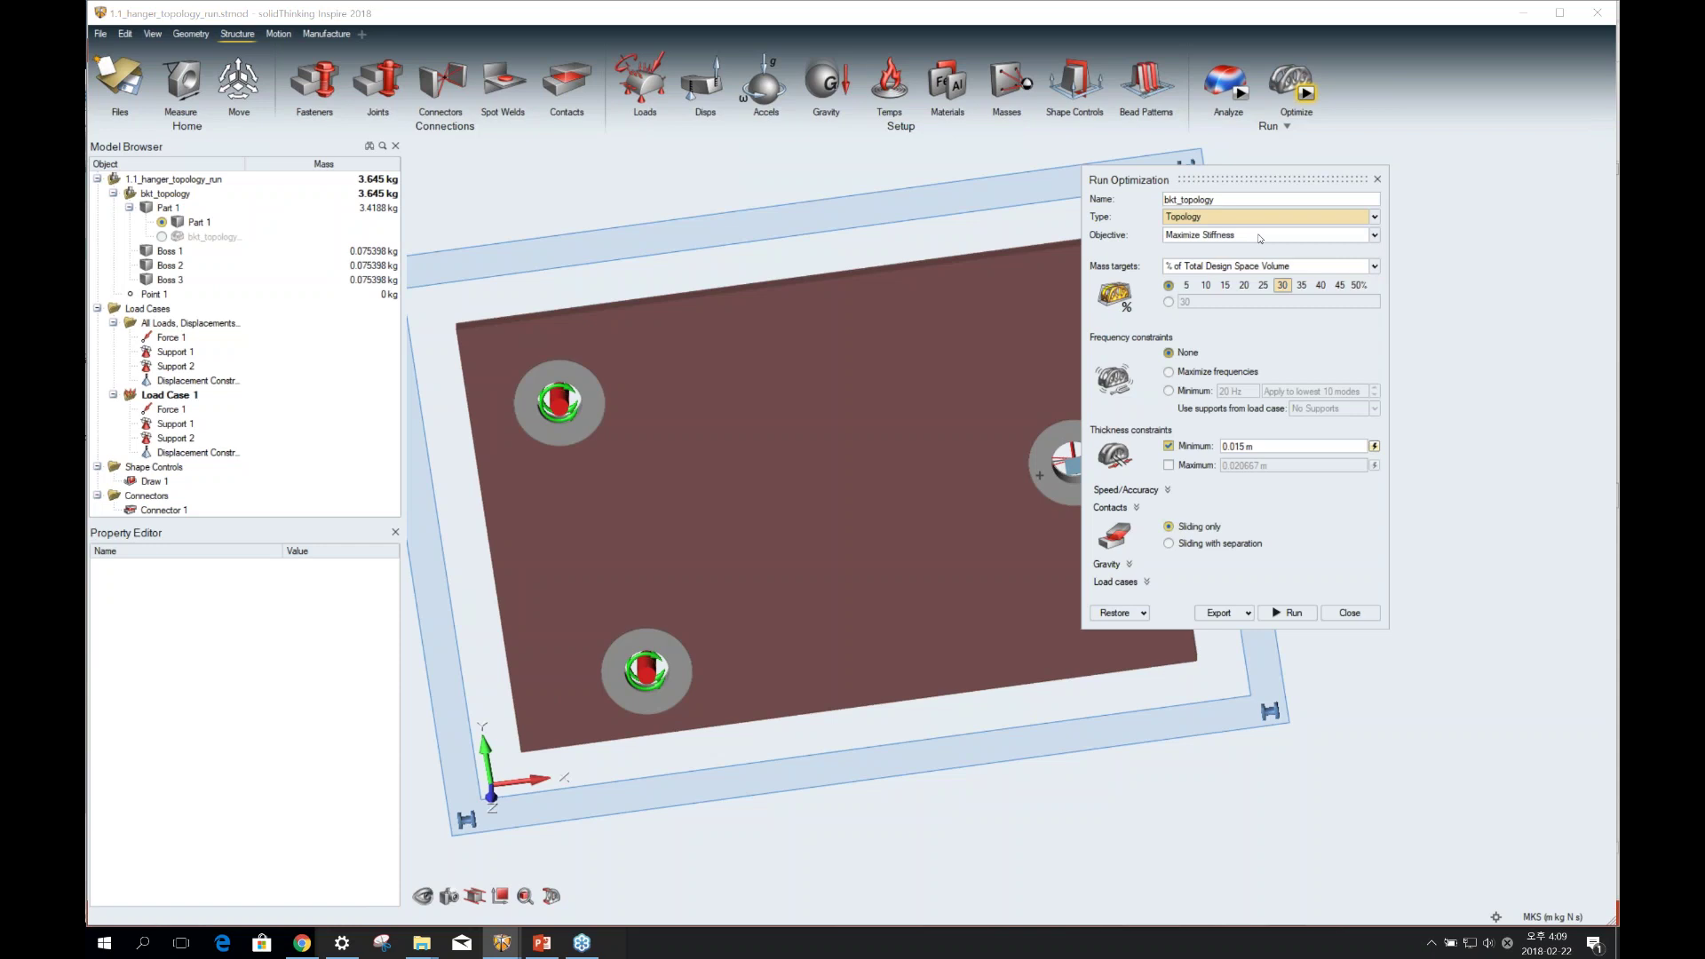
left_click(1146, 614)
left_click(1179, 652)
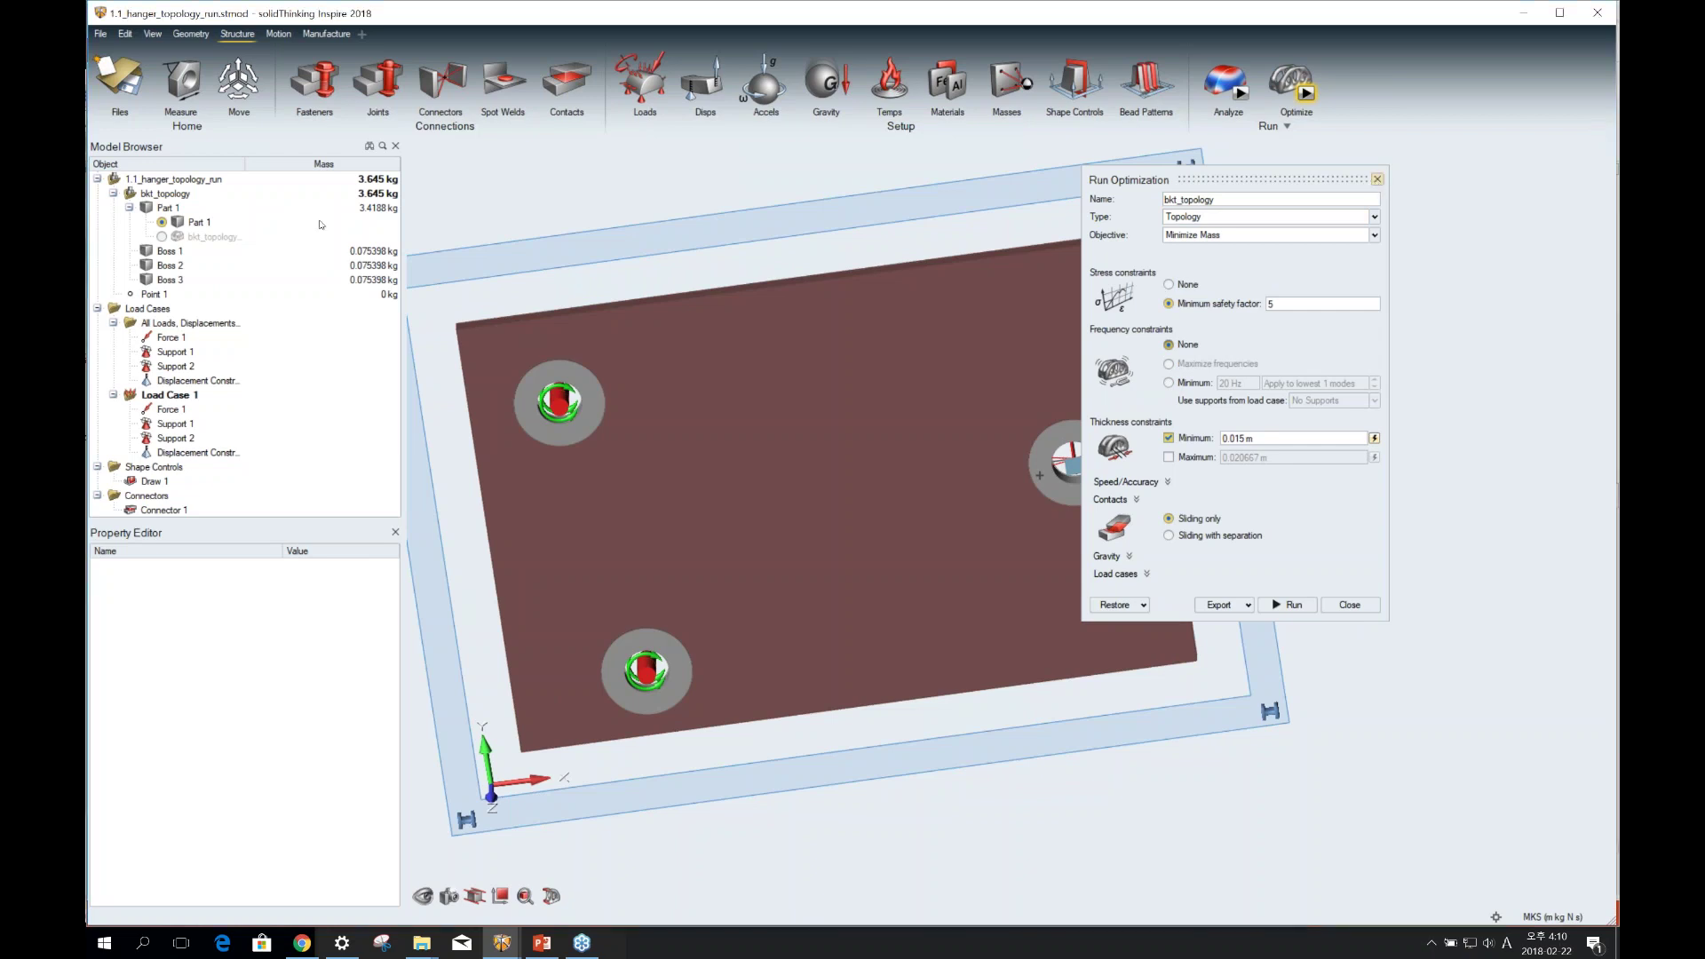
left_click(1377, 180)
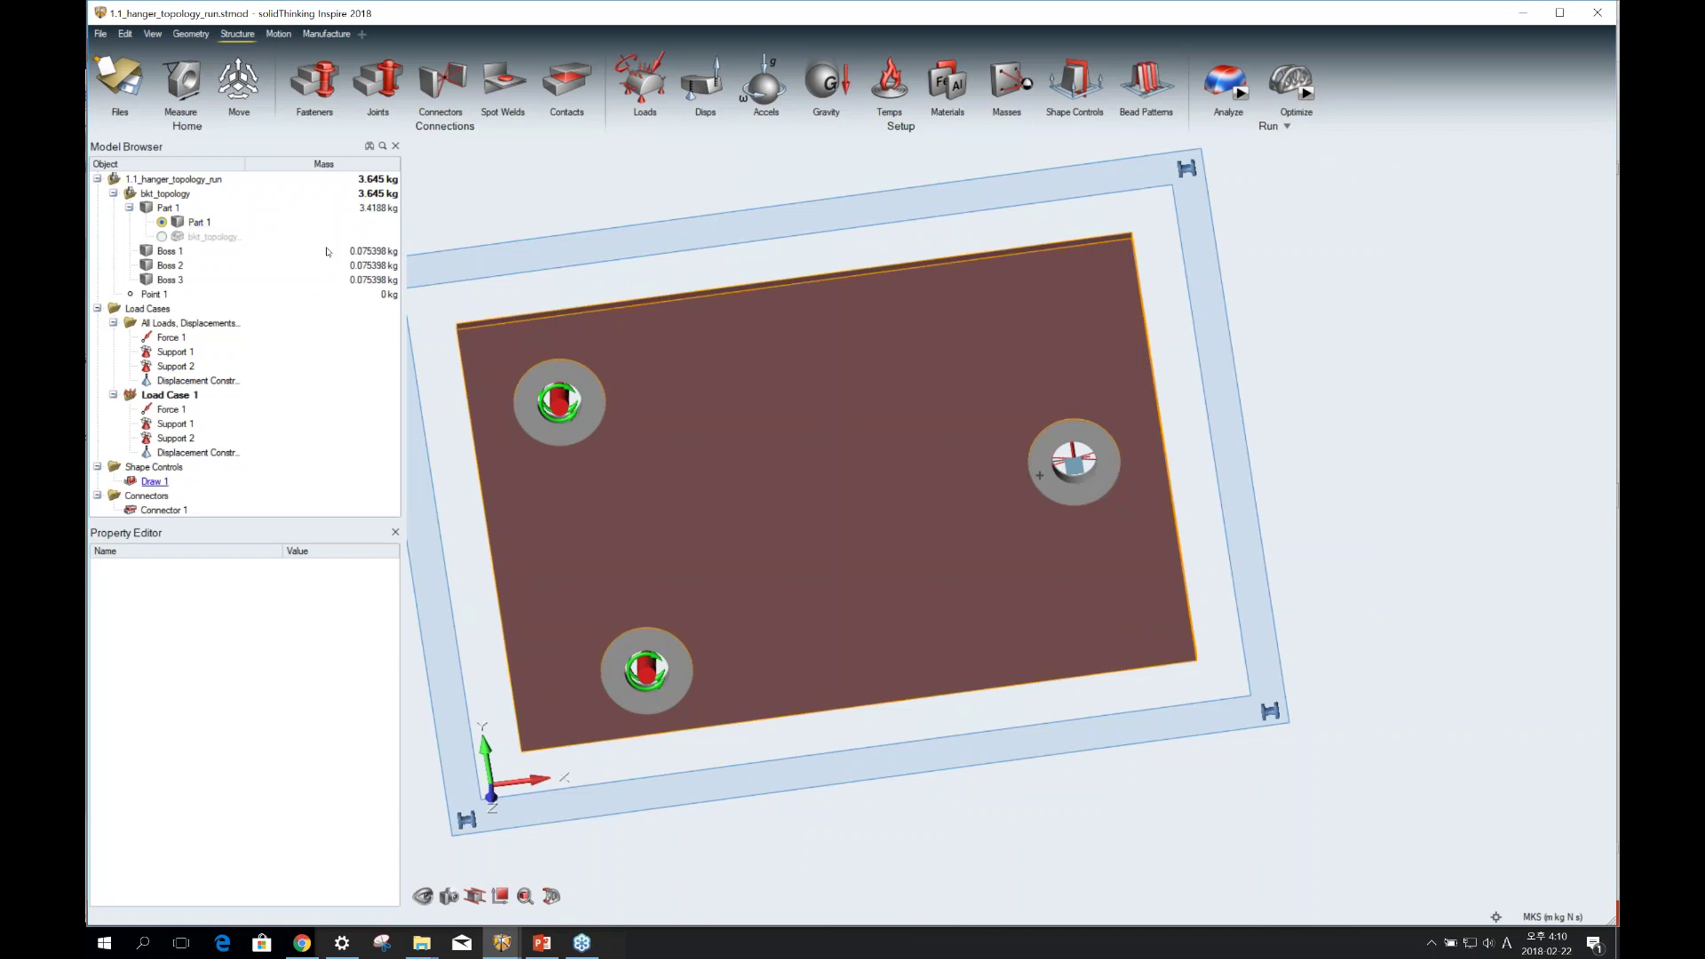
Show the bkt_topology optimized alternative of Part 1 in place of the original plate and examine its shape.
left_click(213, 236)
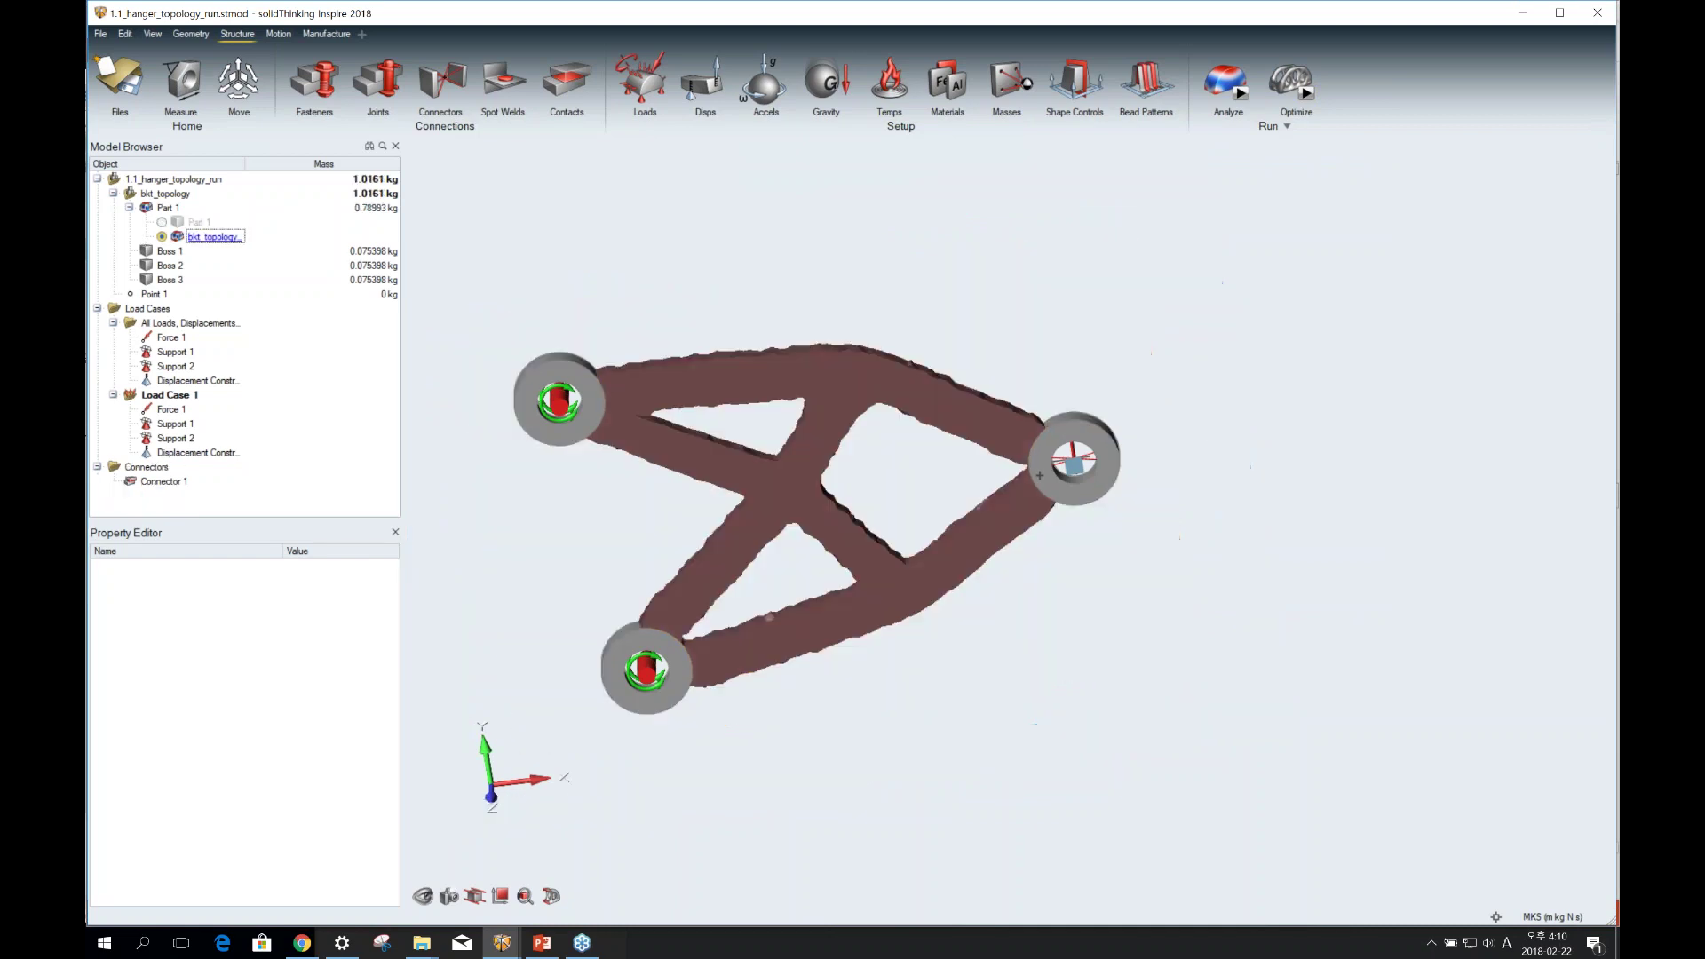
middle_click_drag(968, 764, 974, 825)
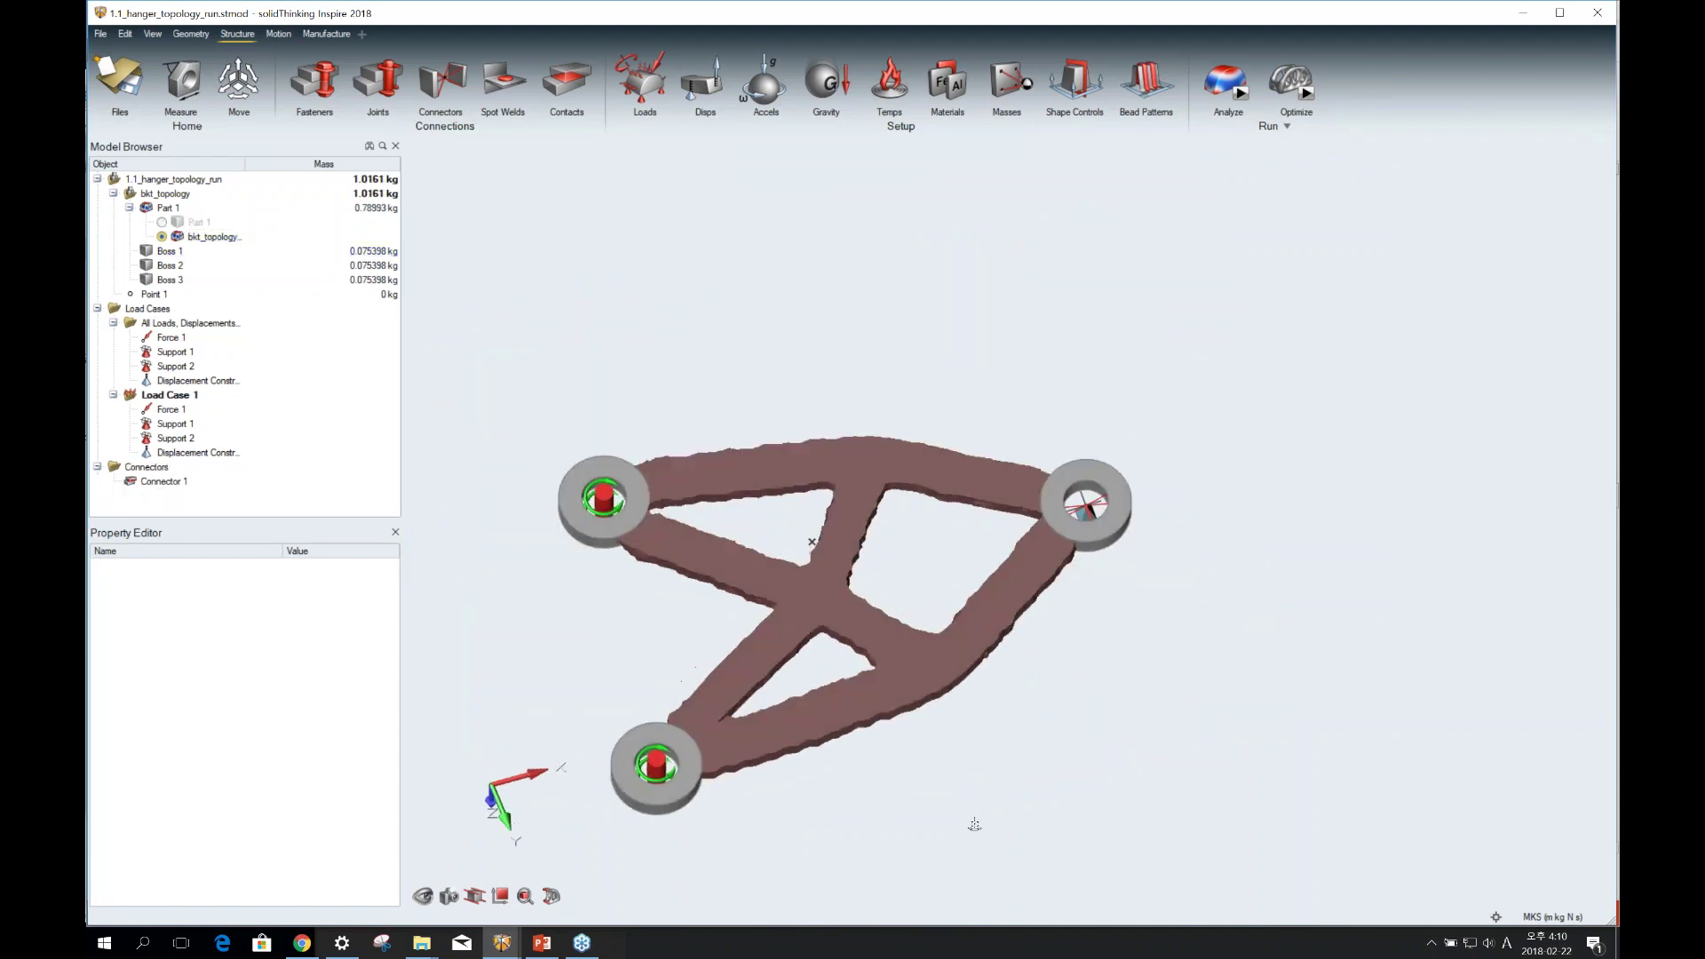
right_click_drag(974, 825, 1132, 867)
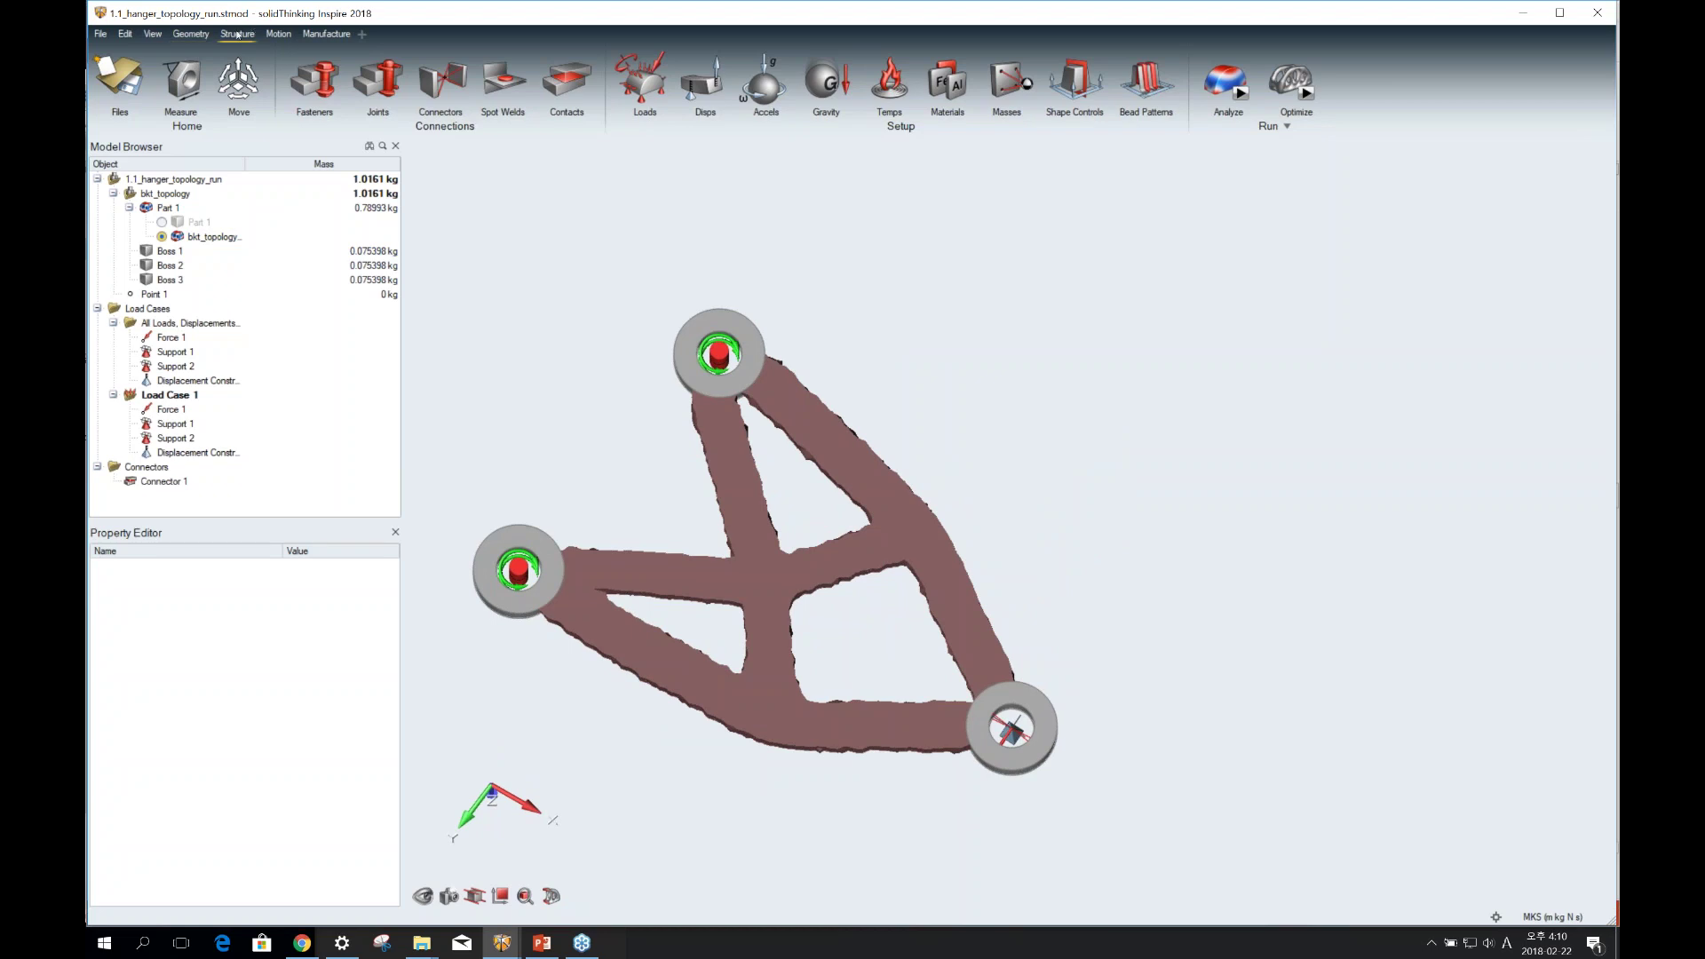
Wrap a PolyNURBS block along the optimized shape's outer arm, from the upper support boss to the loaded boss.
left_click(200, 37)
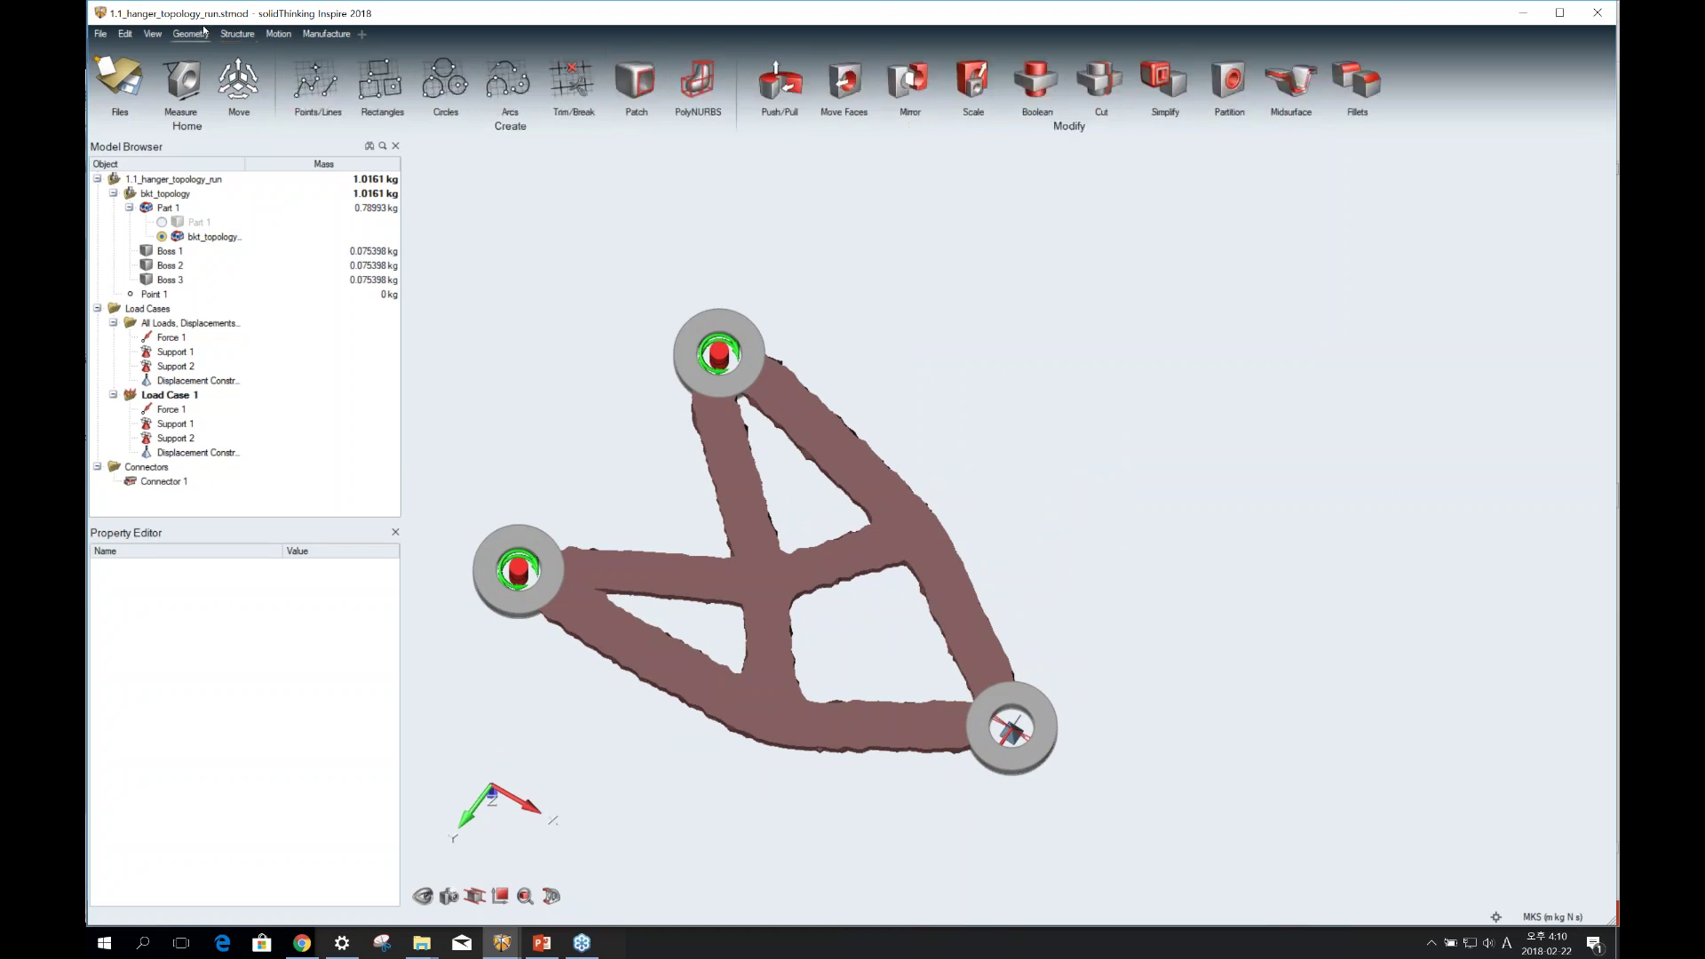
left_click(699, 80)
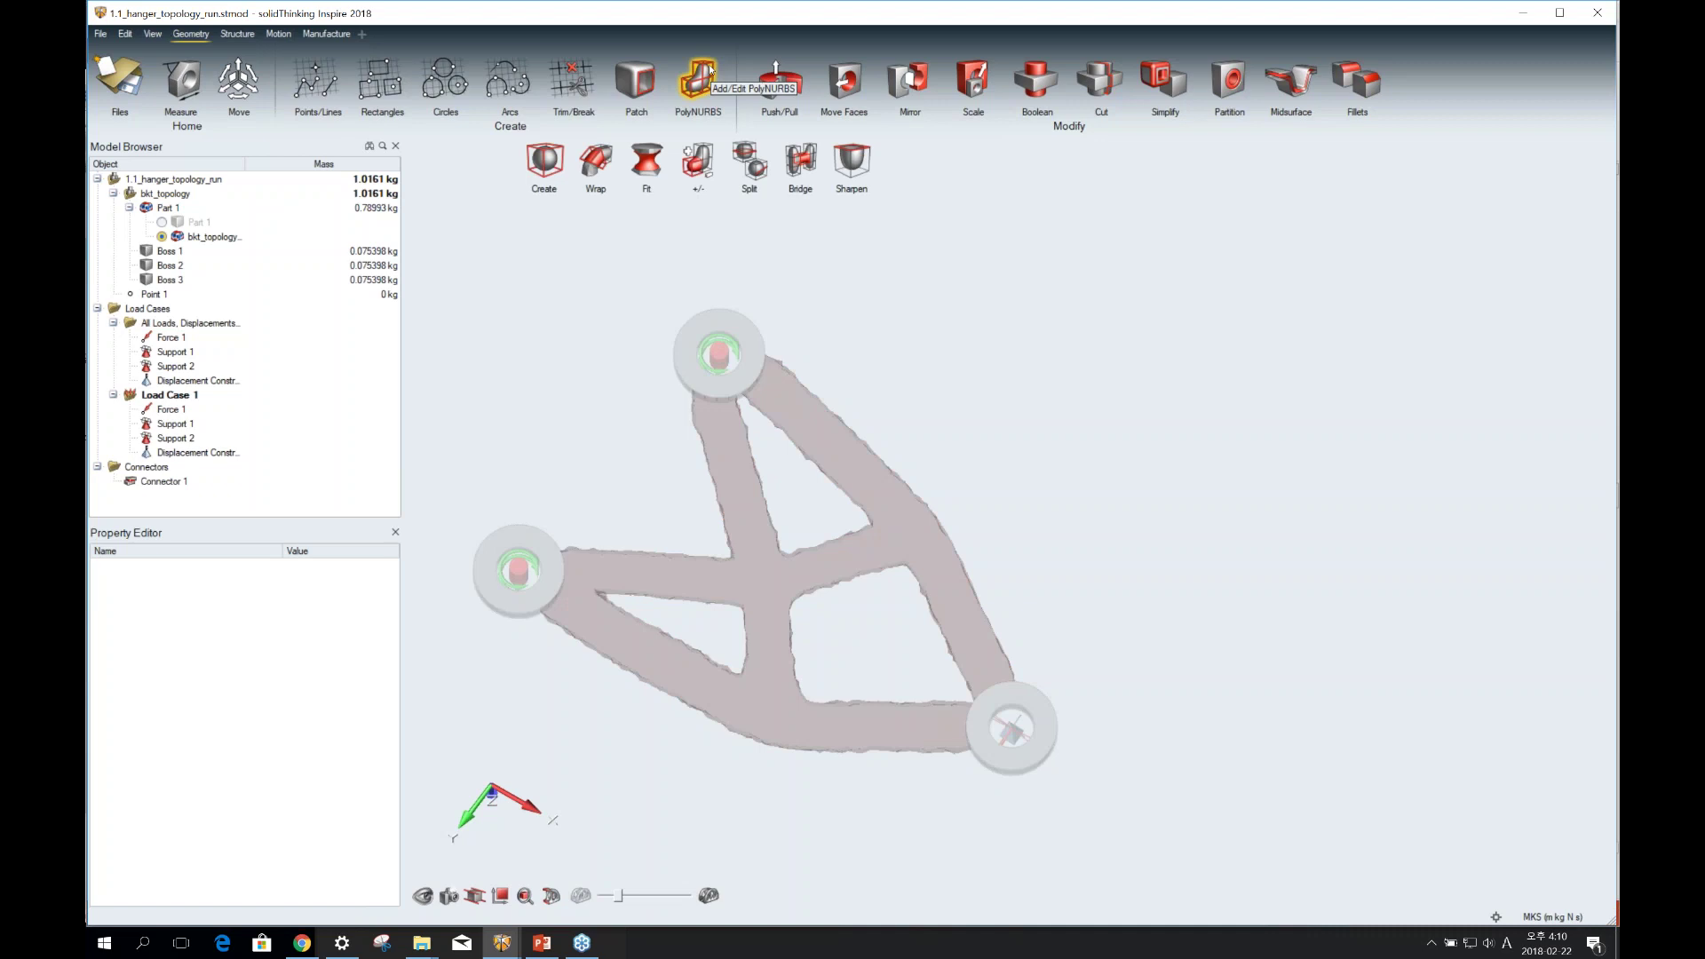
left_click(596, 162)
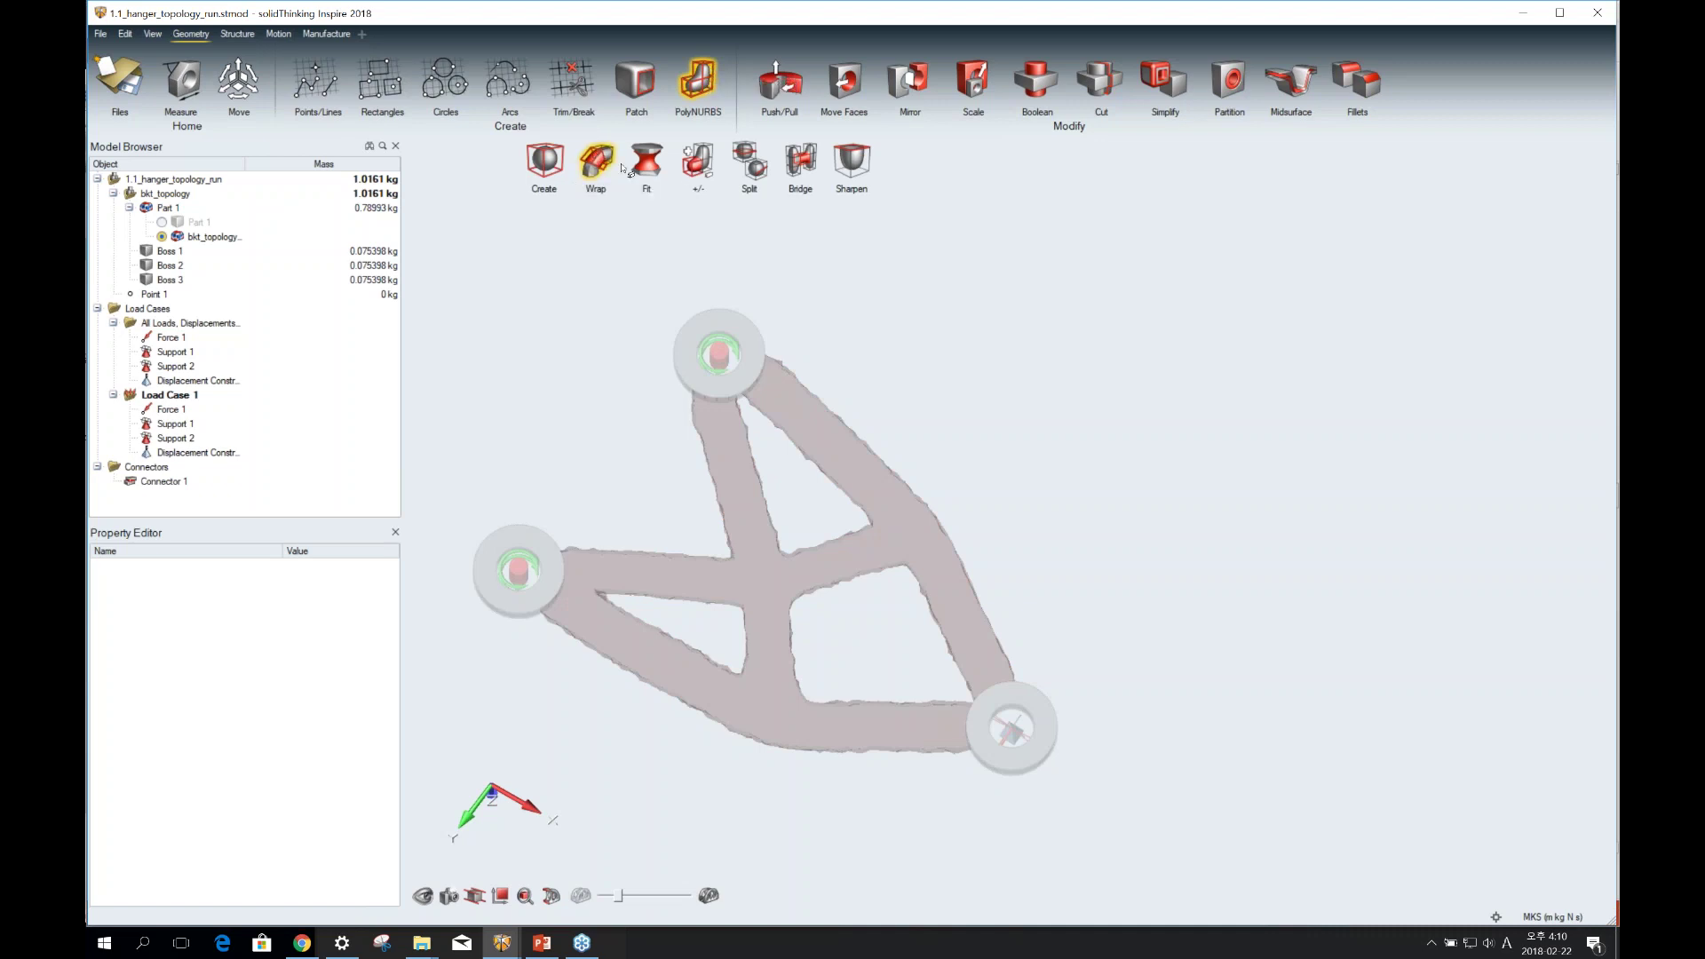
left_click(777, 394)
left_click(876, 487)
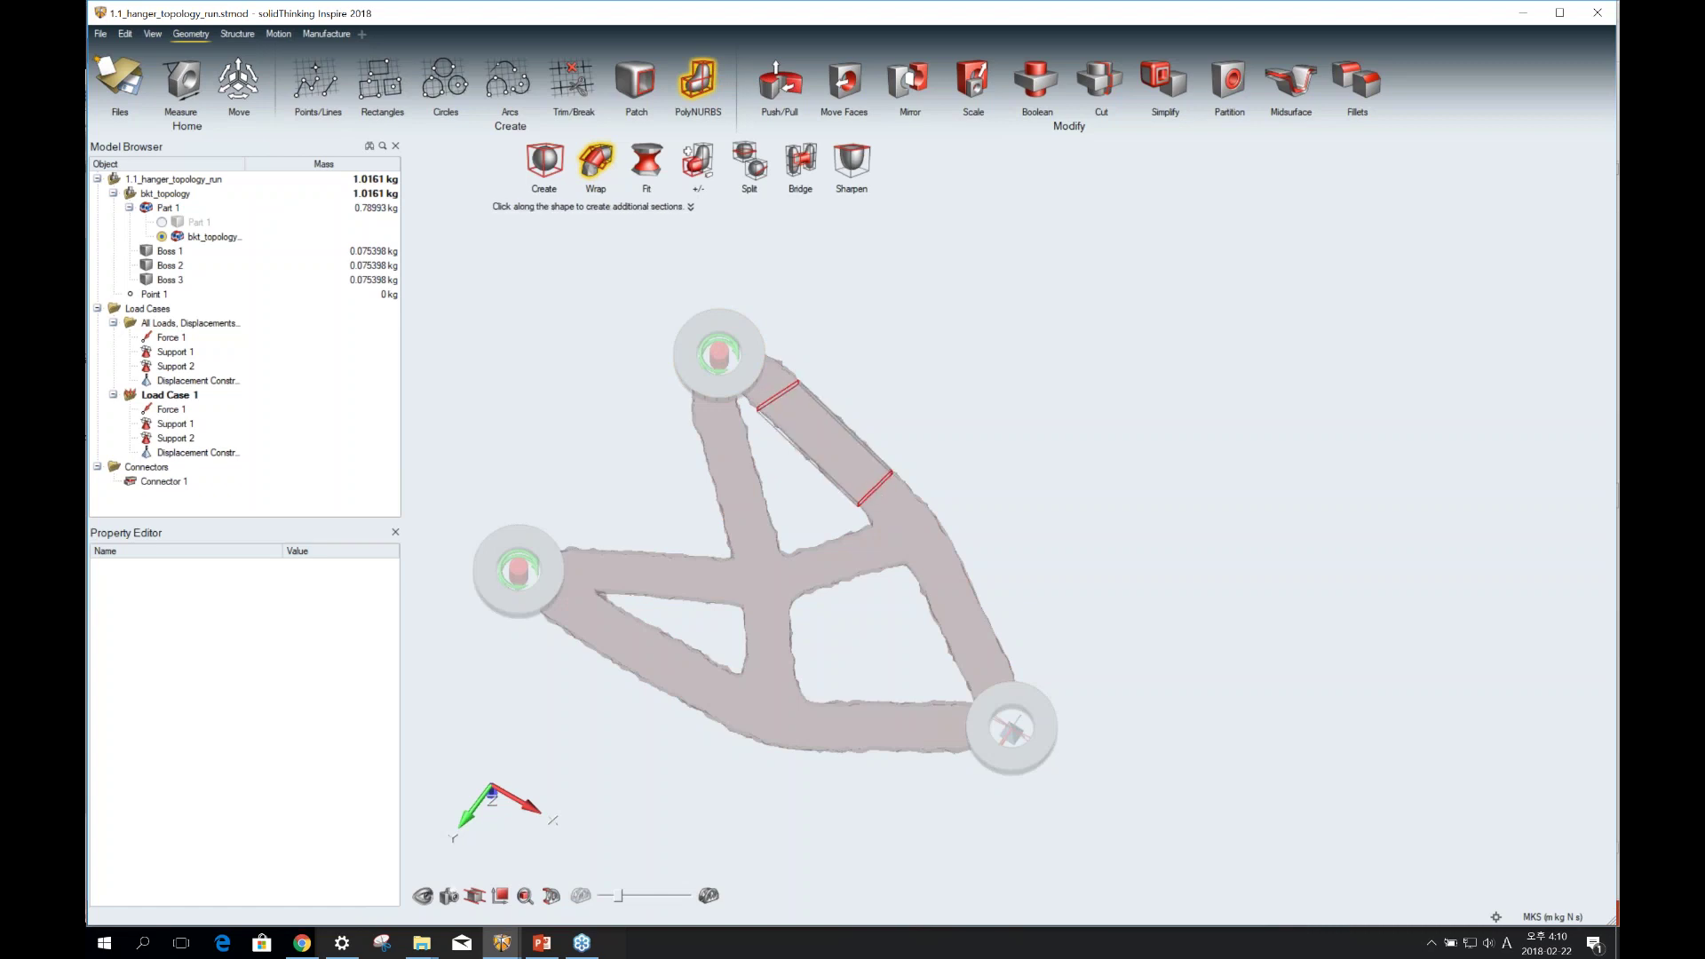
left_click(936, 565)
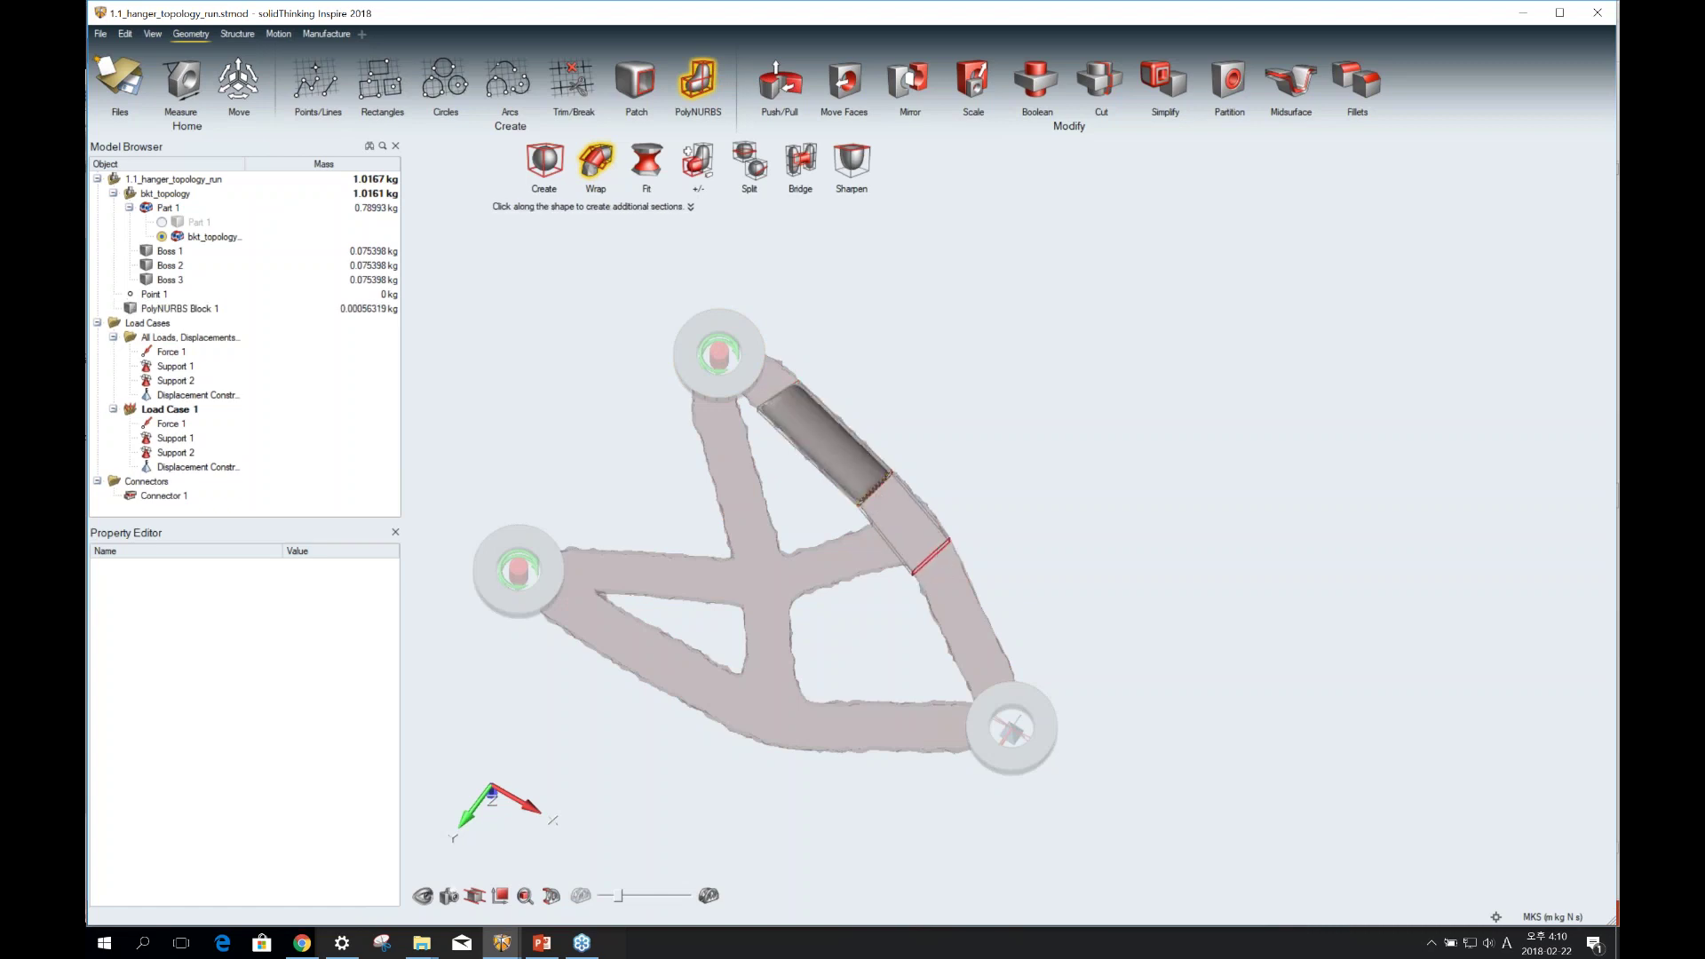
left_click(991, 675)
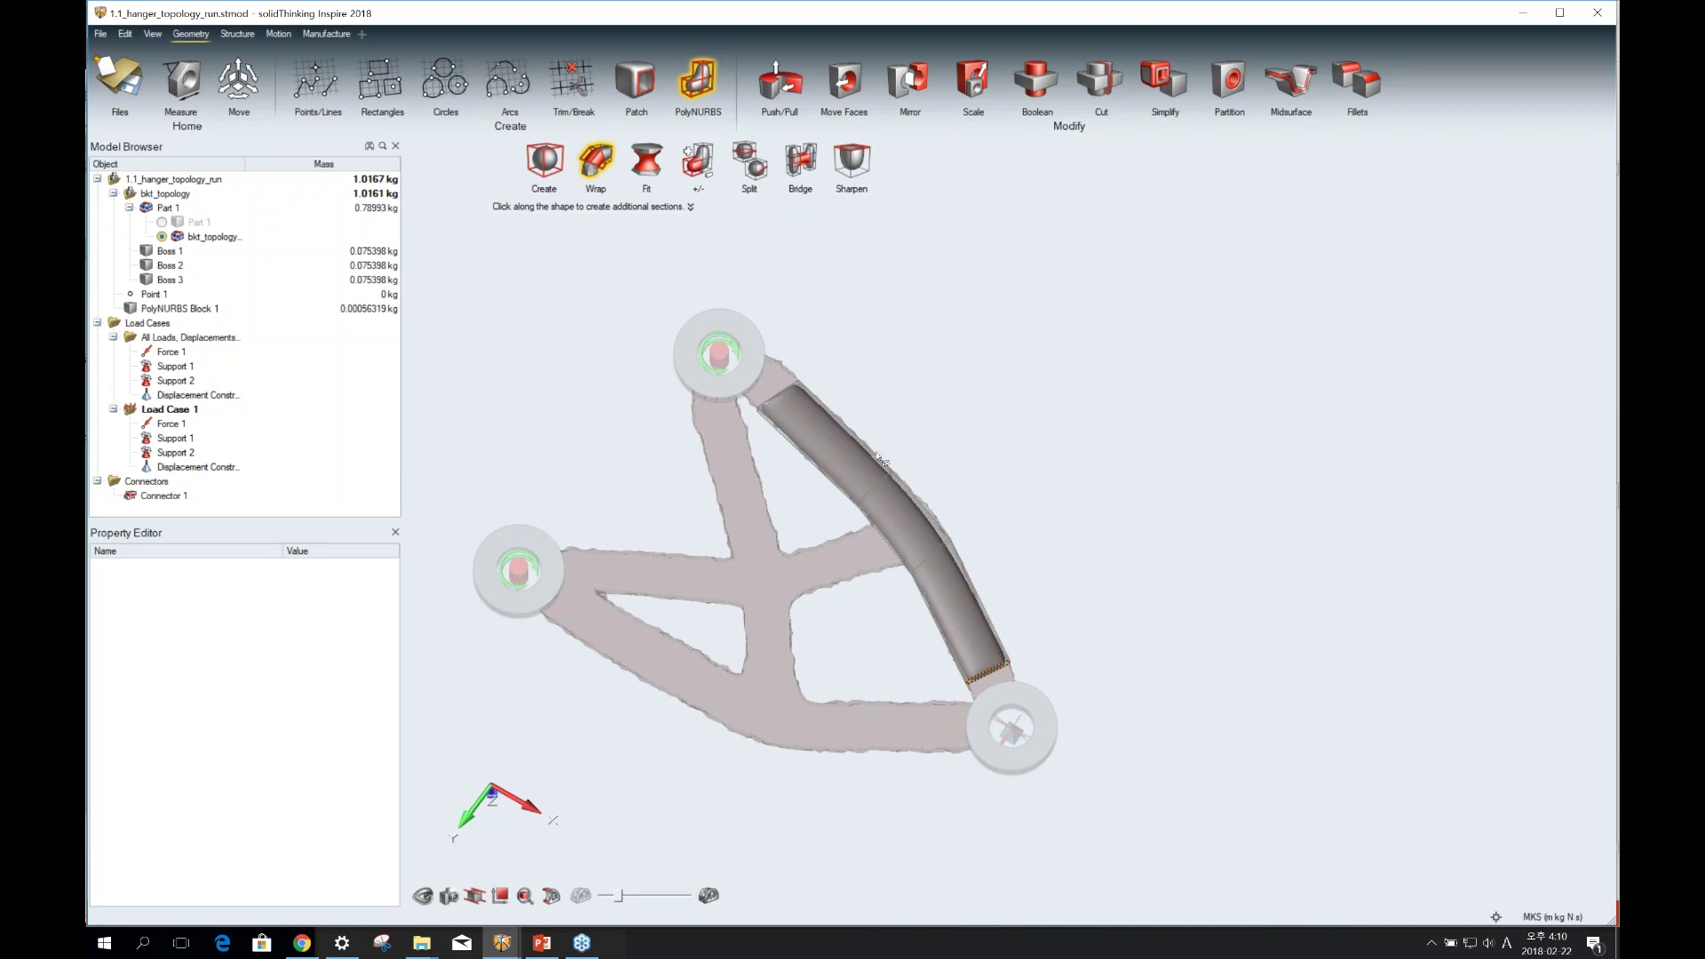
right_click(1110, 523)
Branch the PolyNURBS wrap from the middle of the outer arm through the central junction towards the other support boss.
middle_click_drag(1110, 523, 1185, 440)
left_click(875, 505)
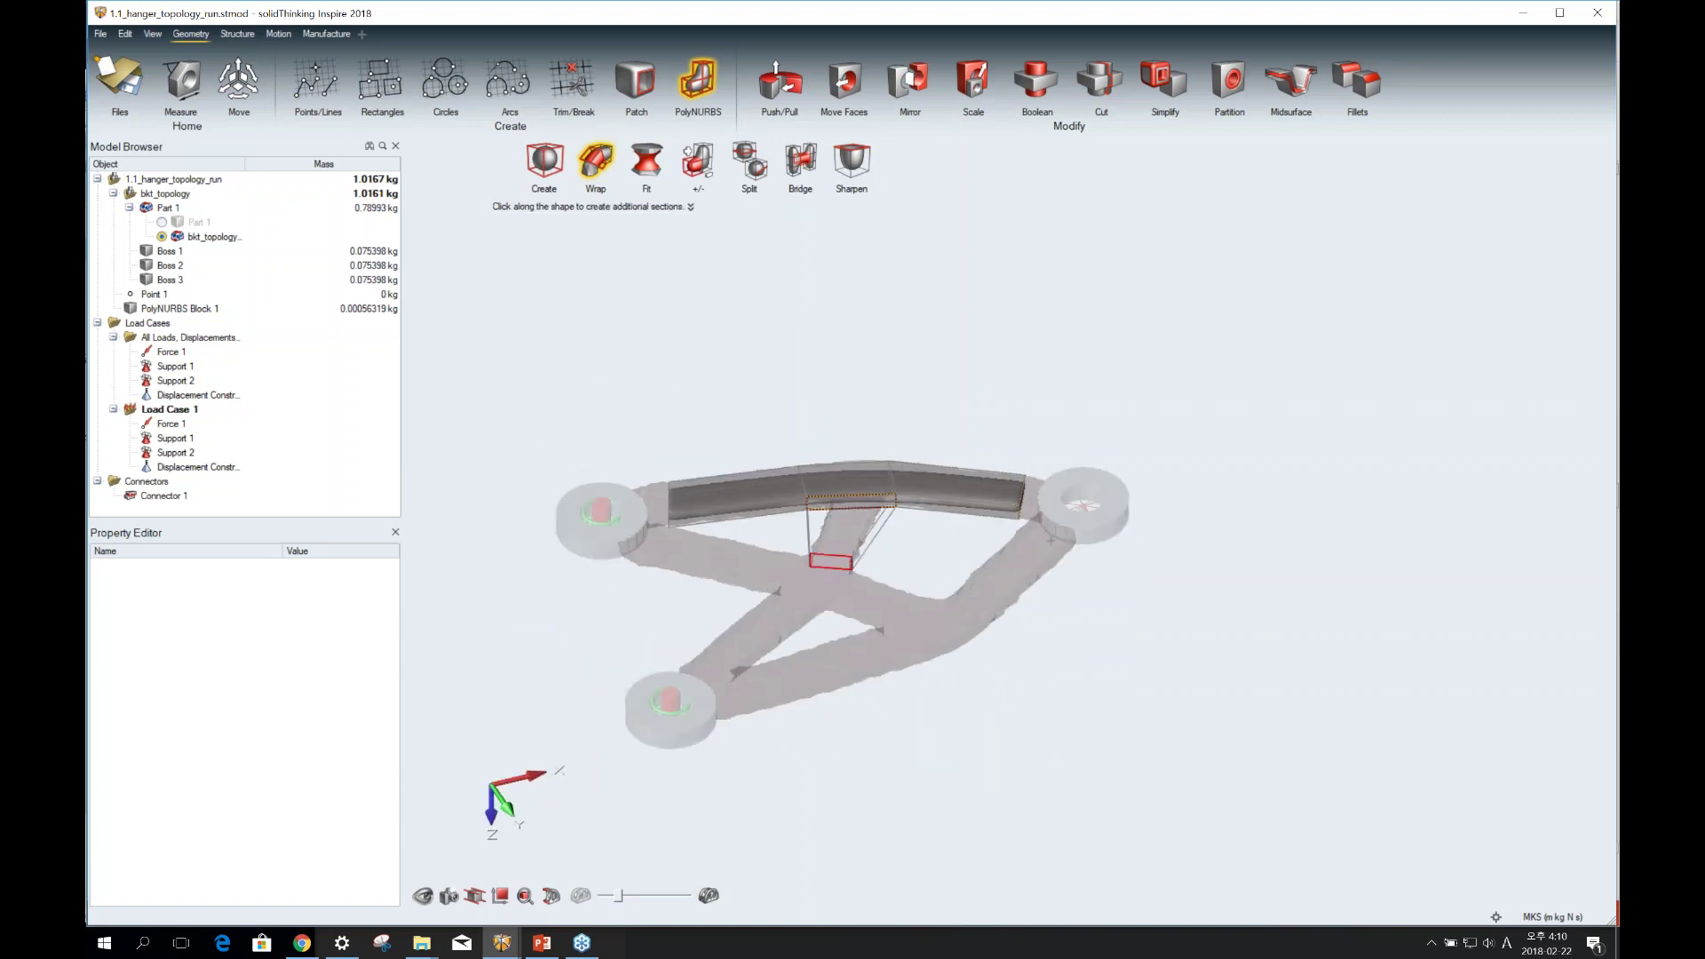
left_click(835, 560)
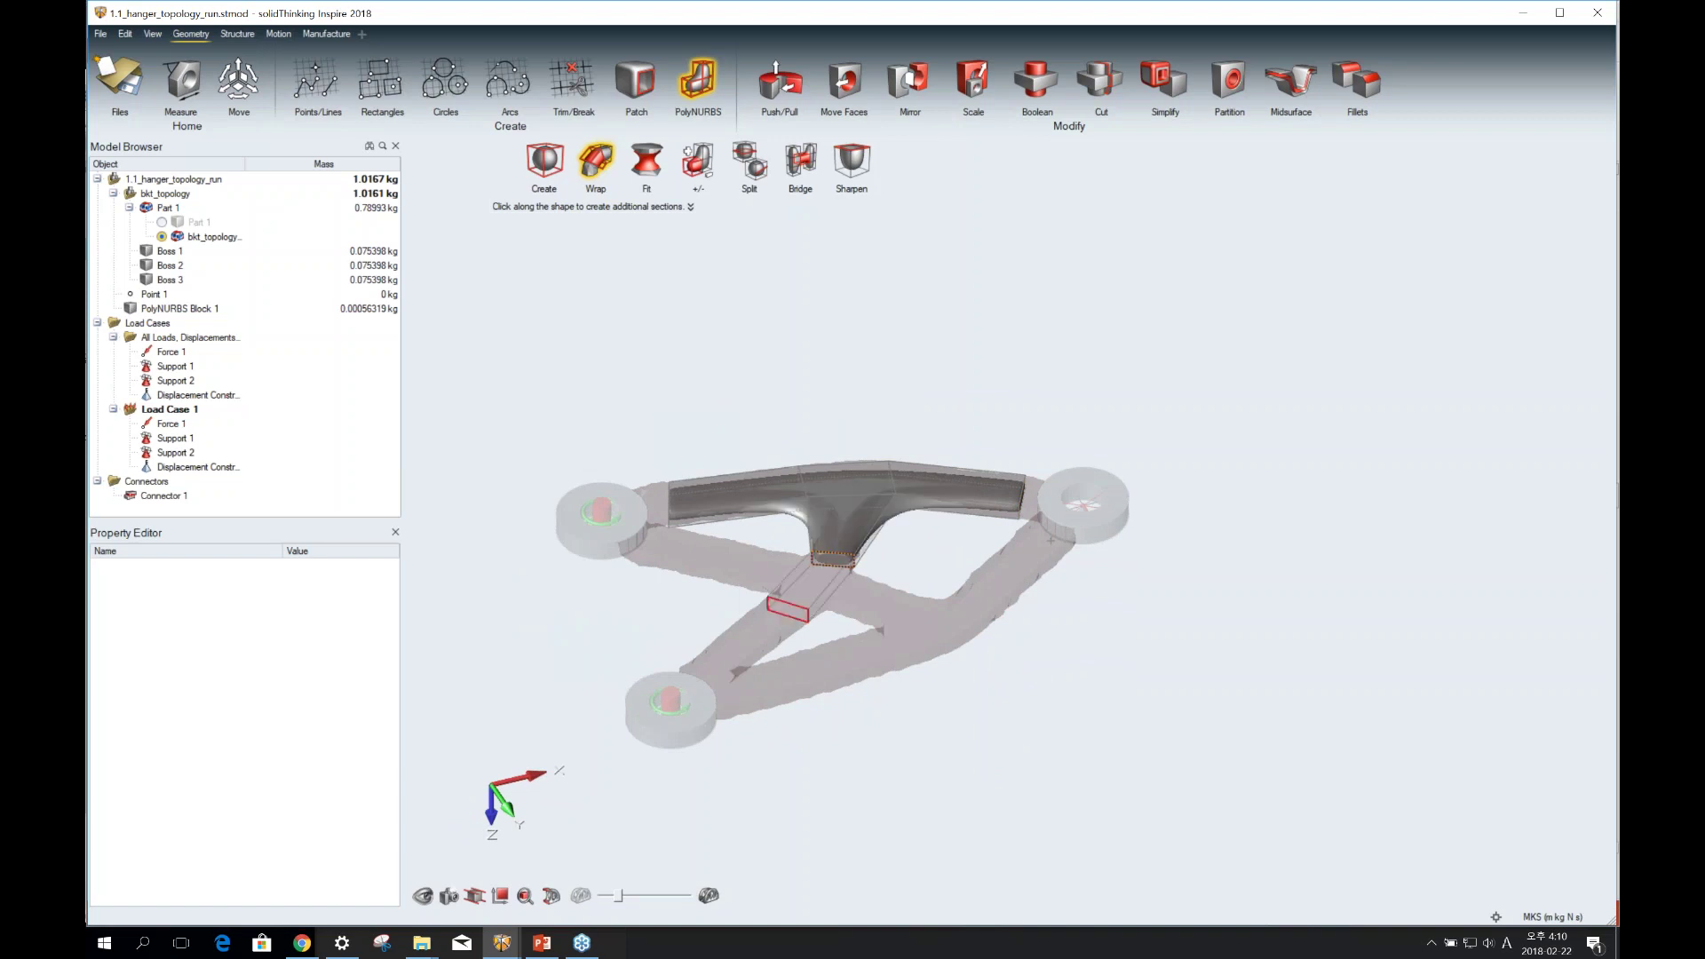
left_click(723, 657)
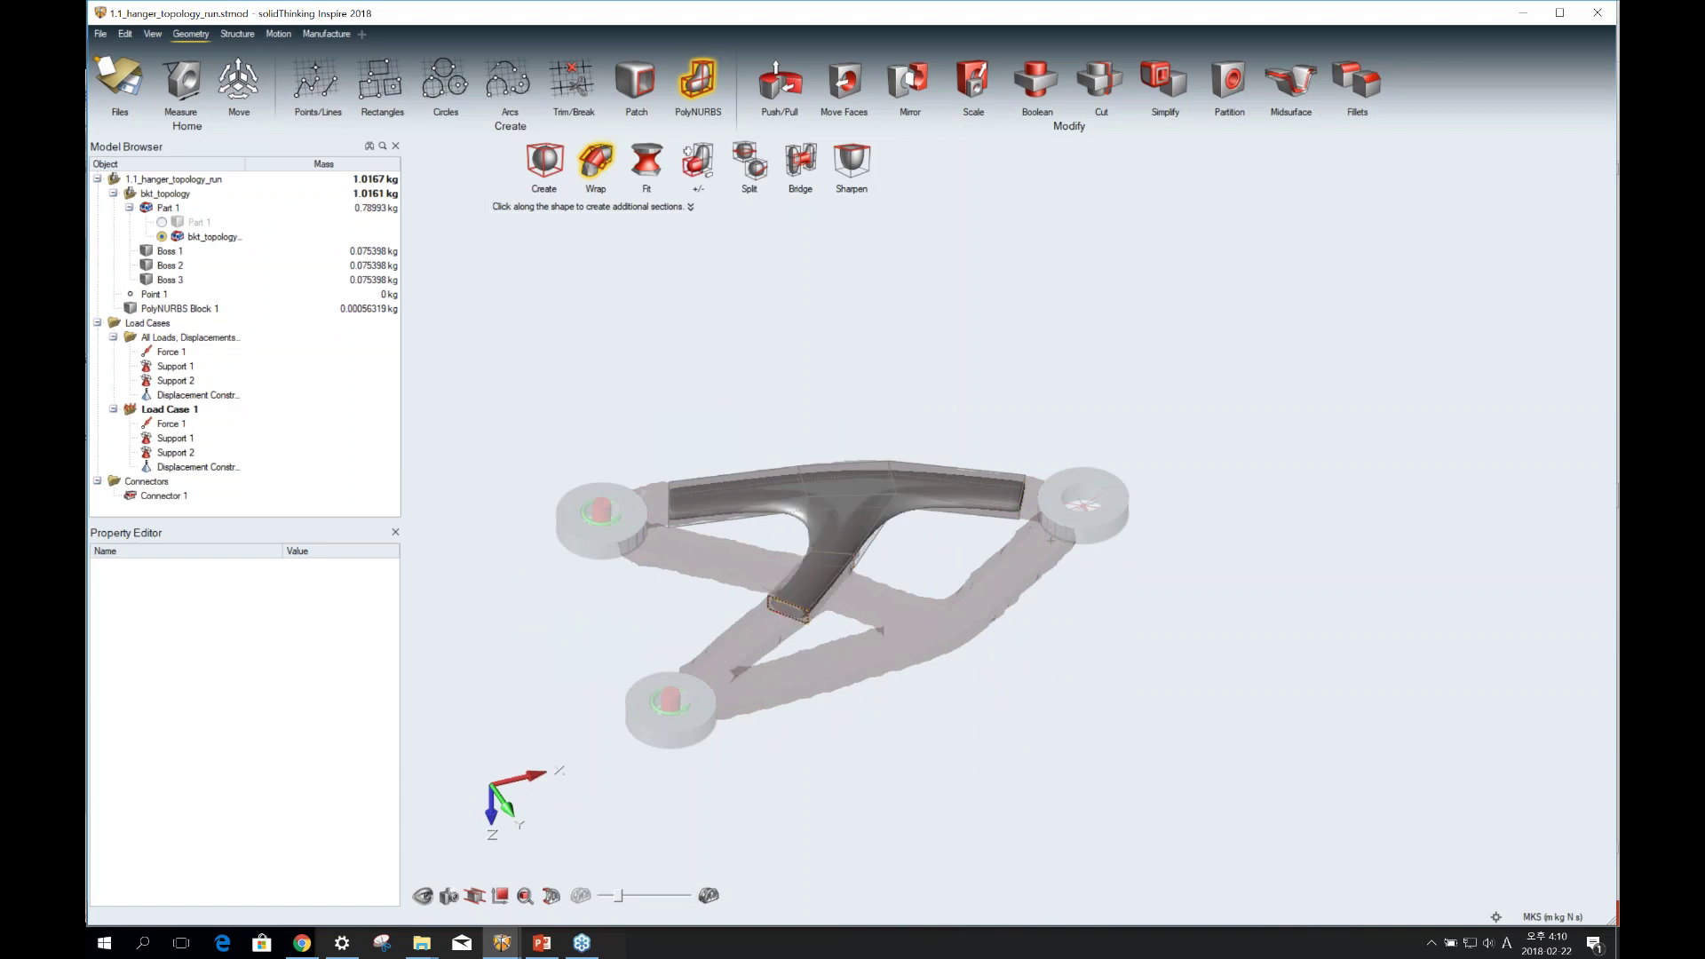
right_click(628, 597)
middle_click_drag(629, 598, 863, 590)
right_click_drag(863, 589, 612, 506)
middle_click_drag(612, 506, 603, 515)
Switch to the lattice.stmod model window and close its lattice diameter analysis results.
mouse_move(503, 945)
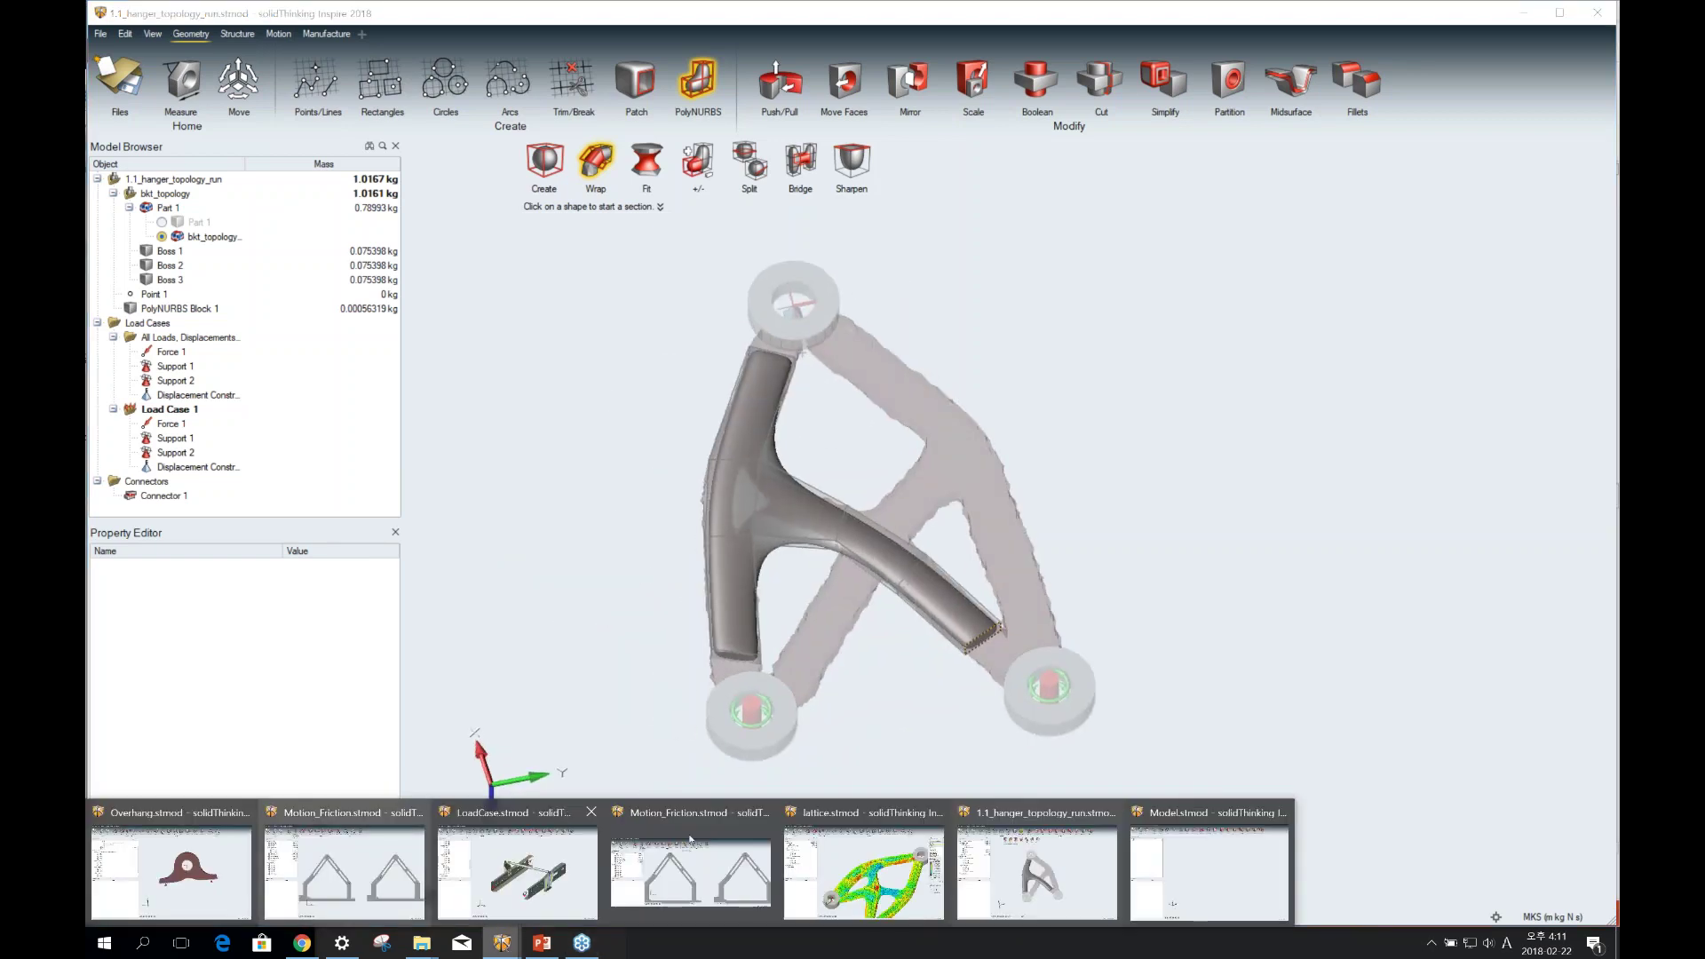
left_click(910, 888)
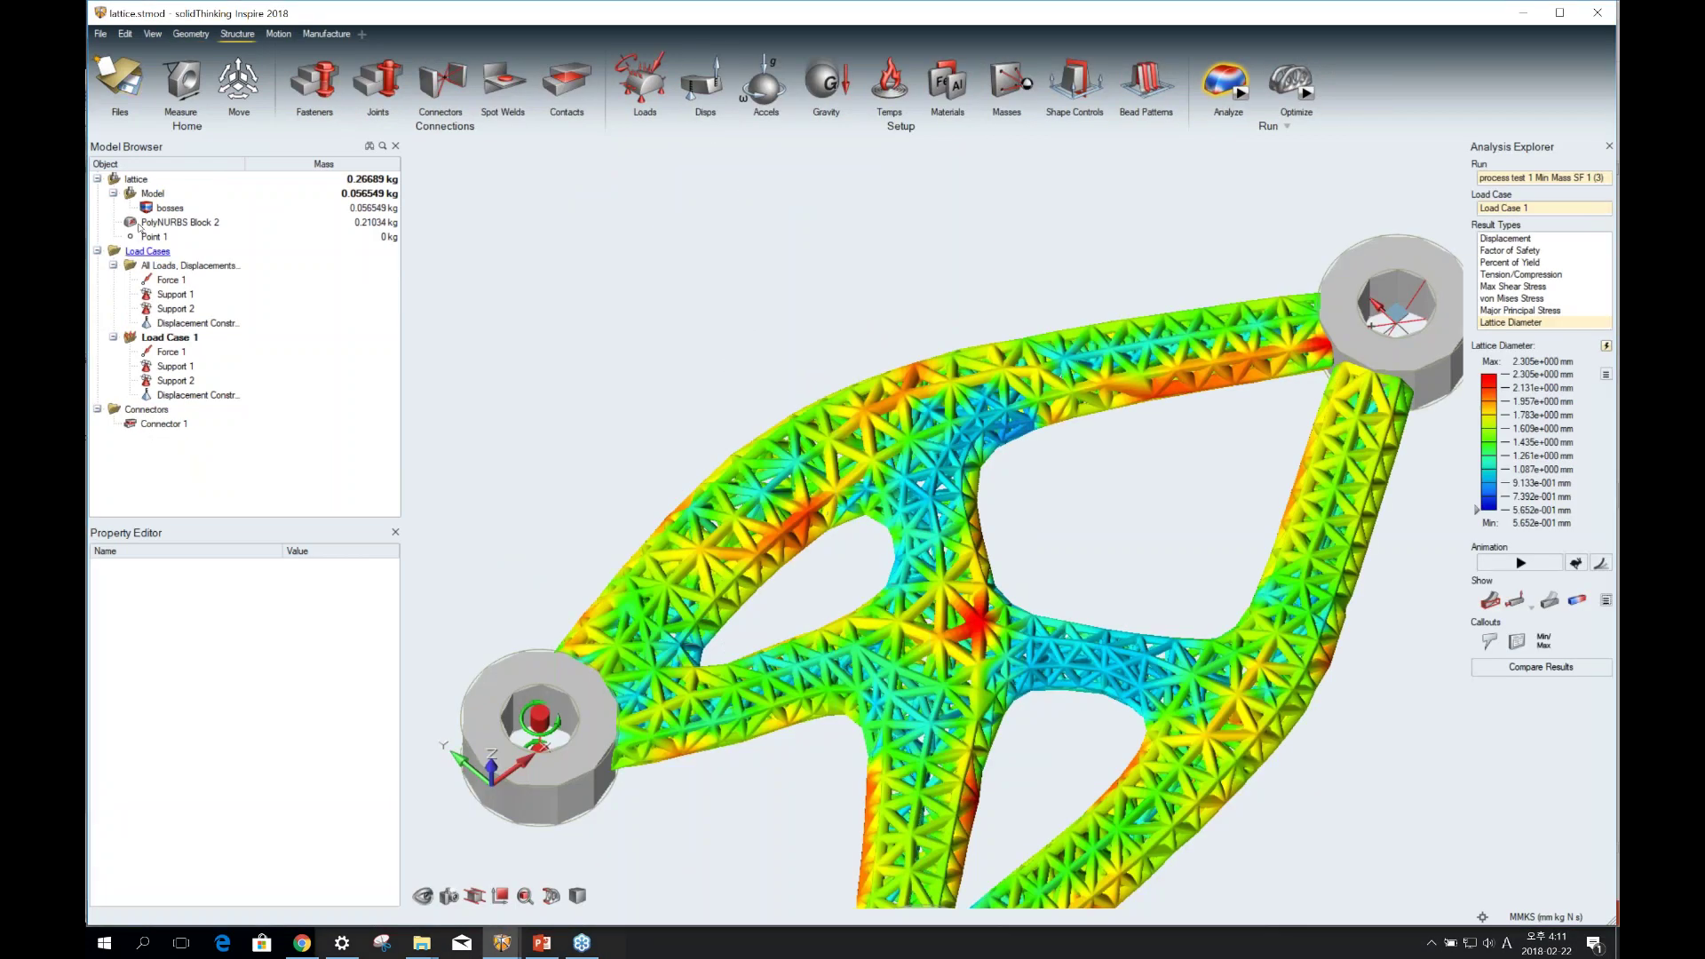
left_click(133, 222)
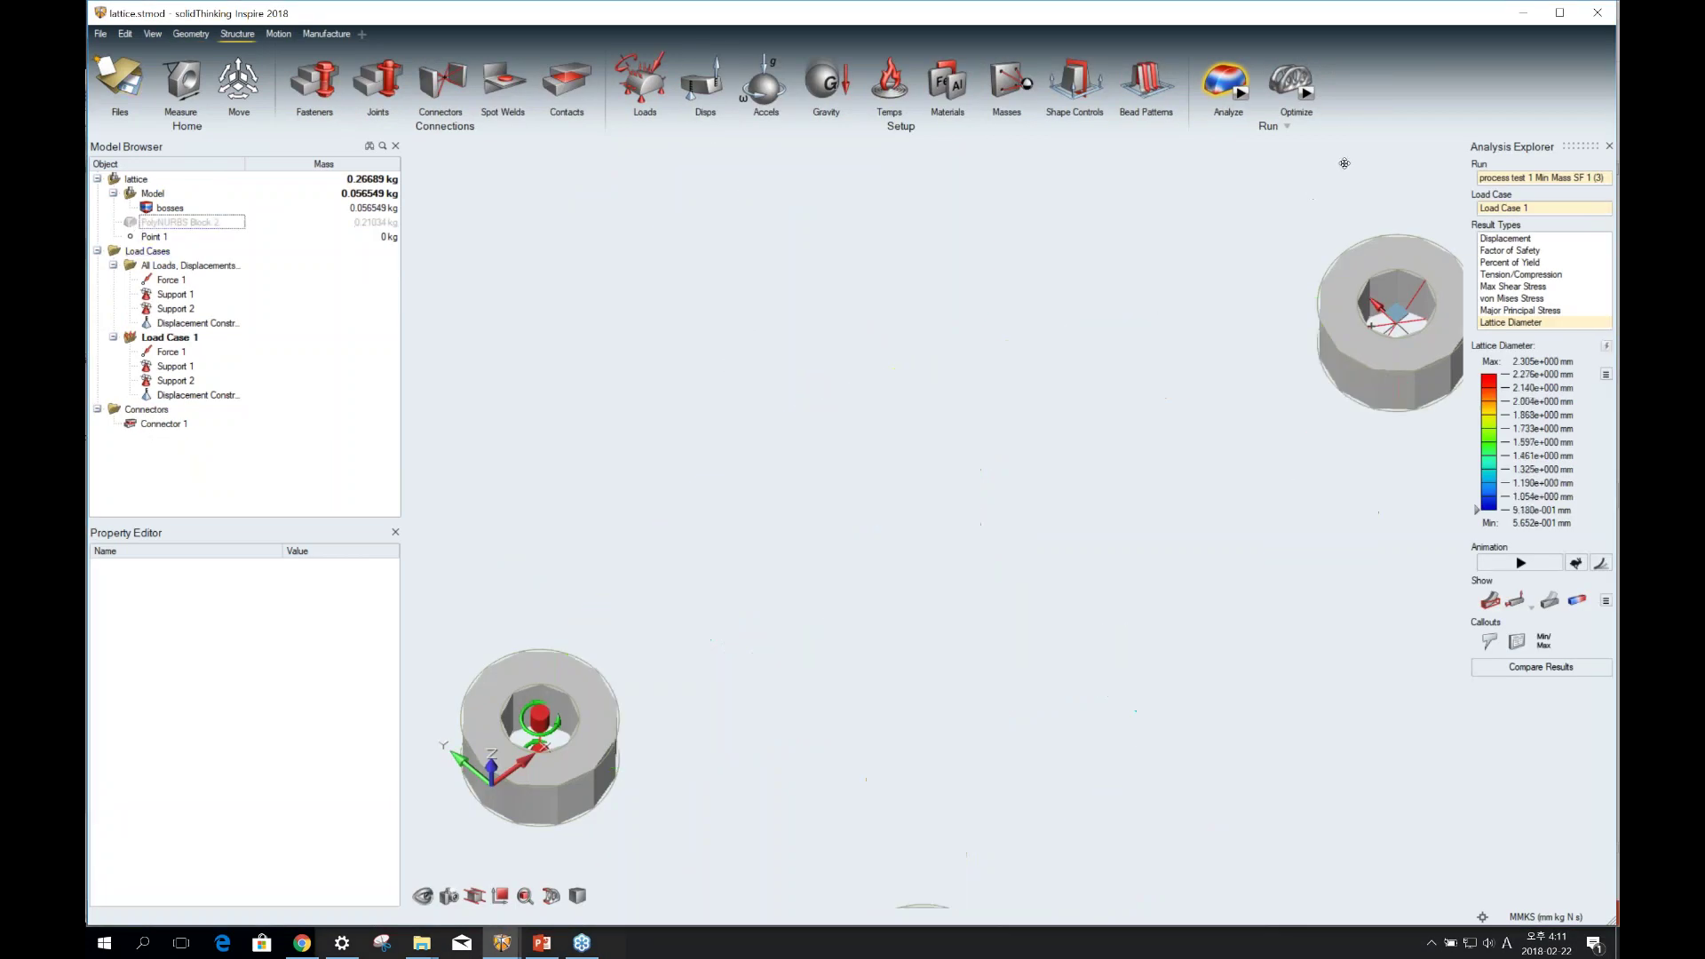
double_click(1512, 147)
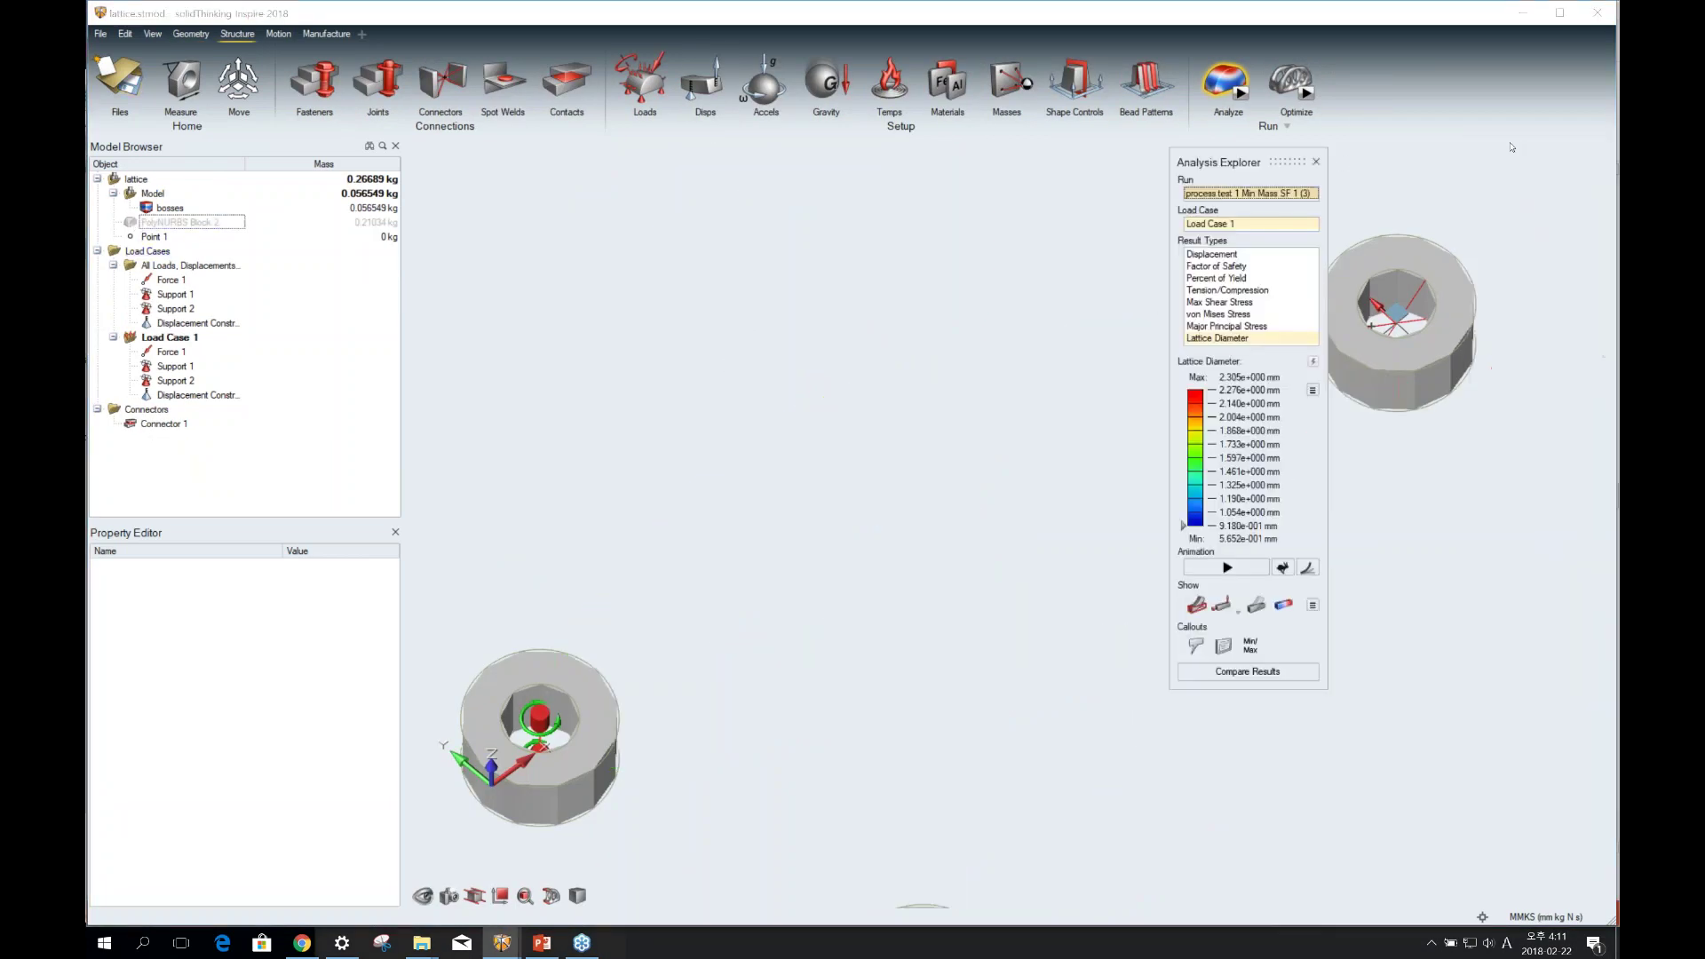
left_click(1316, 162)
Show the hidden PolyNURBS Block 2 and fit the whole bracket in a near-front view.
left_click(146, 222)
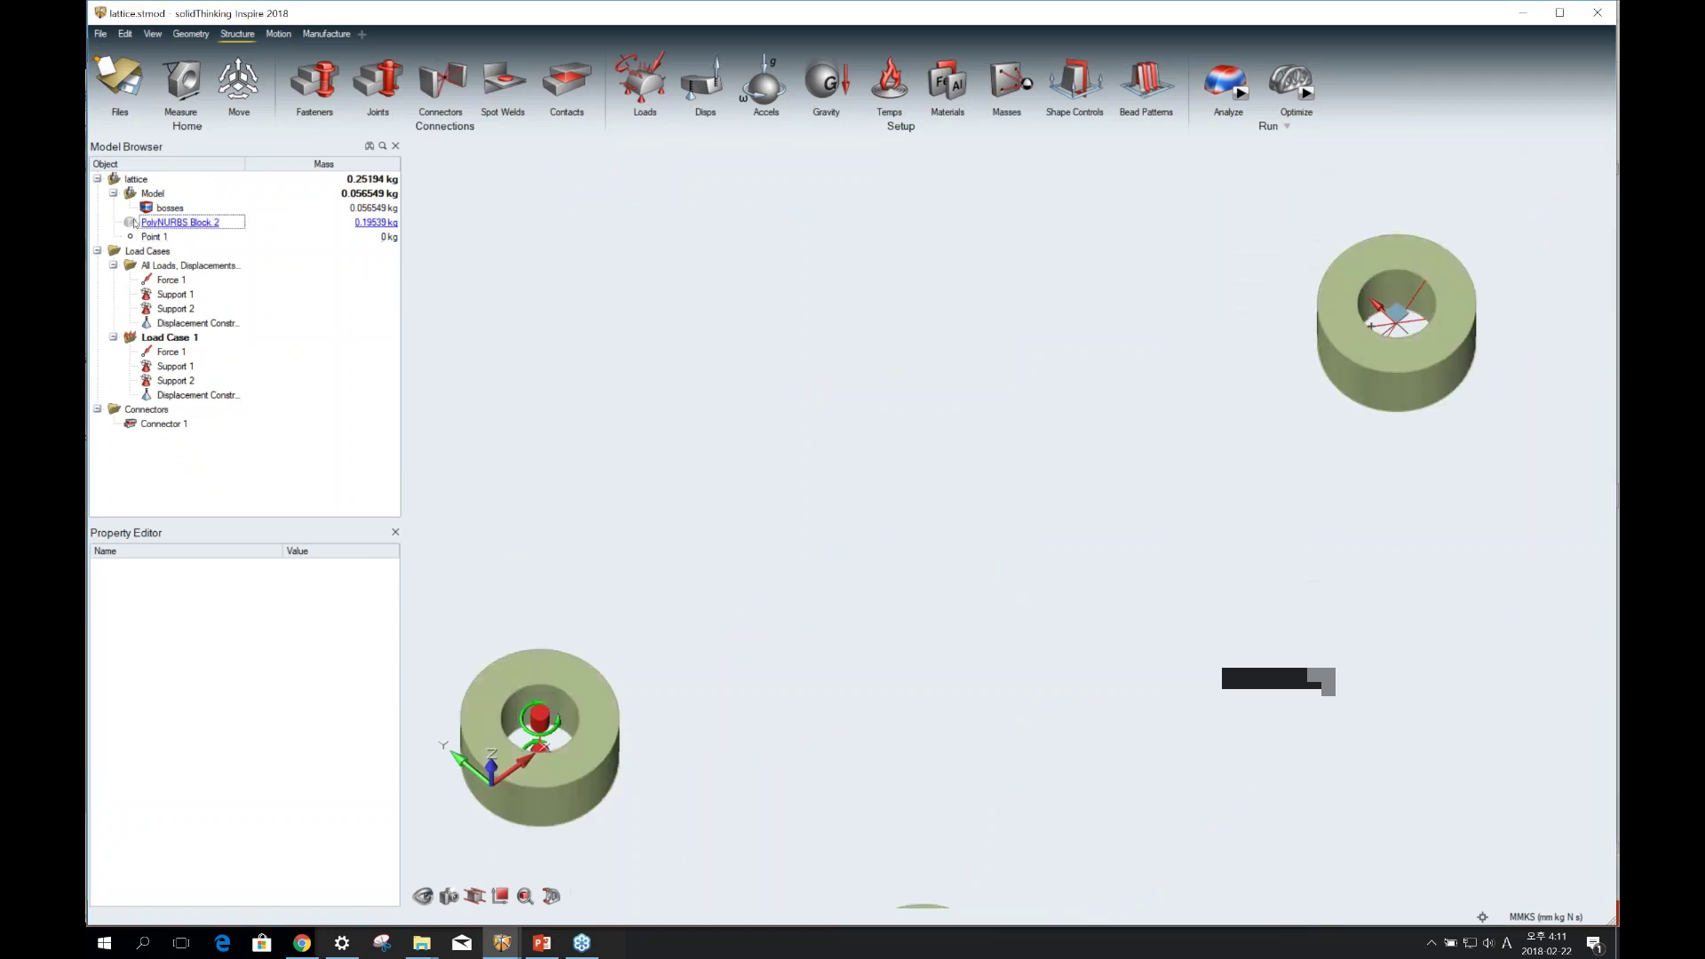
key("h")
key("f")
middle_click_drag(869, 262, 744, 301)
right_click_drag(743, 302, 758, 305)
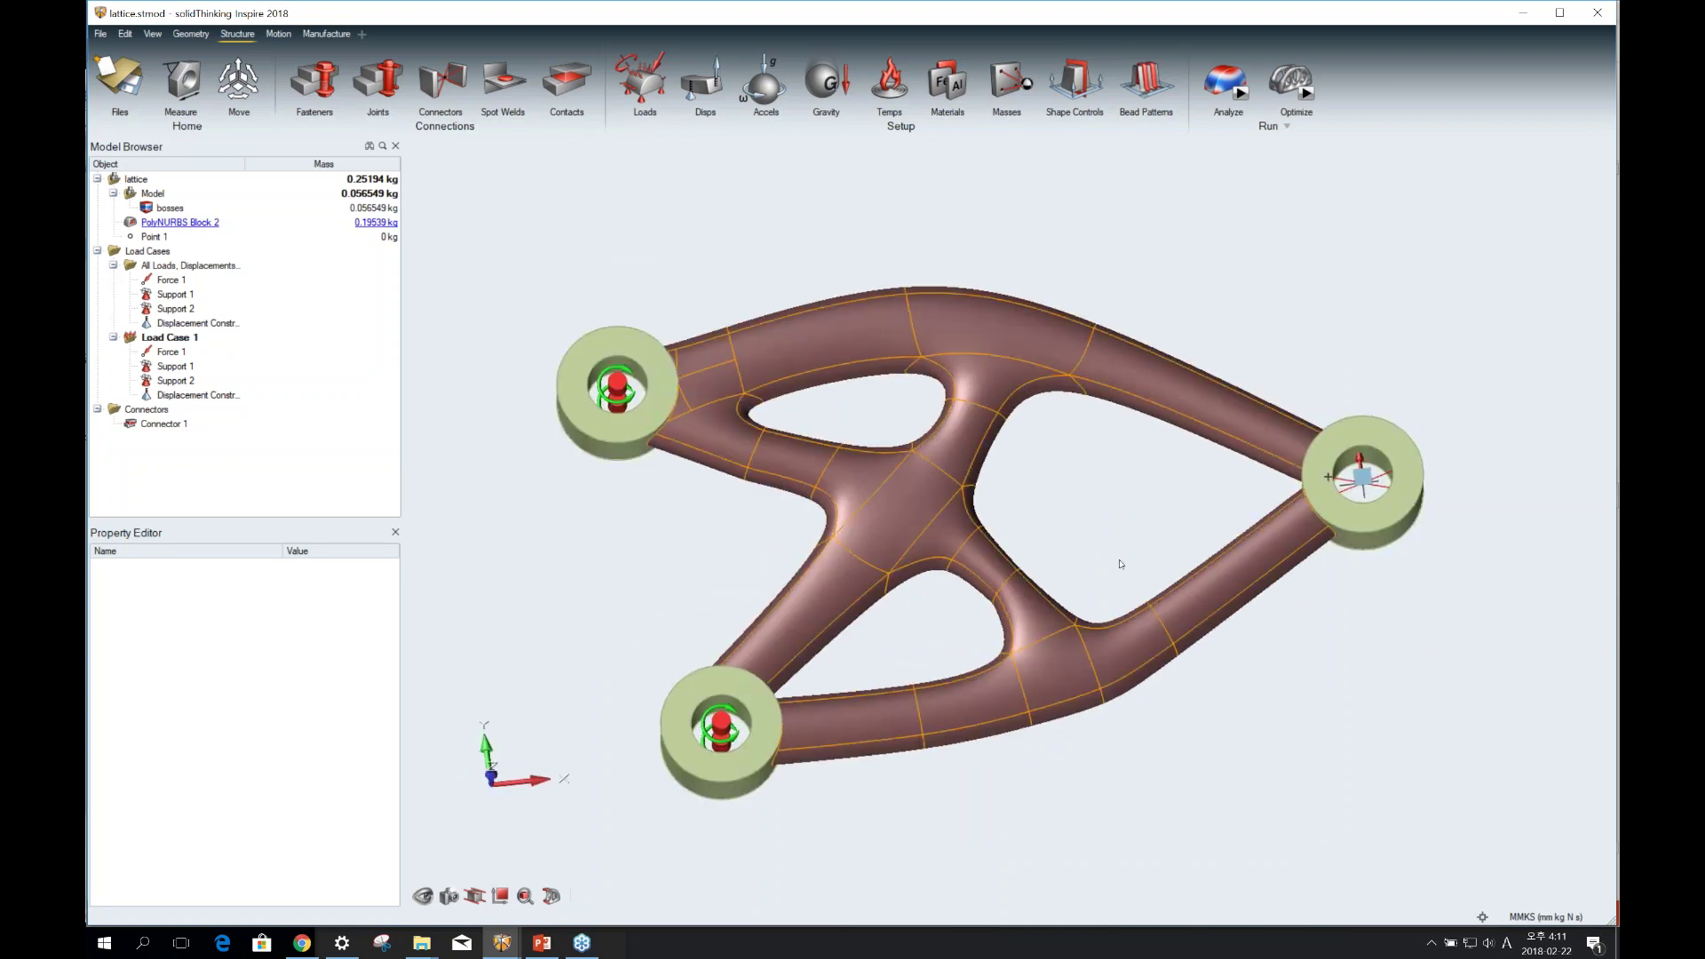
Open the optimization setup with PolyNURBS Block 2 selected and set the optimization type to Lattice.
left_click(968, 463)
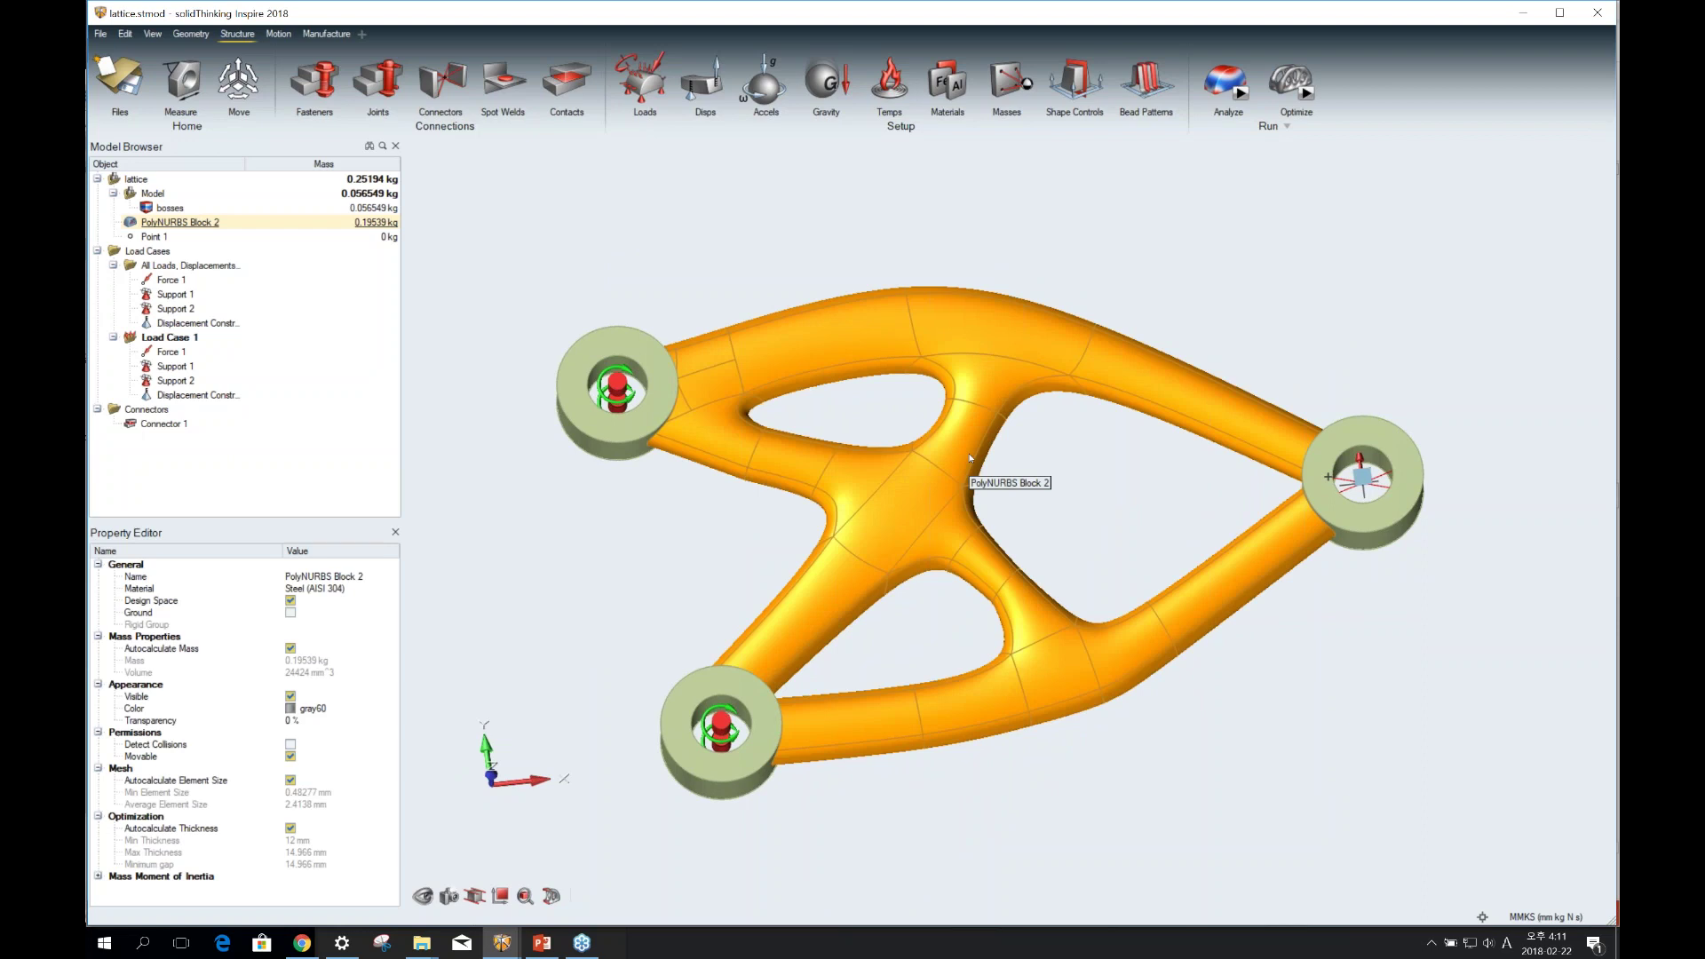
left_click(1305, 92)
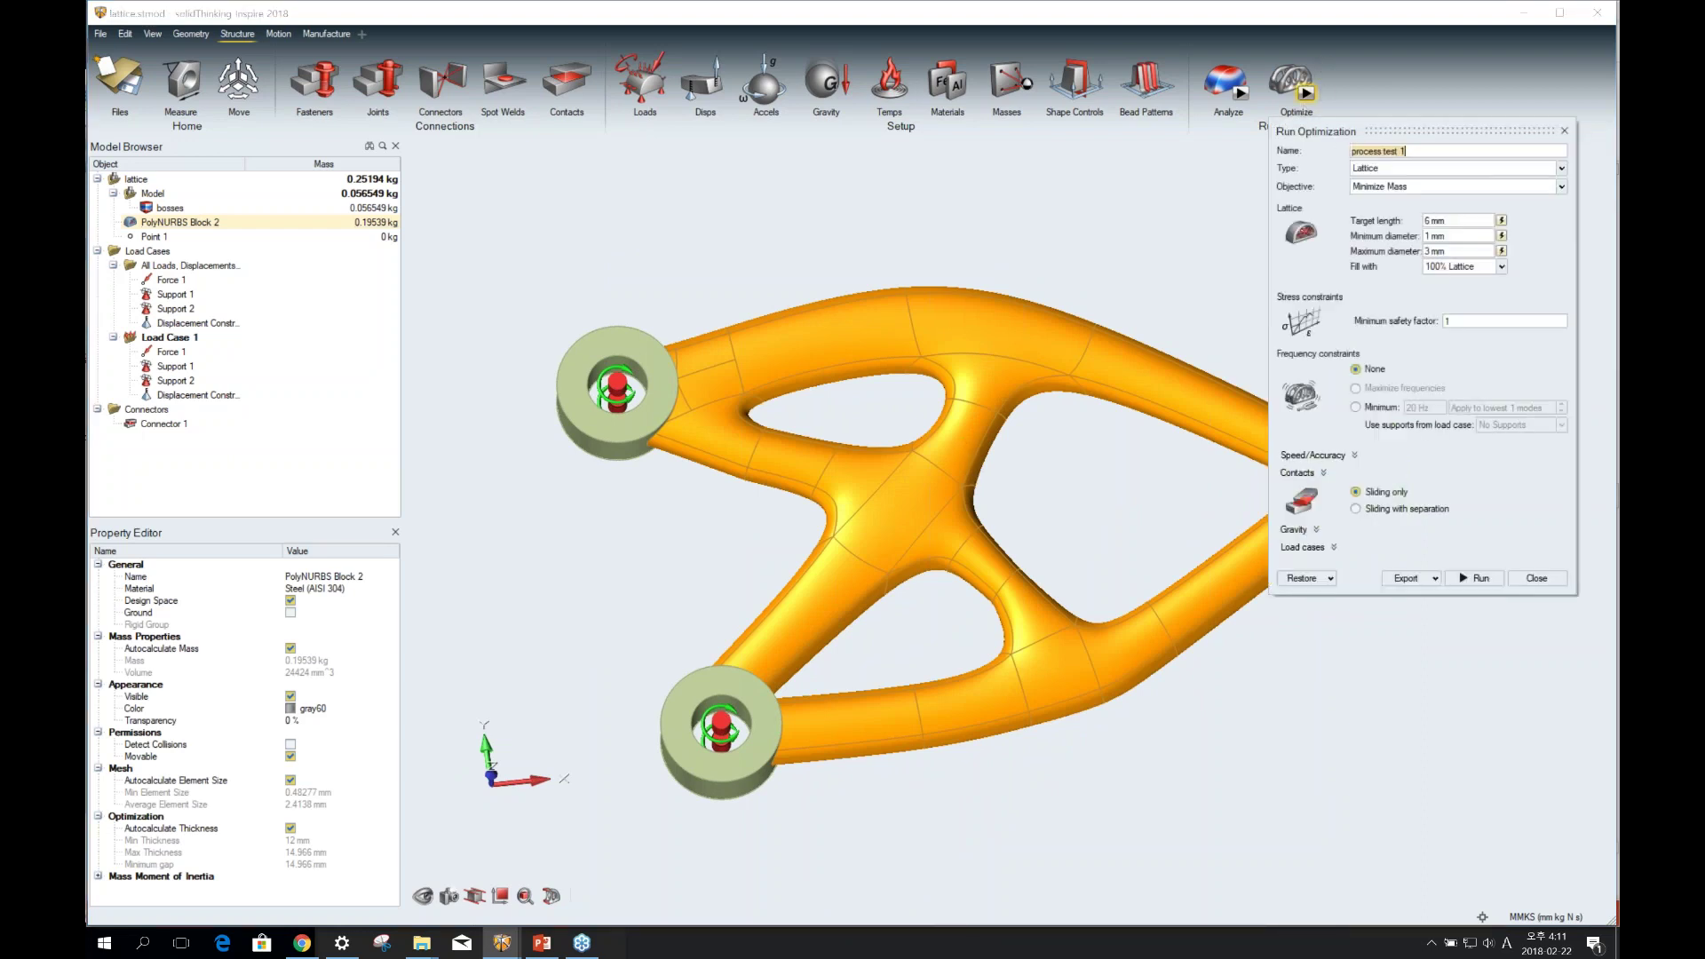
left_click(1385, 170)
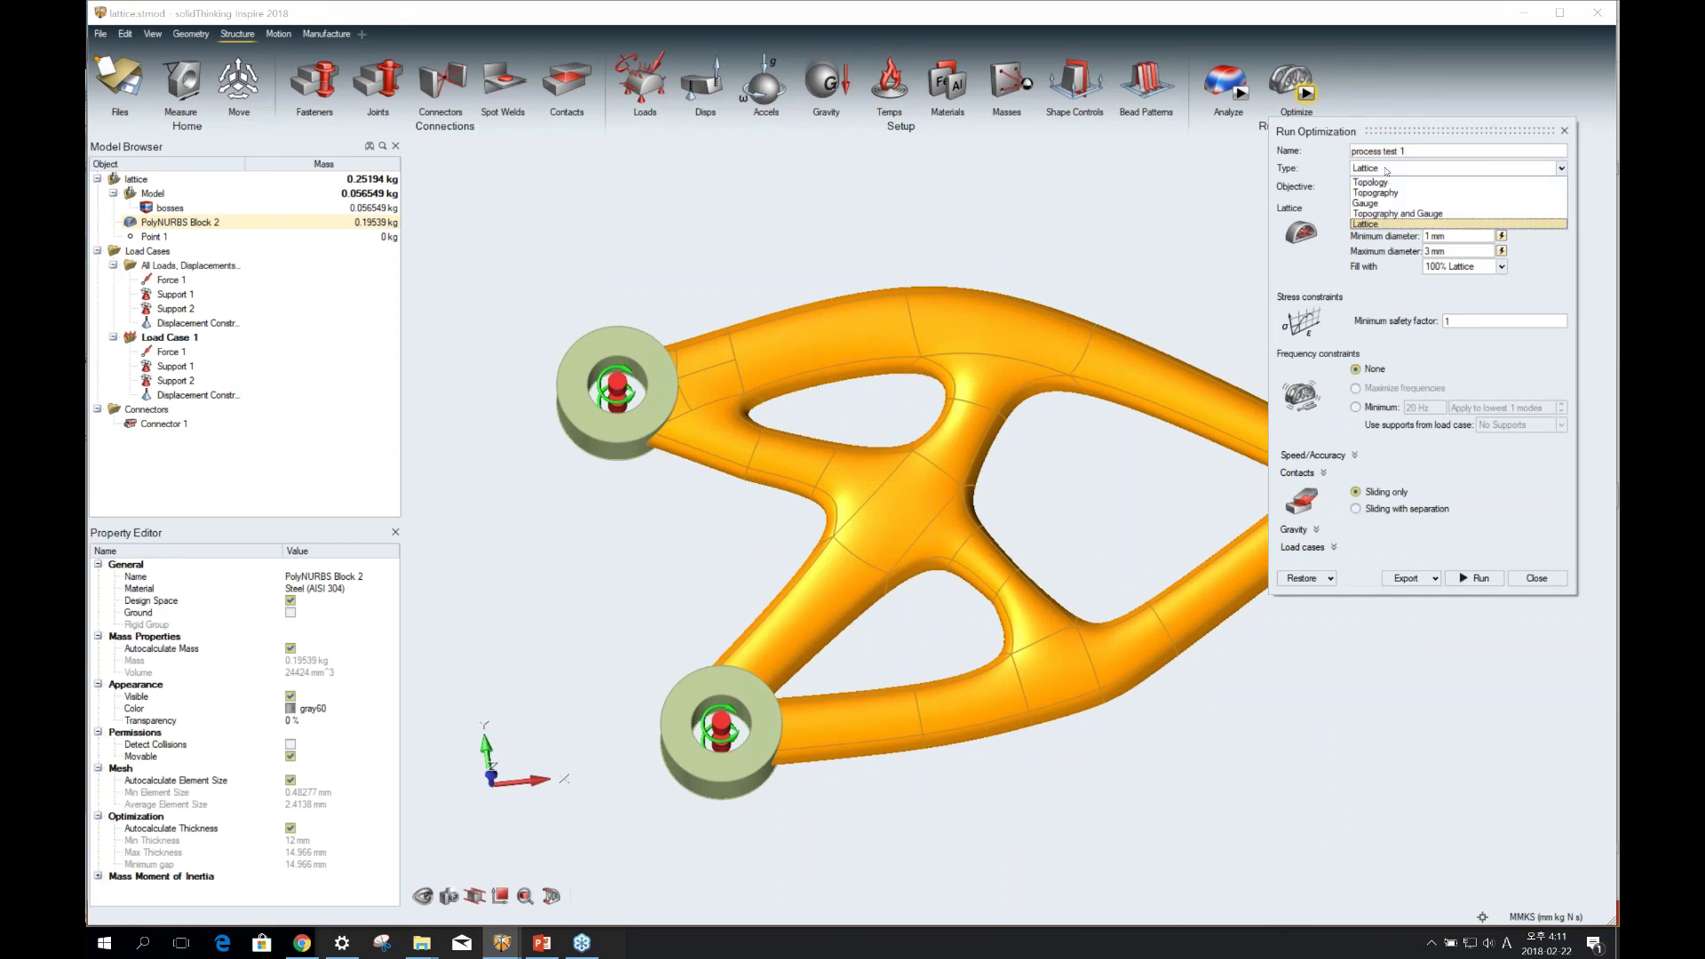
left_click(1378, 225)
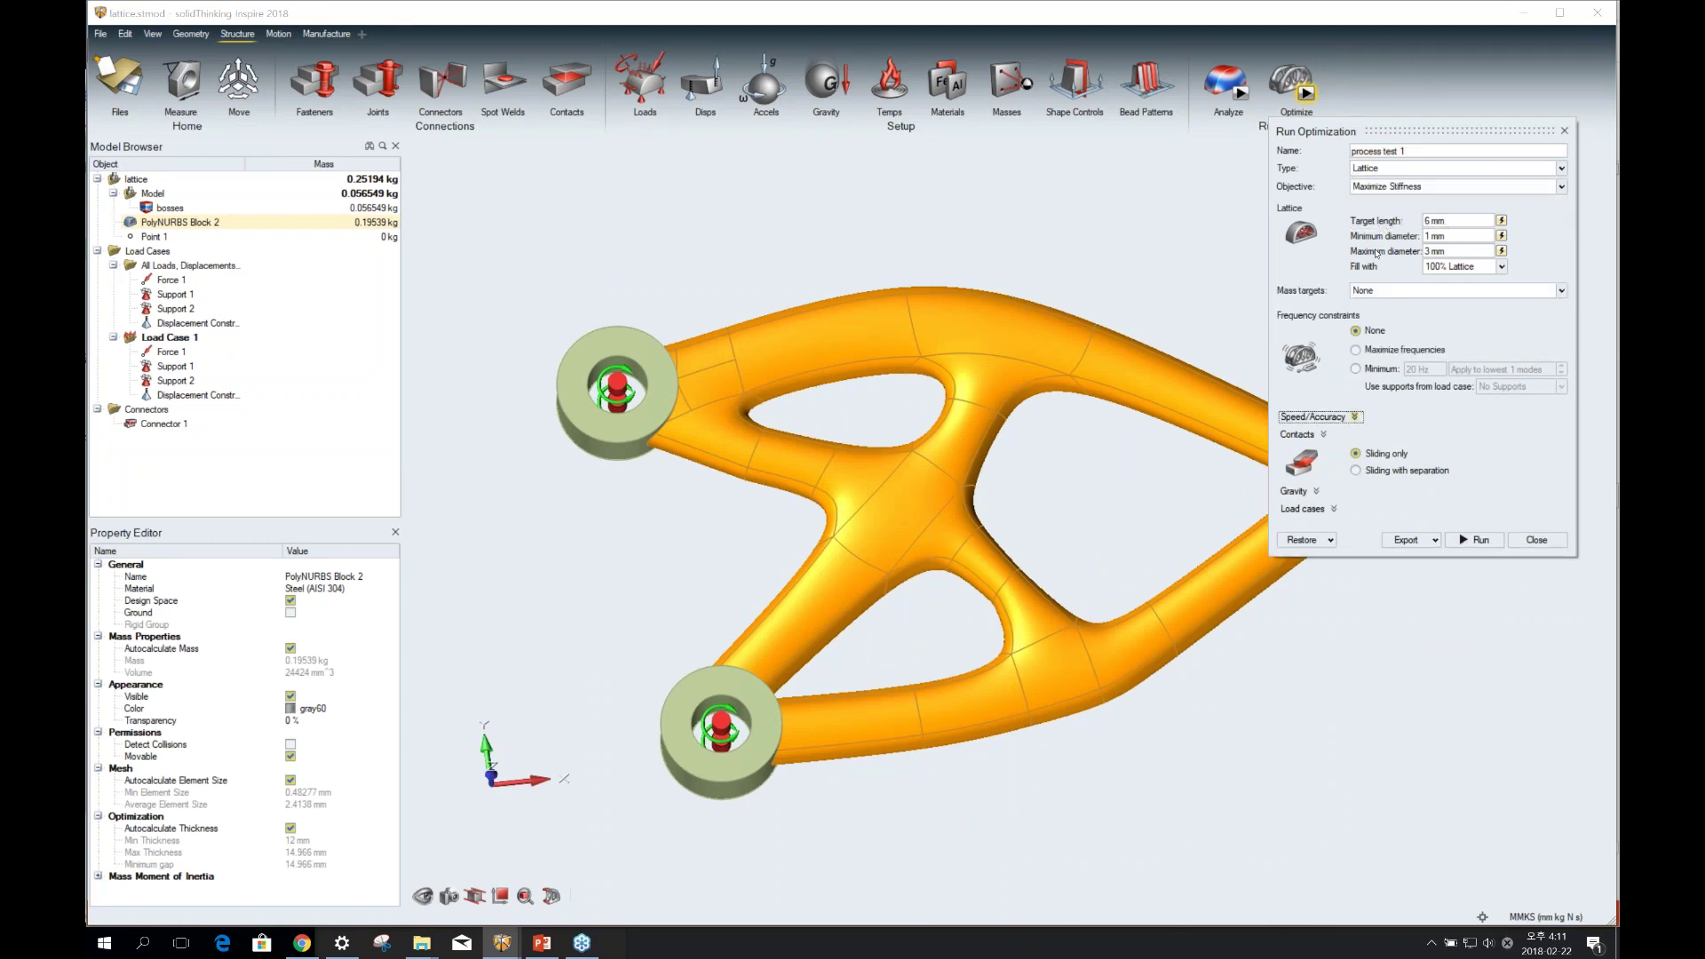
Choose Maximize Stiffness as the optimization objective and look at the available lattice fill percentages.
left_click(1397, 188)
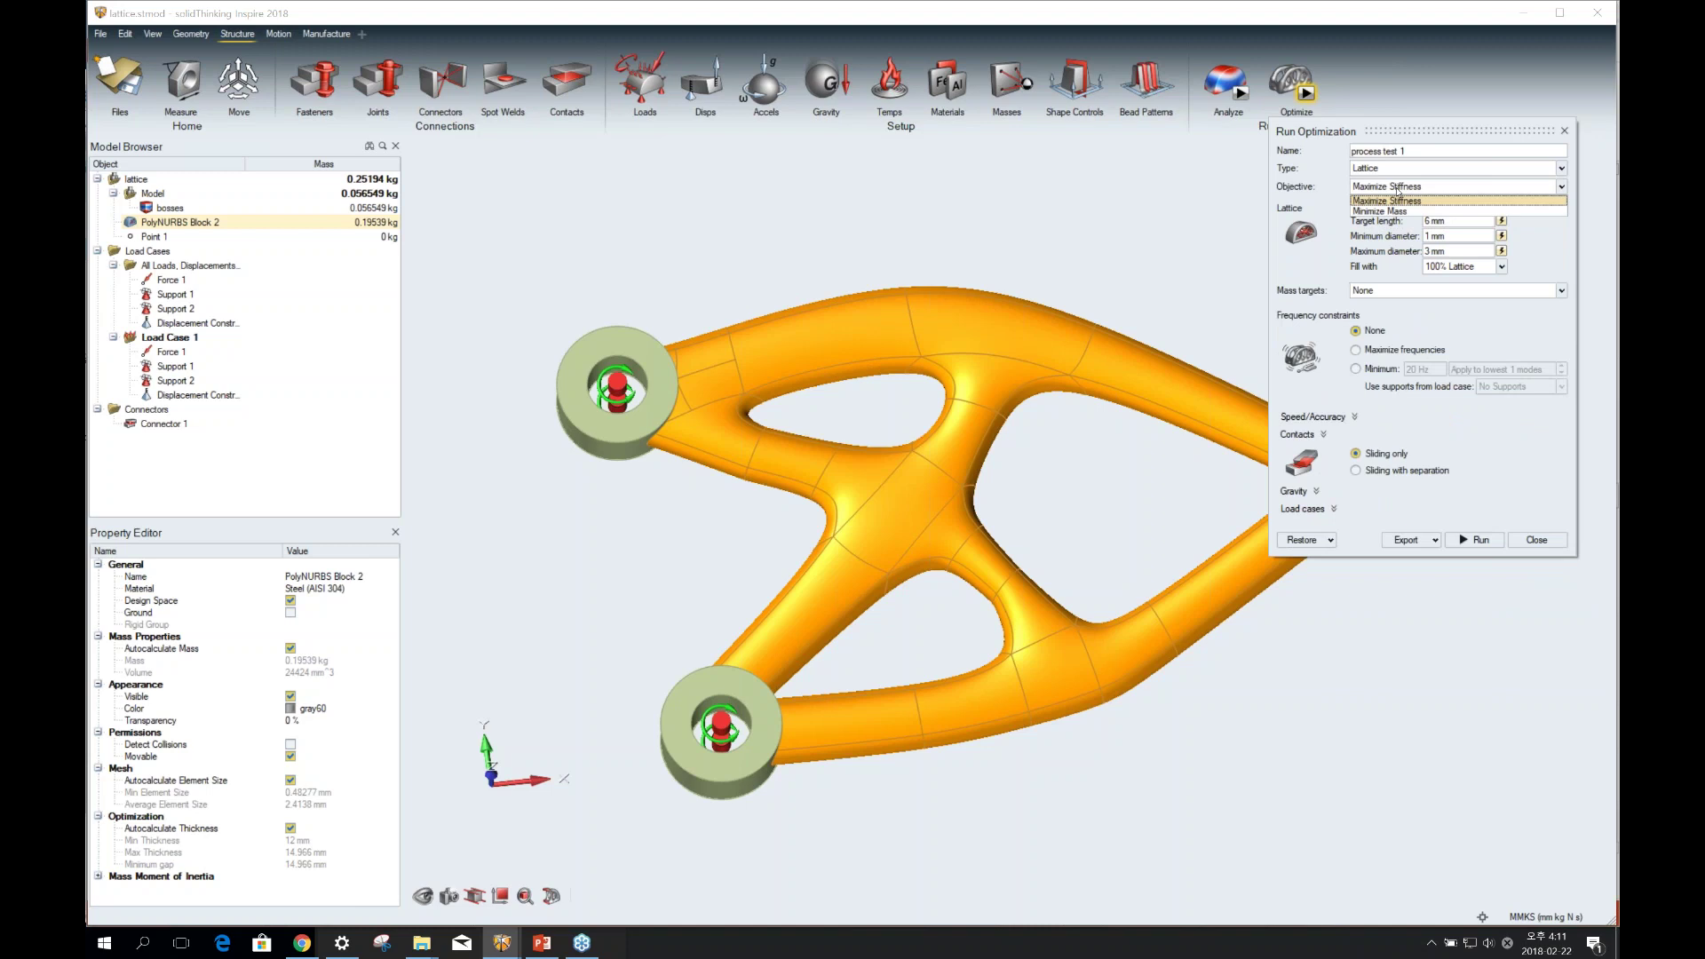
left_click(1412, 202)
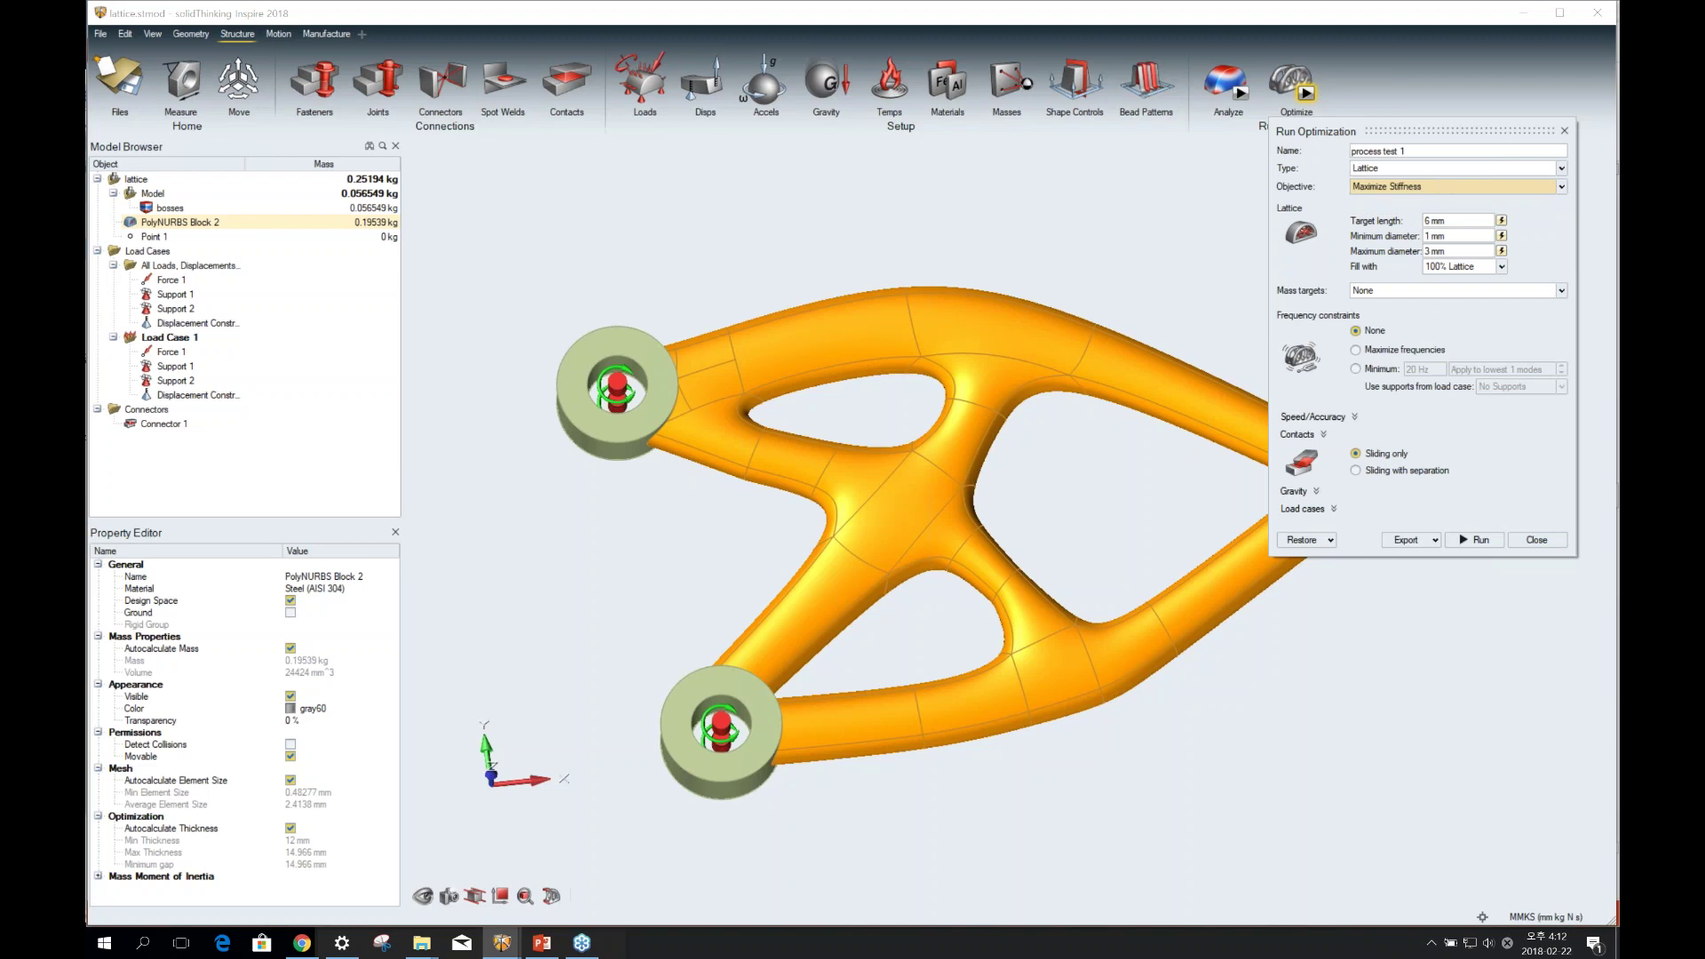
left_click(1470, 267)
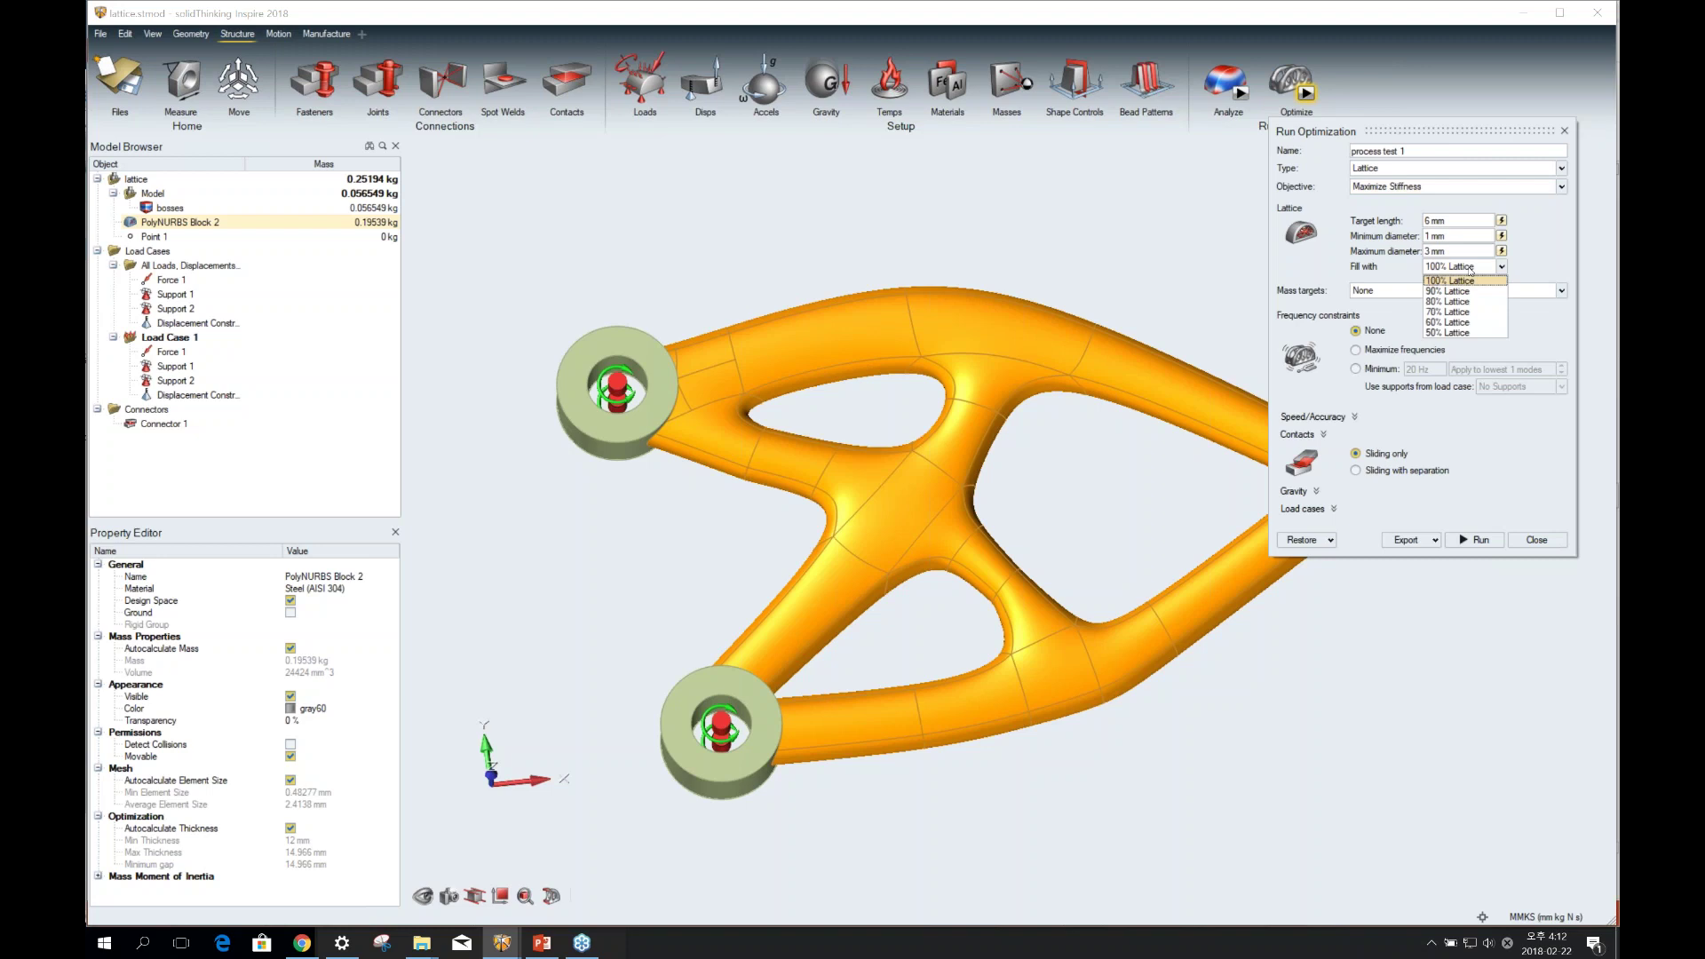
Restore the optimization settings from the run process test 1 Min Mass SF 1 (3) and close the setup.
left_click(1323, 540)
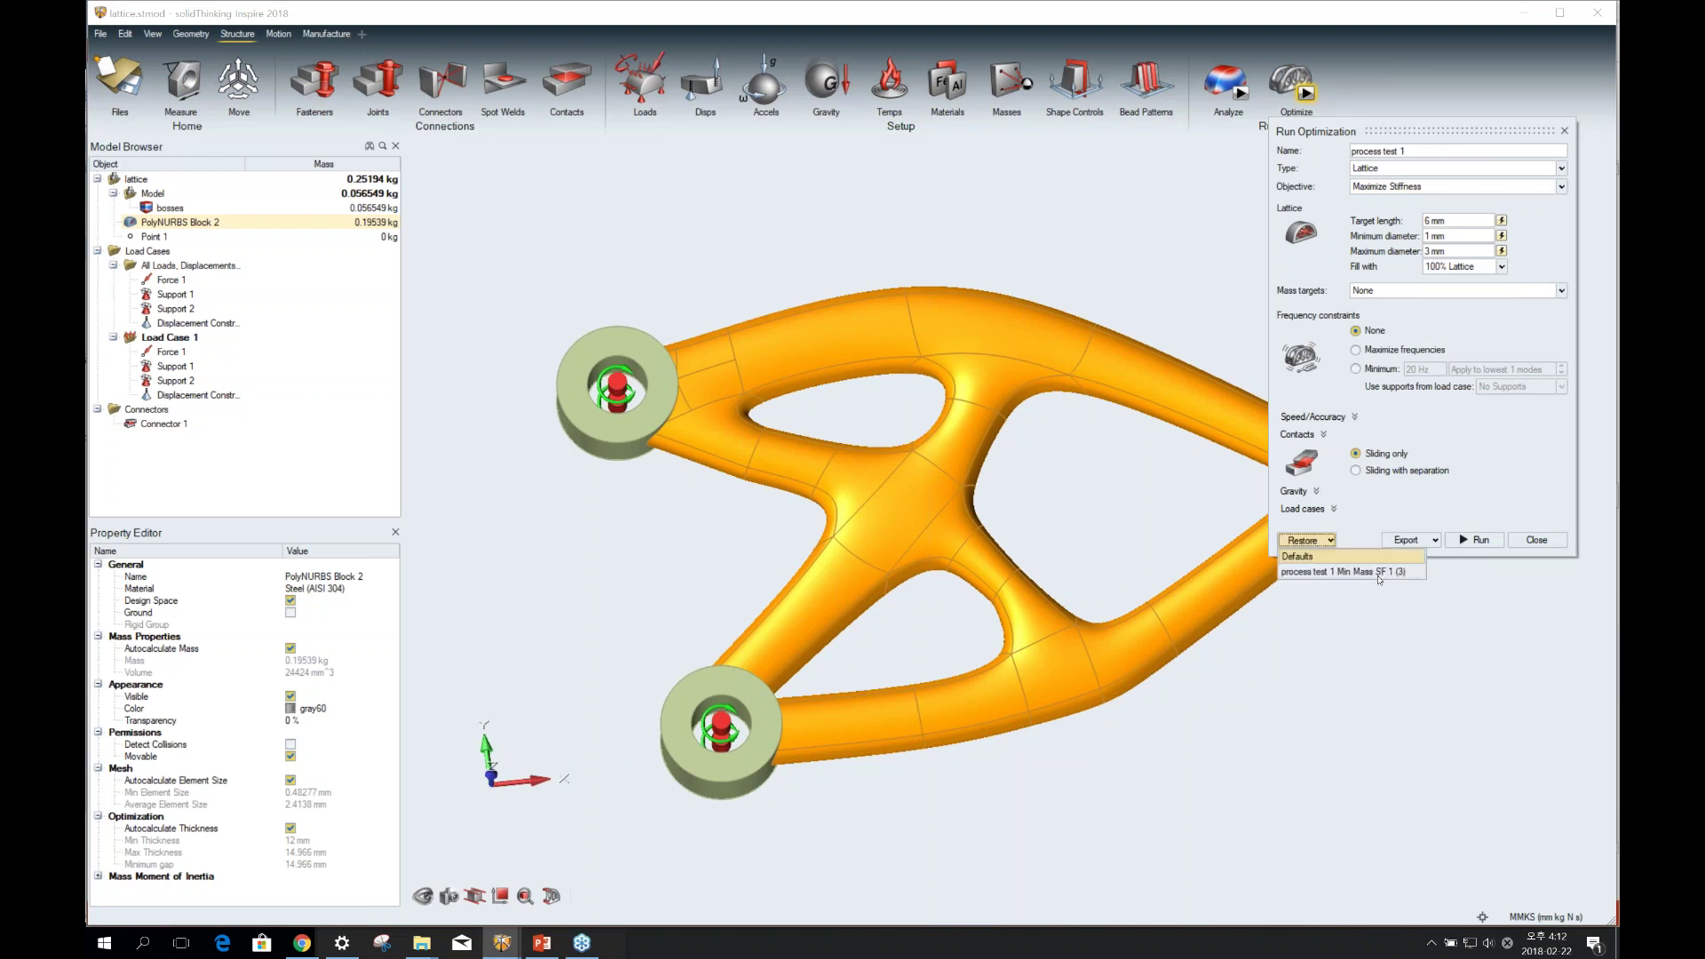
left_click(1372, 575)
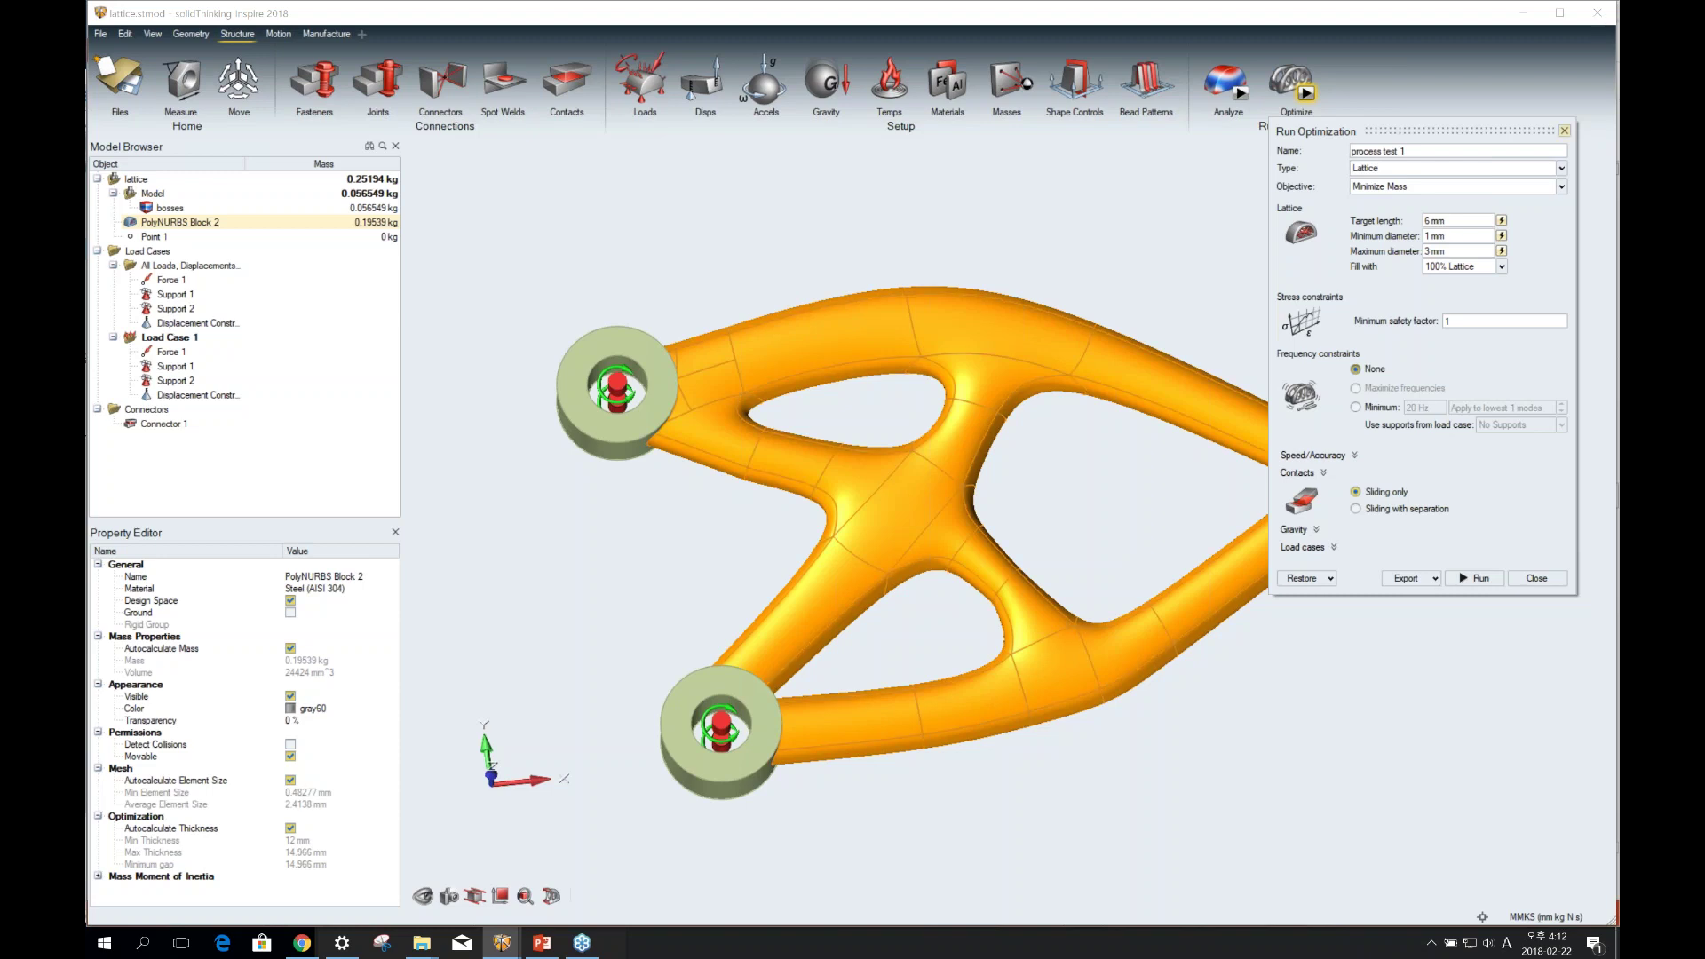
left_click(1564, 131)
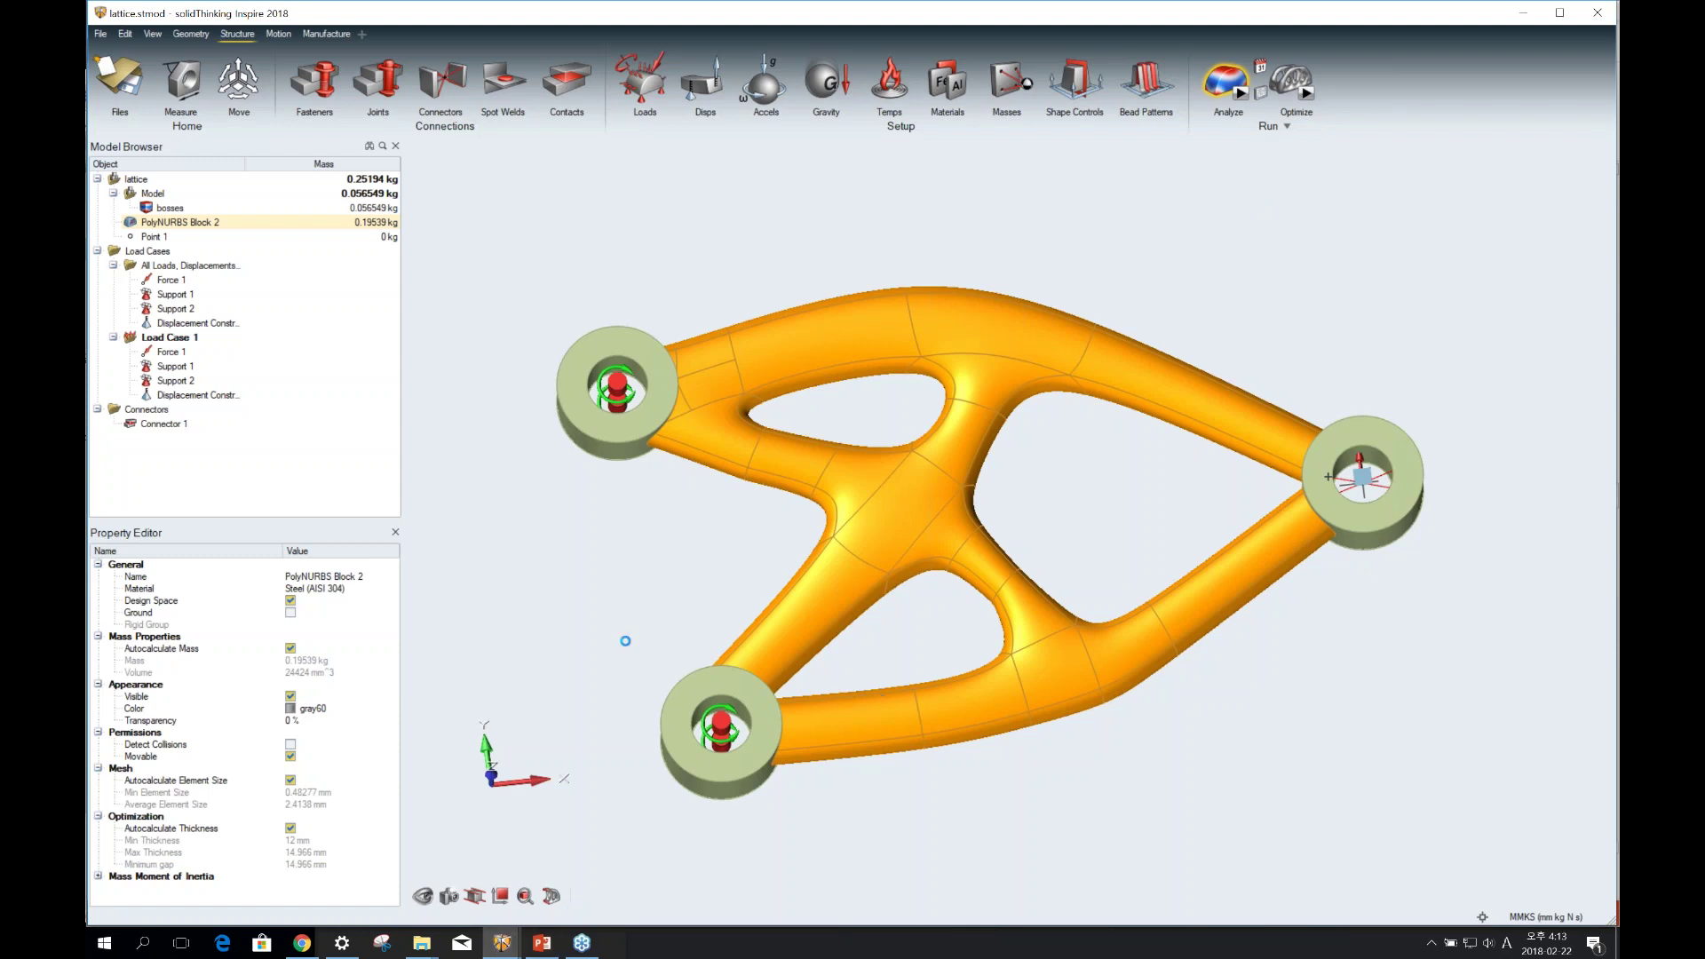
Stay in the lattice.stmod window and clear the selection of PolyNURBS Block 2.
left_click(505, 954)
left_click(502, 950)
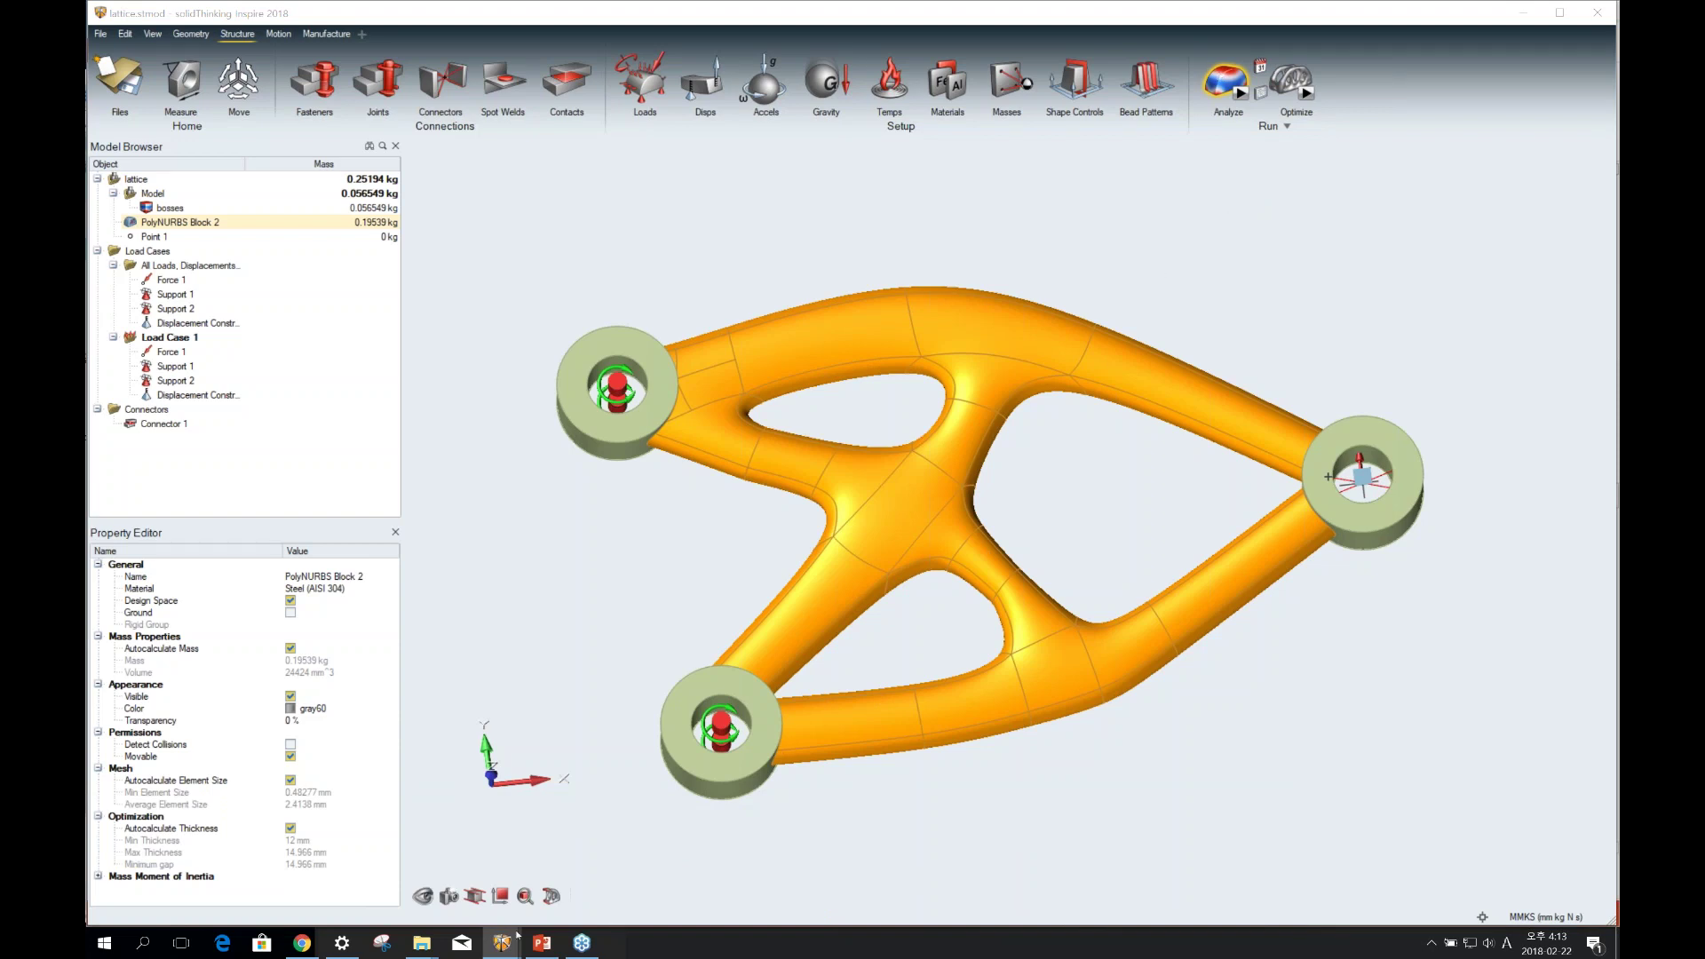
mouse_move(517, 935)
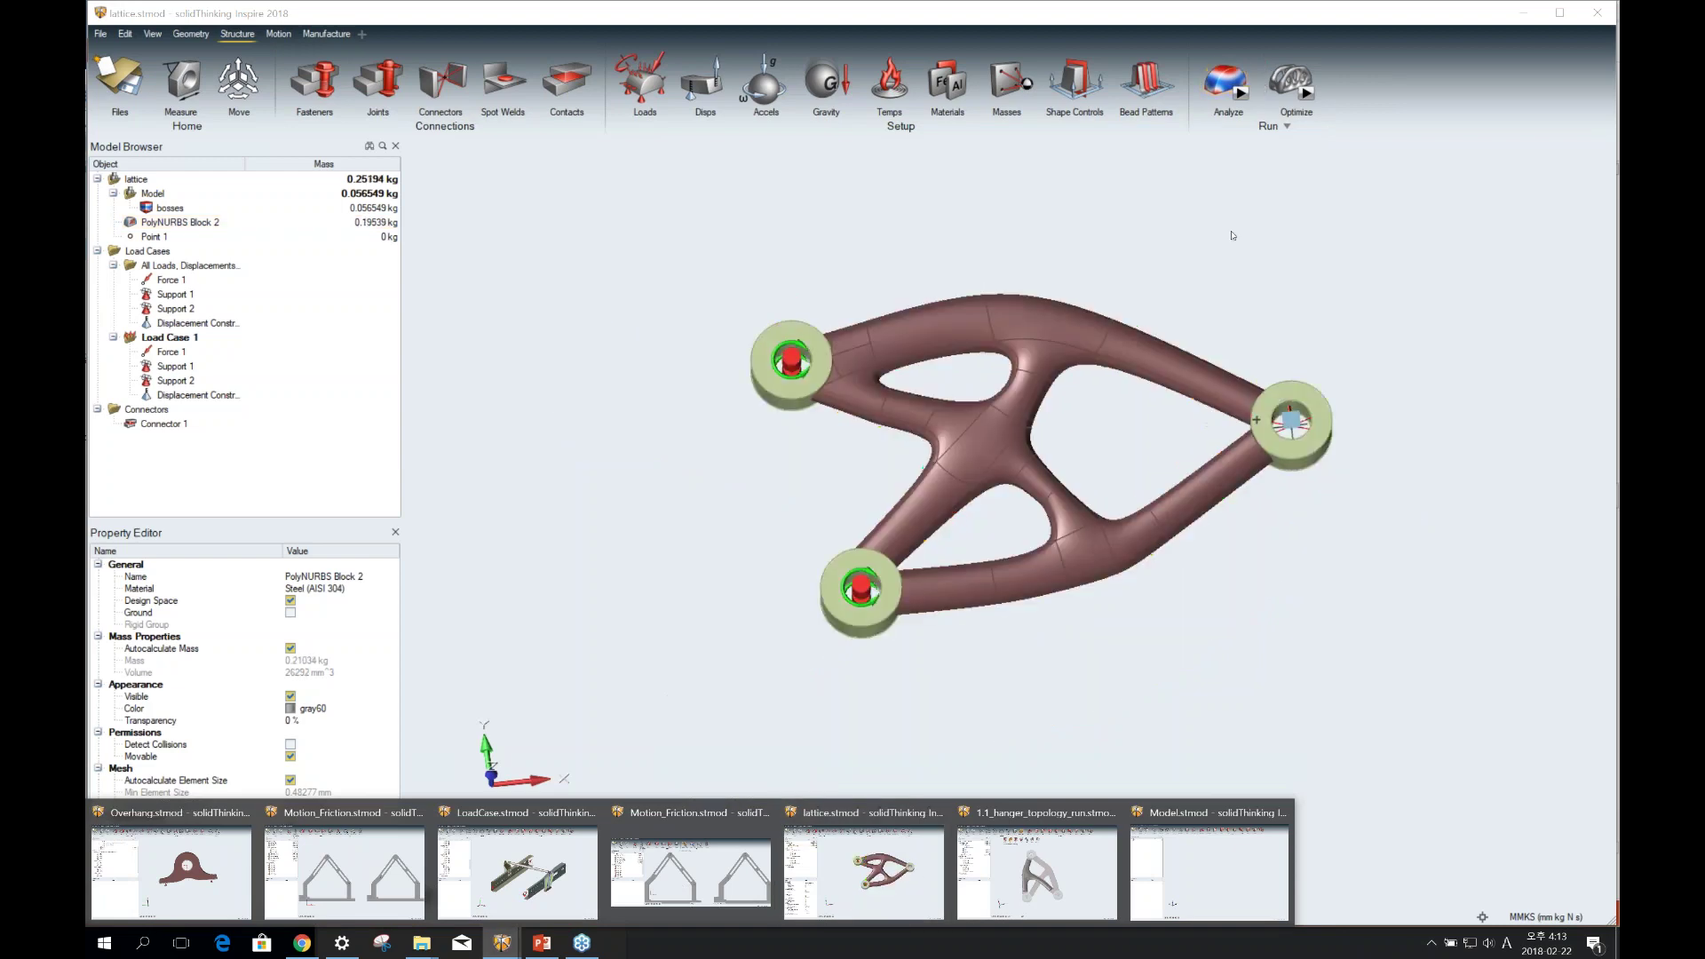
left_click(1231, 235)
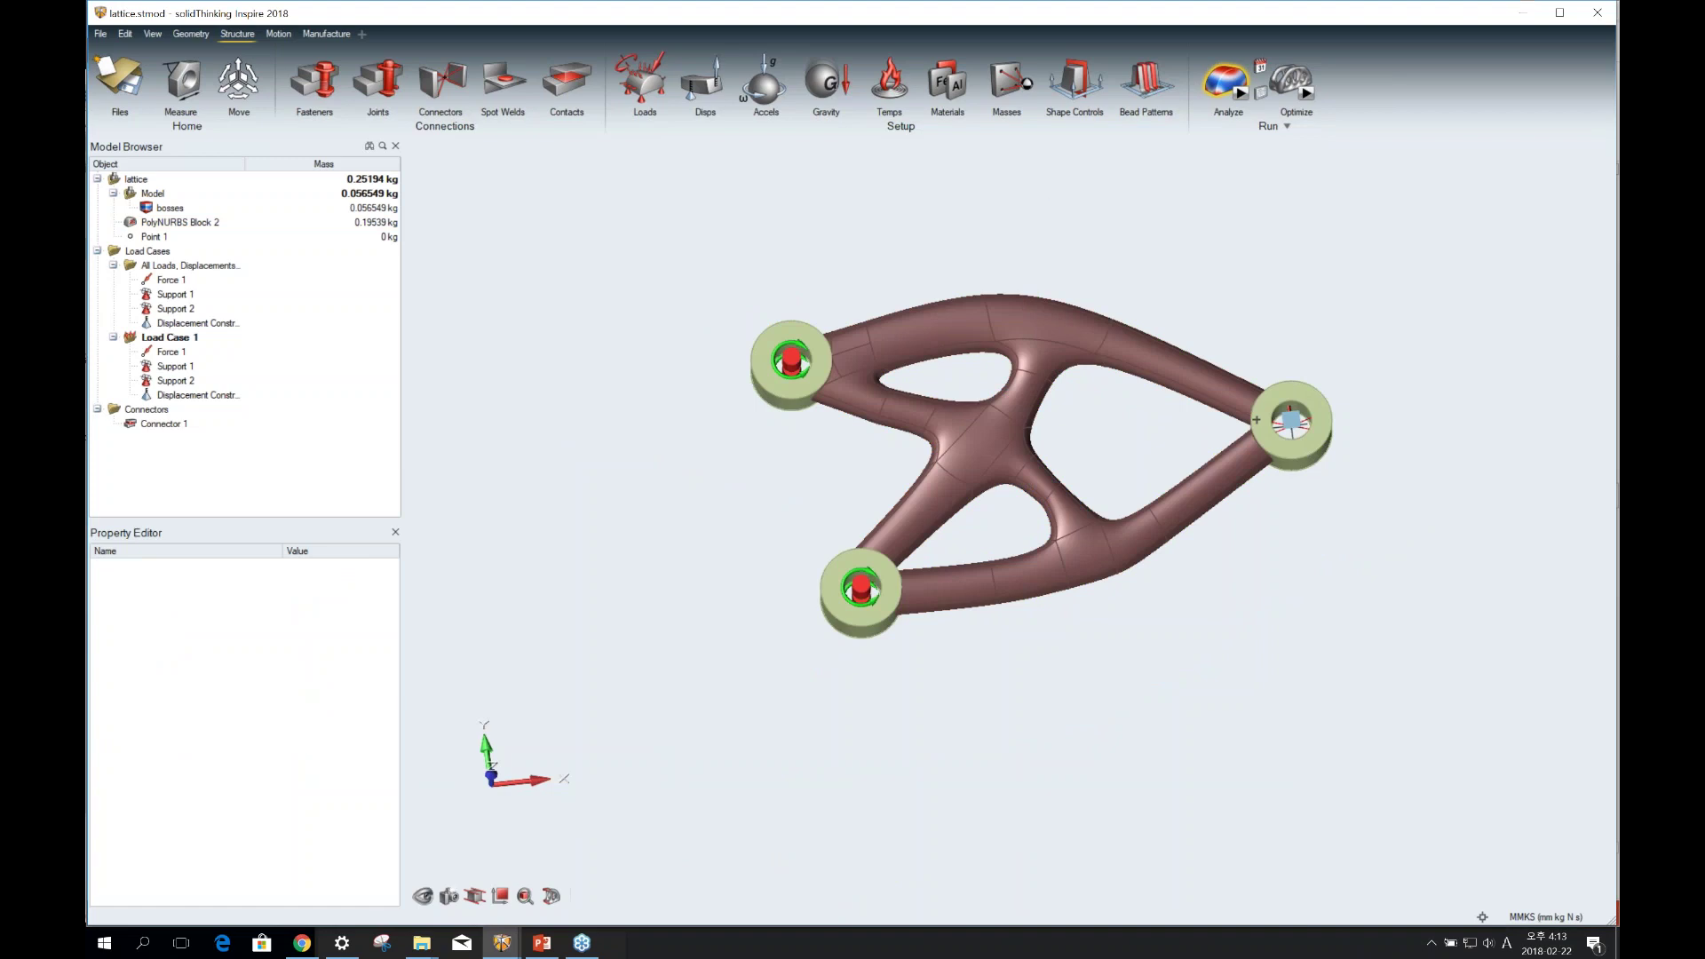
Switch to the What's New presentation in PowerPoint and go to slide 14 on overhang shape control.
mouse_move(545, 942)
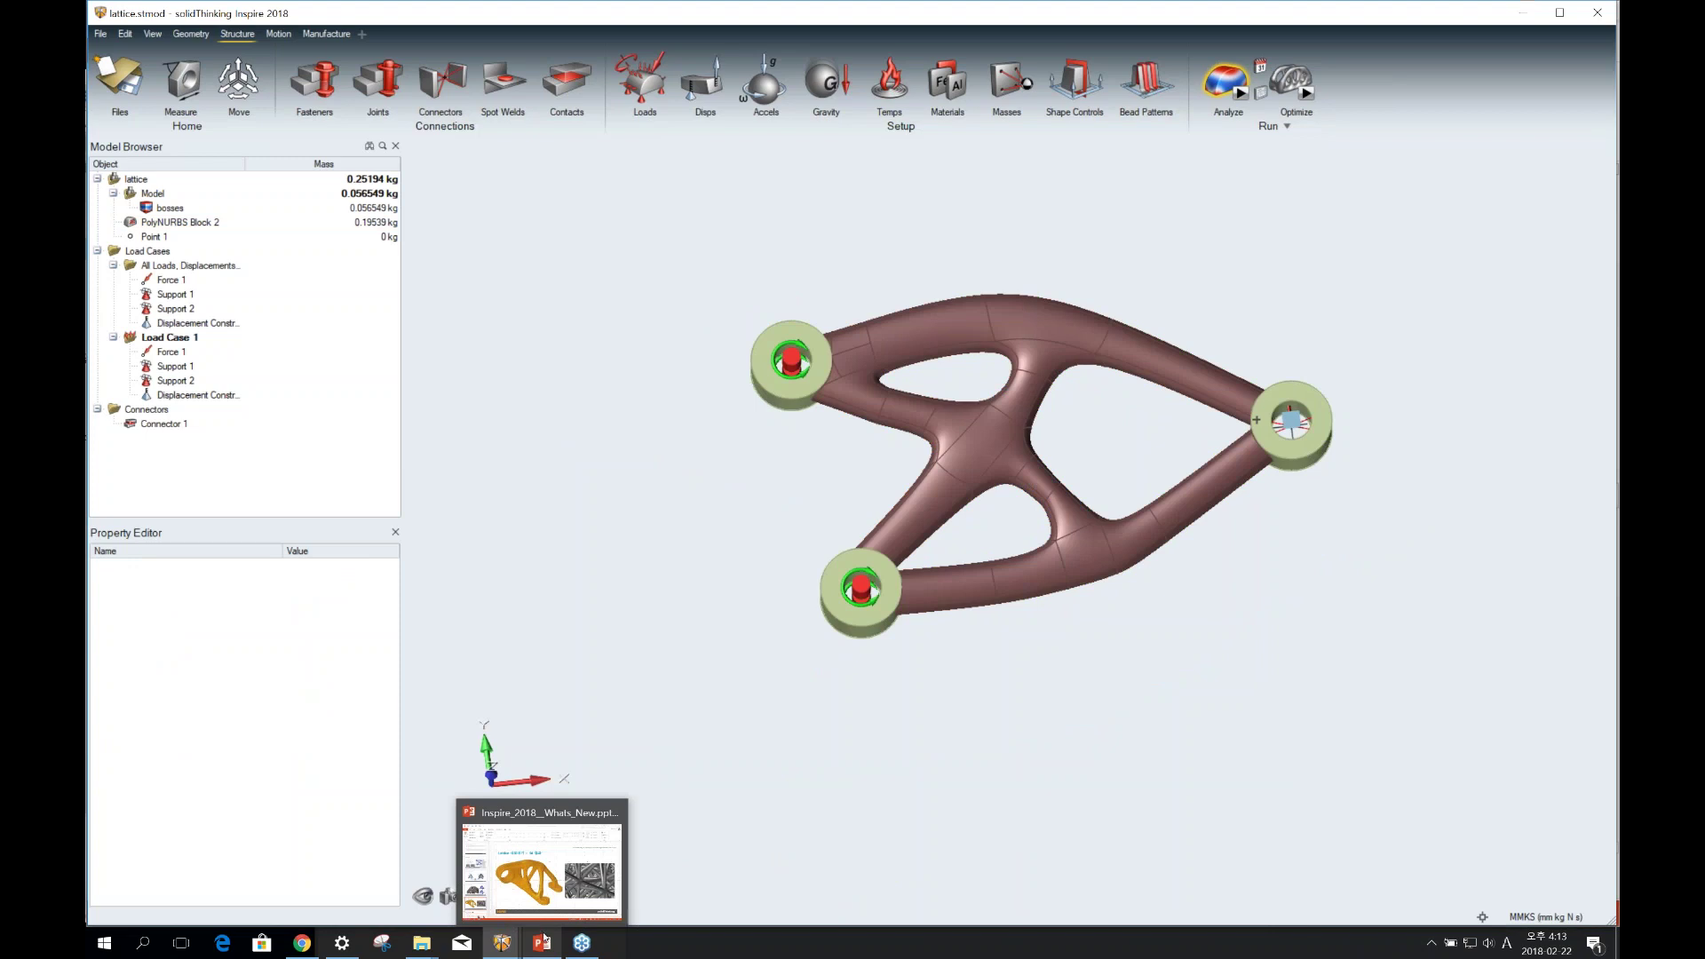
left_click(538, 949)
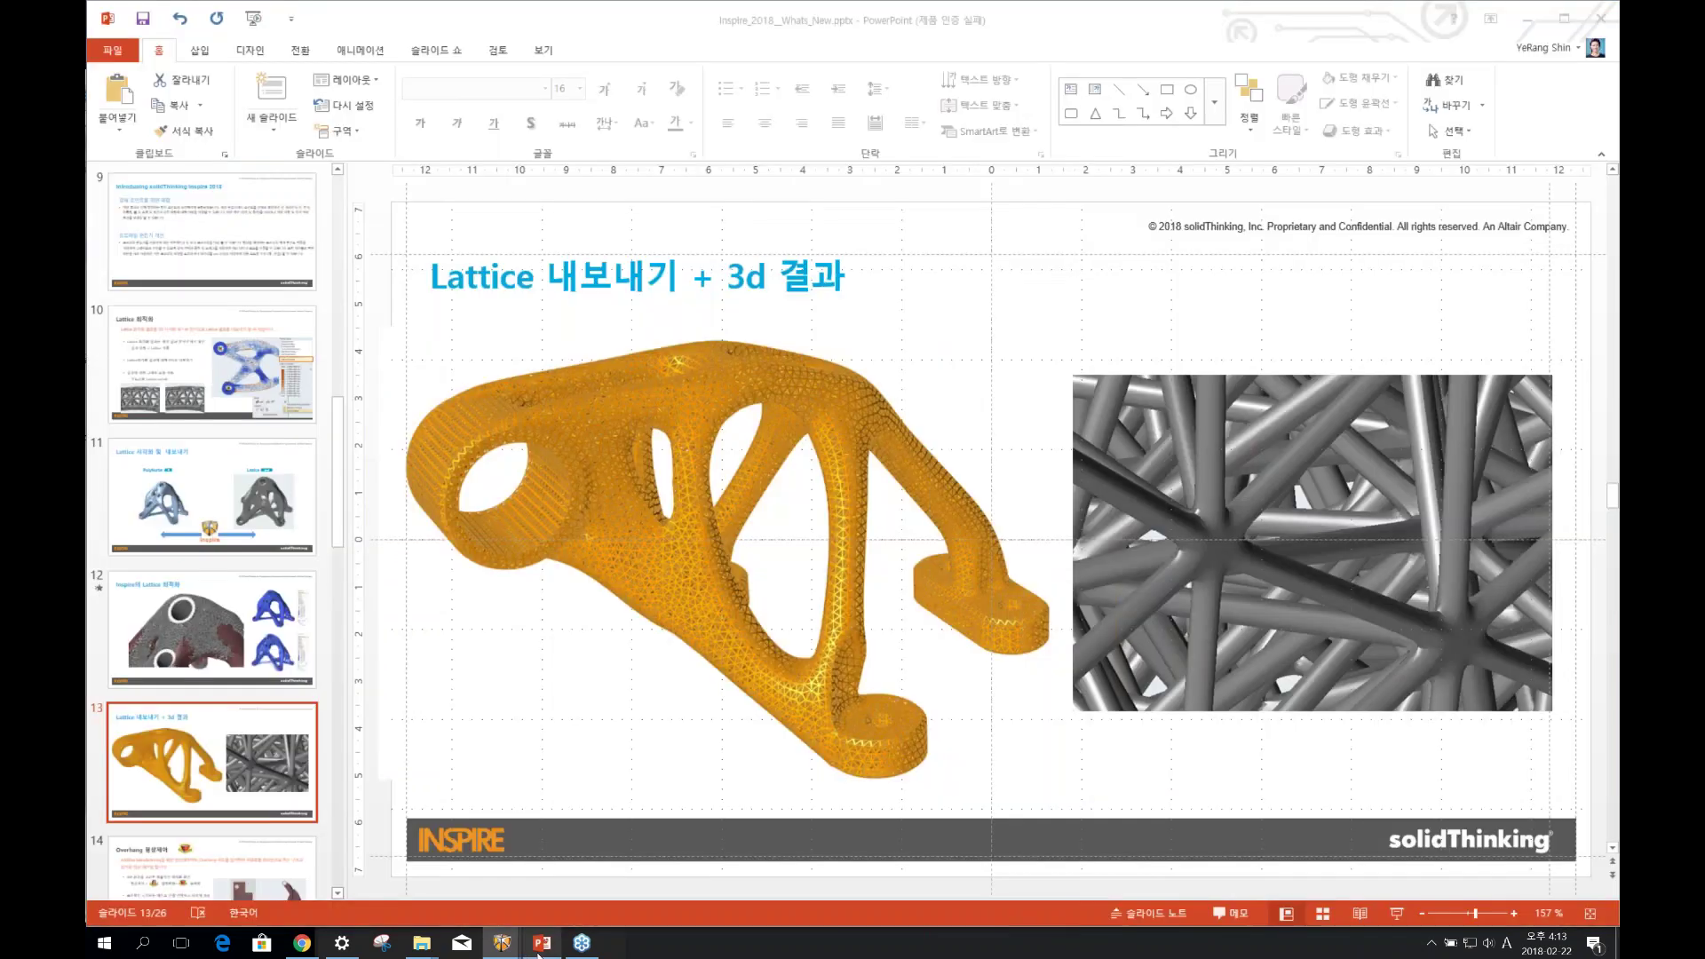
mouse_move(501, 944)
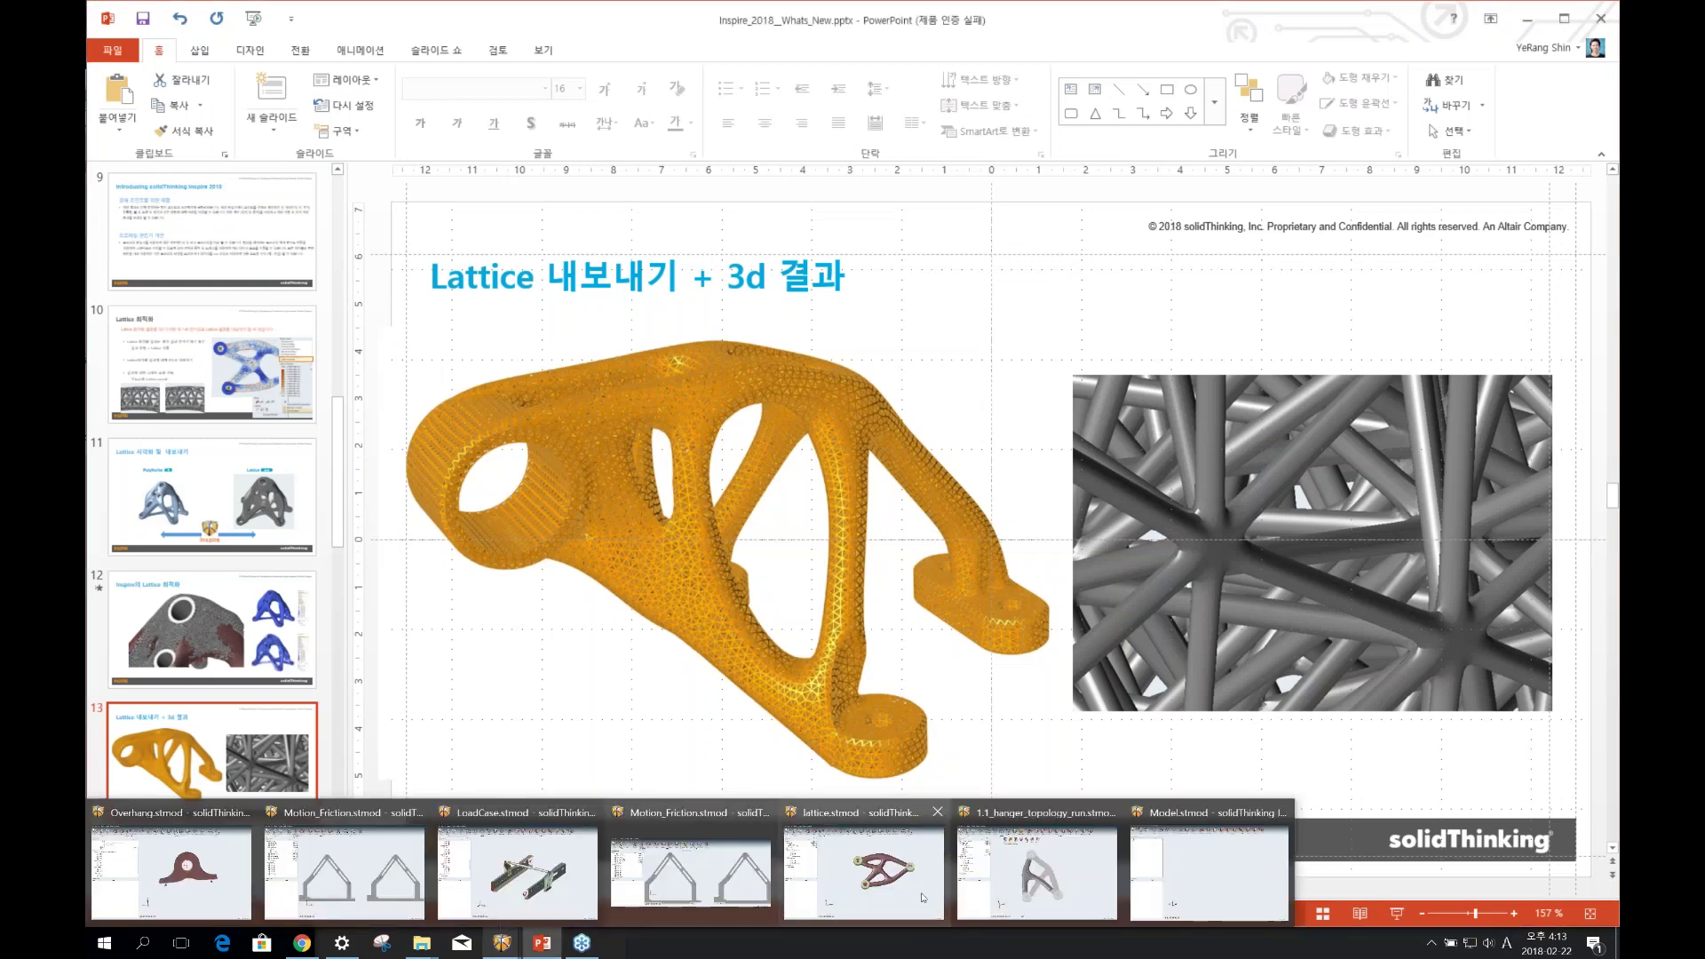
left_click(211, 629)
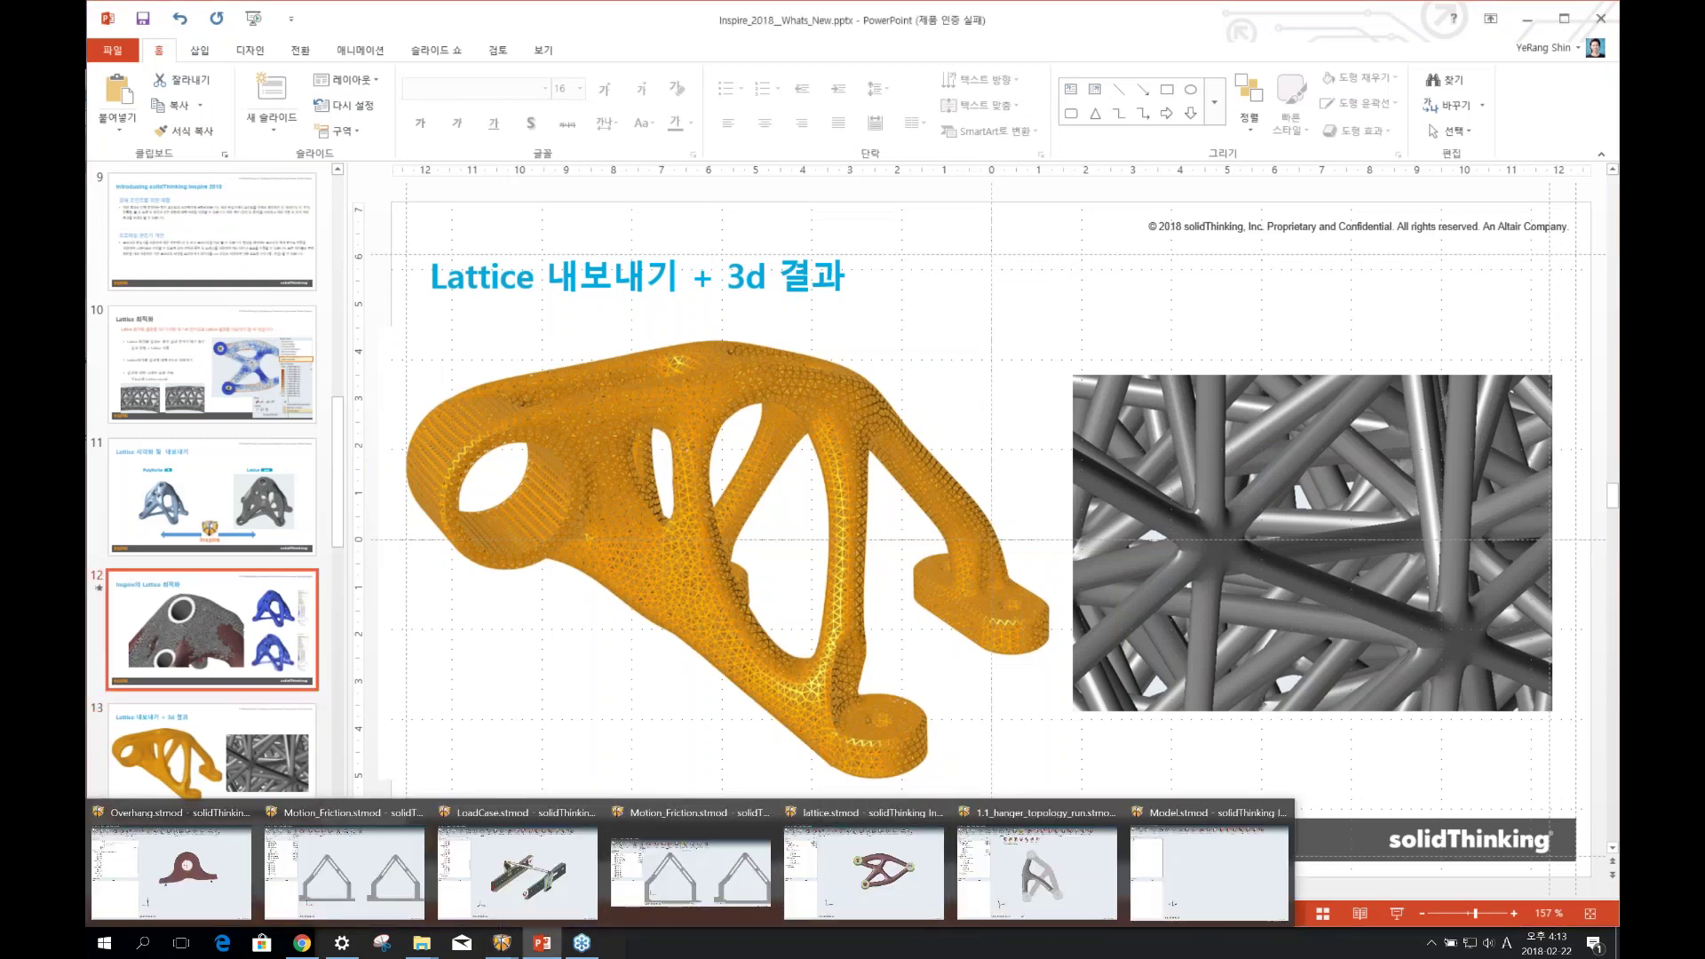
scroll(229, 808, "down", 1)
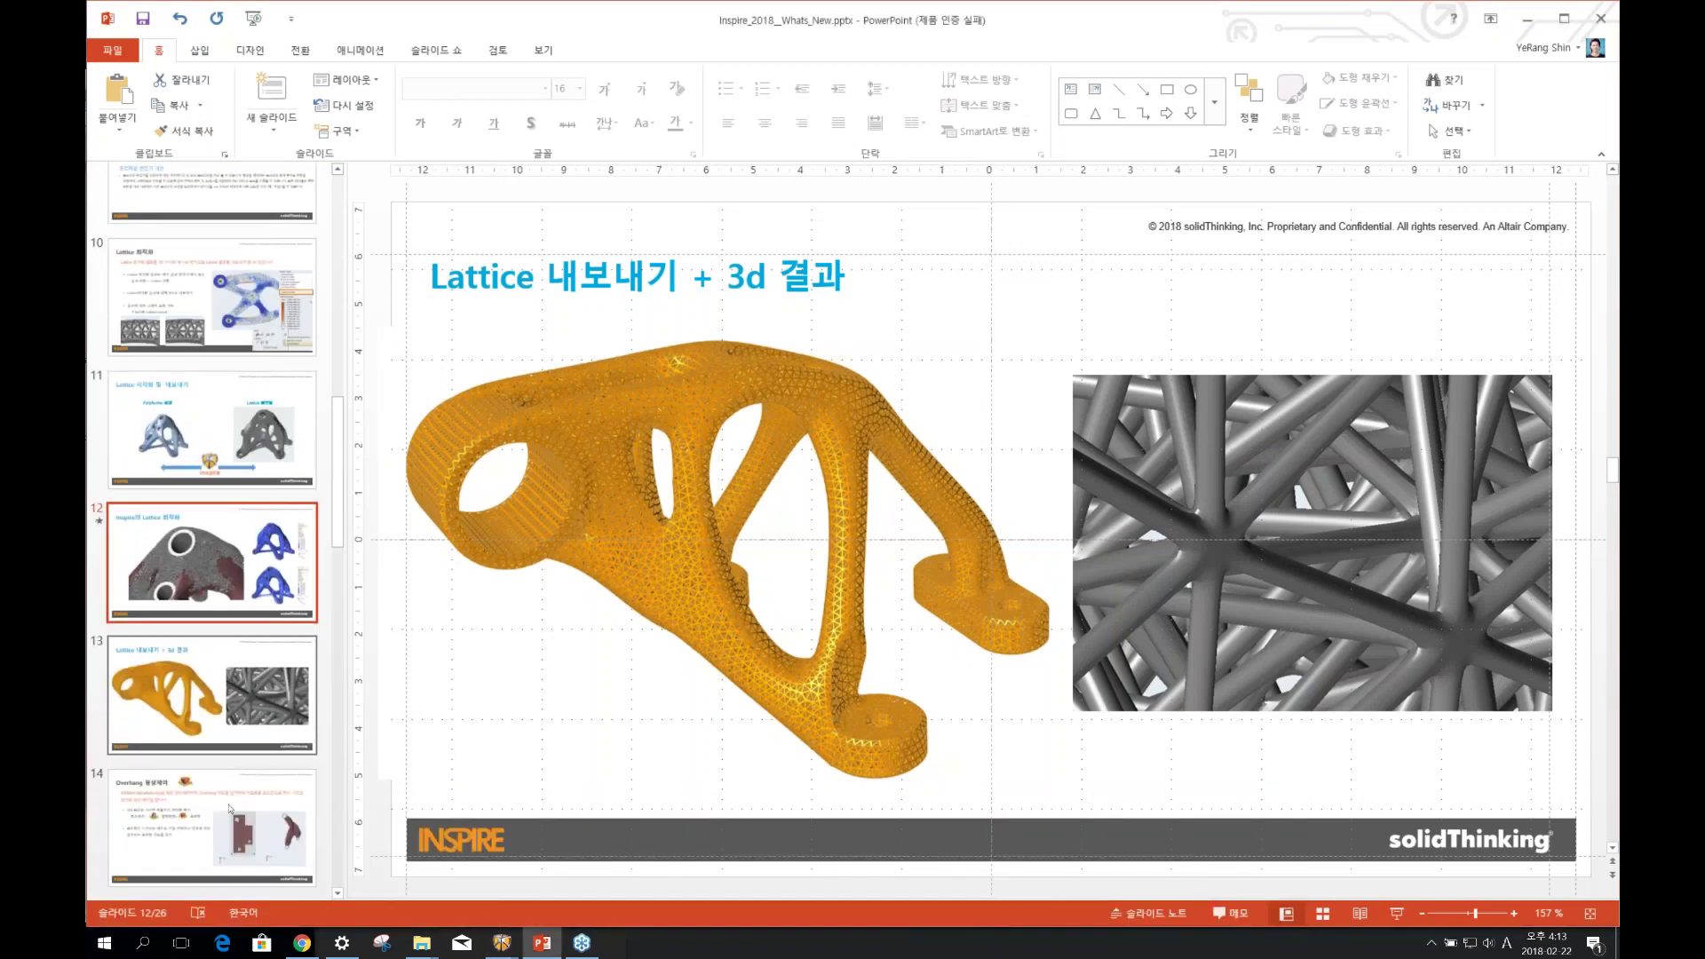
left_click(229, 808)
Return to the lattice.stmod model in Inspire and show its Lattice Diameter results, moving the Analysis Explorer closer to the bracket.
left_click(538, 943)
mouse_move(501, 943)
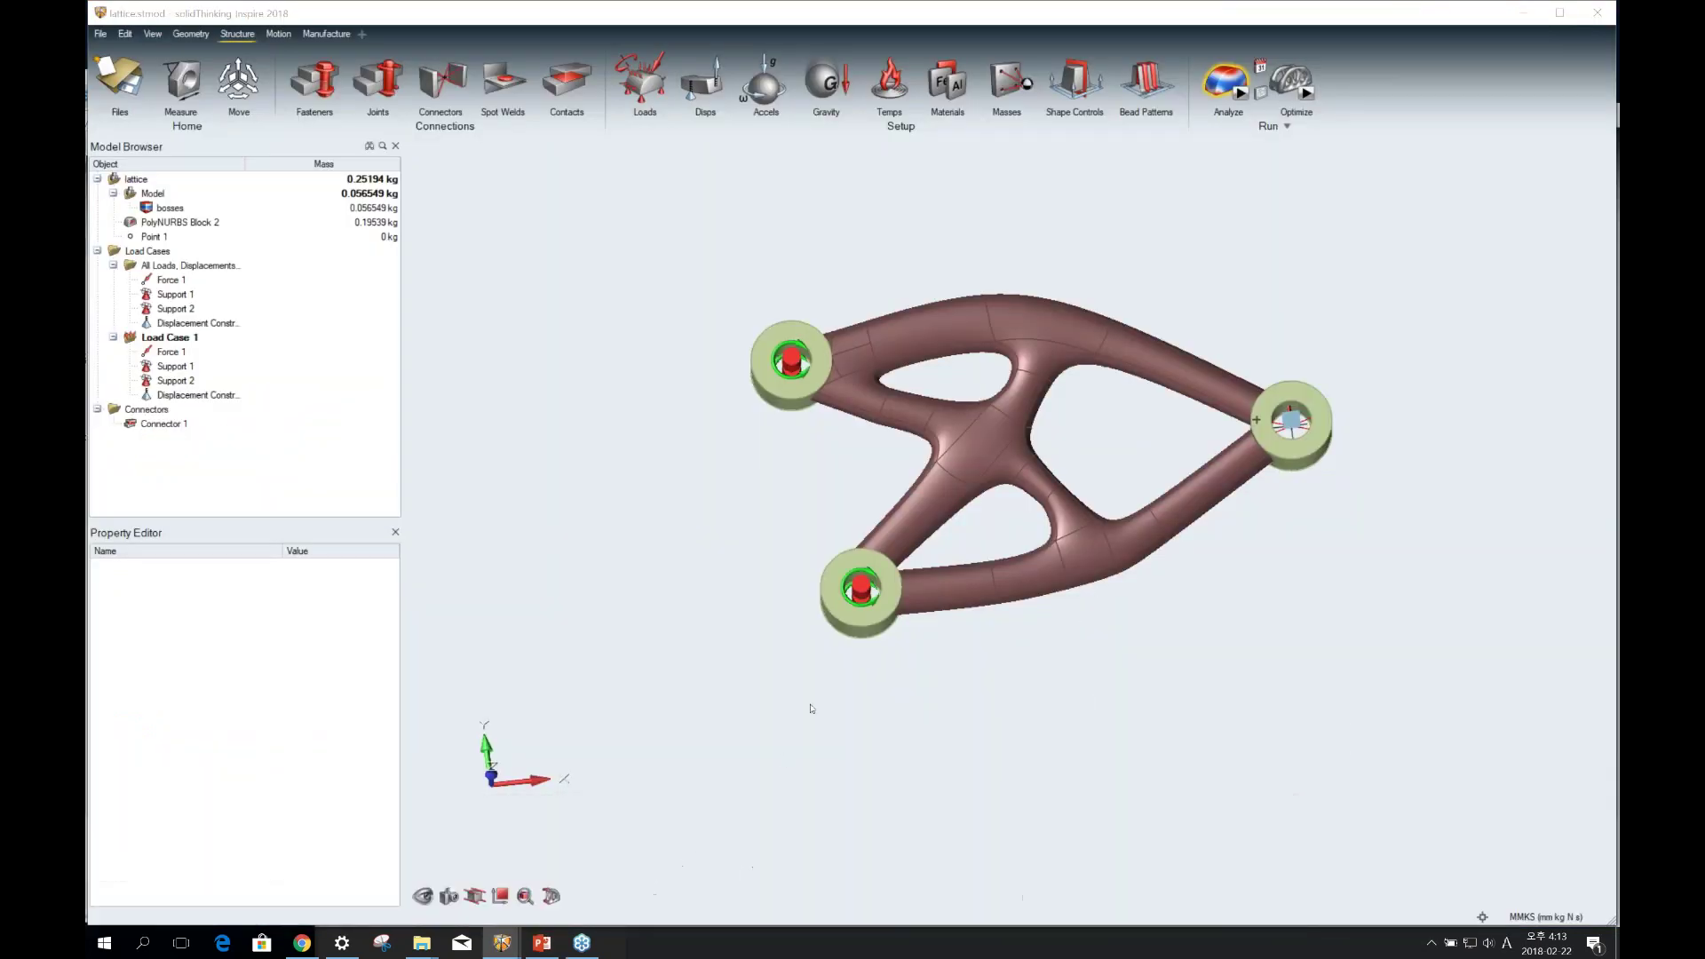
scroll(806, 708, "down", 1)
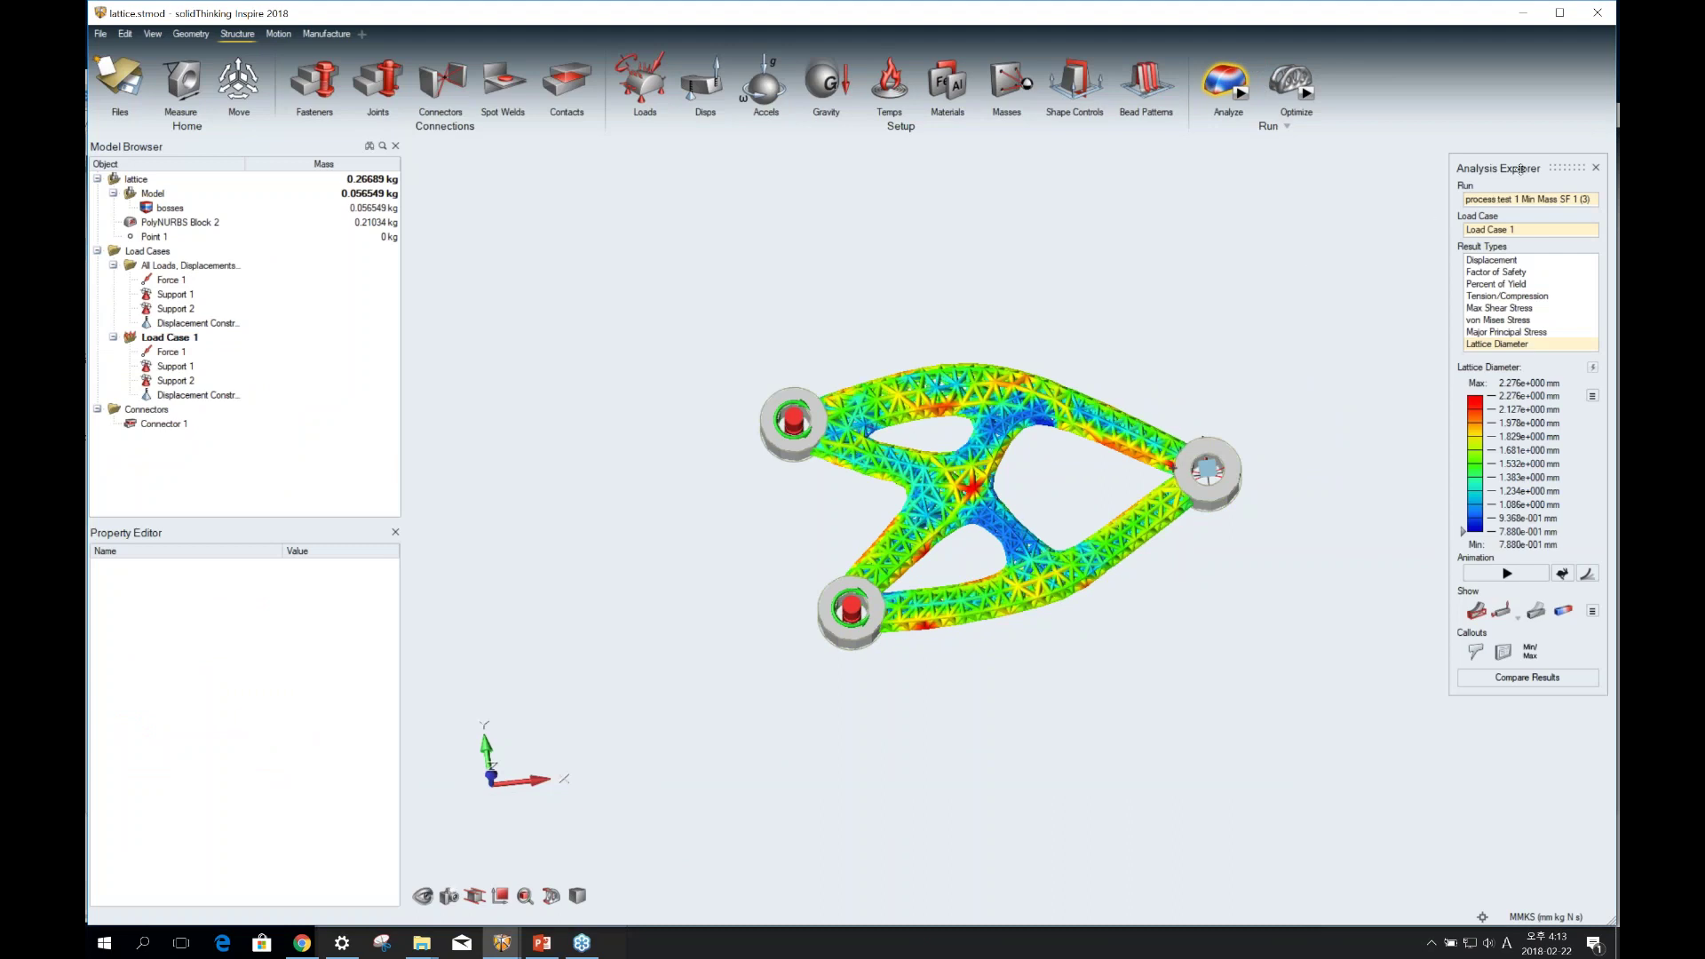
left_click_drag(1520, 169, 1368, 195)
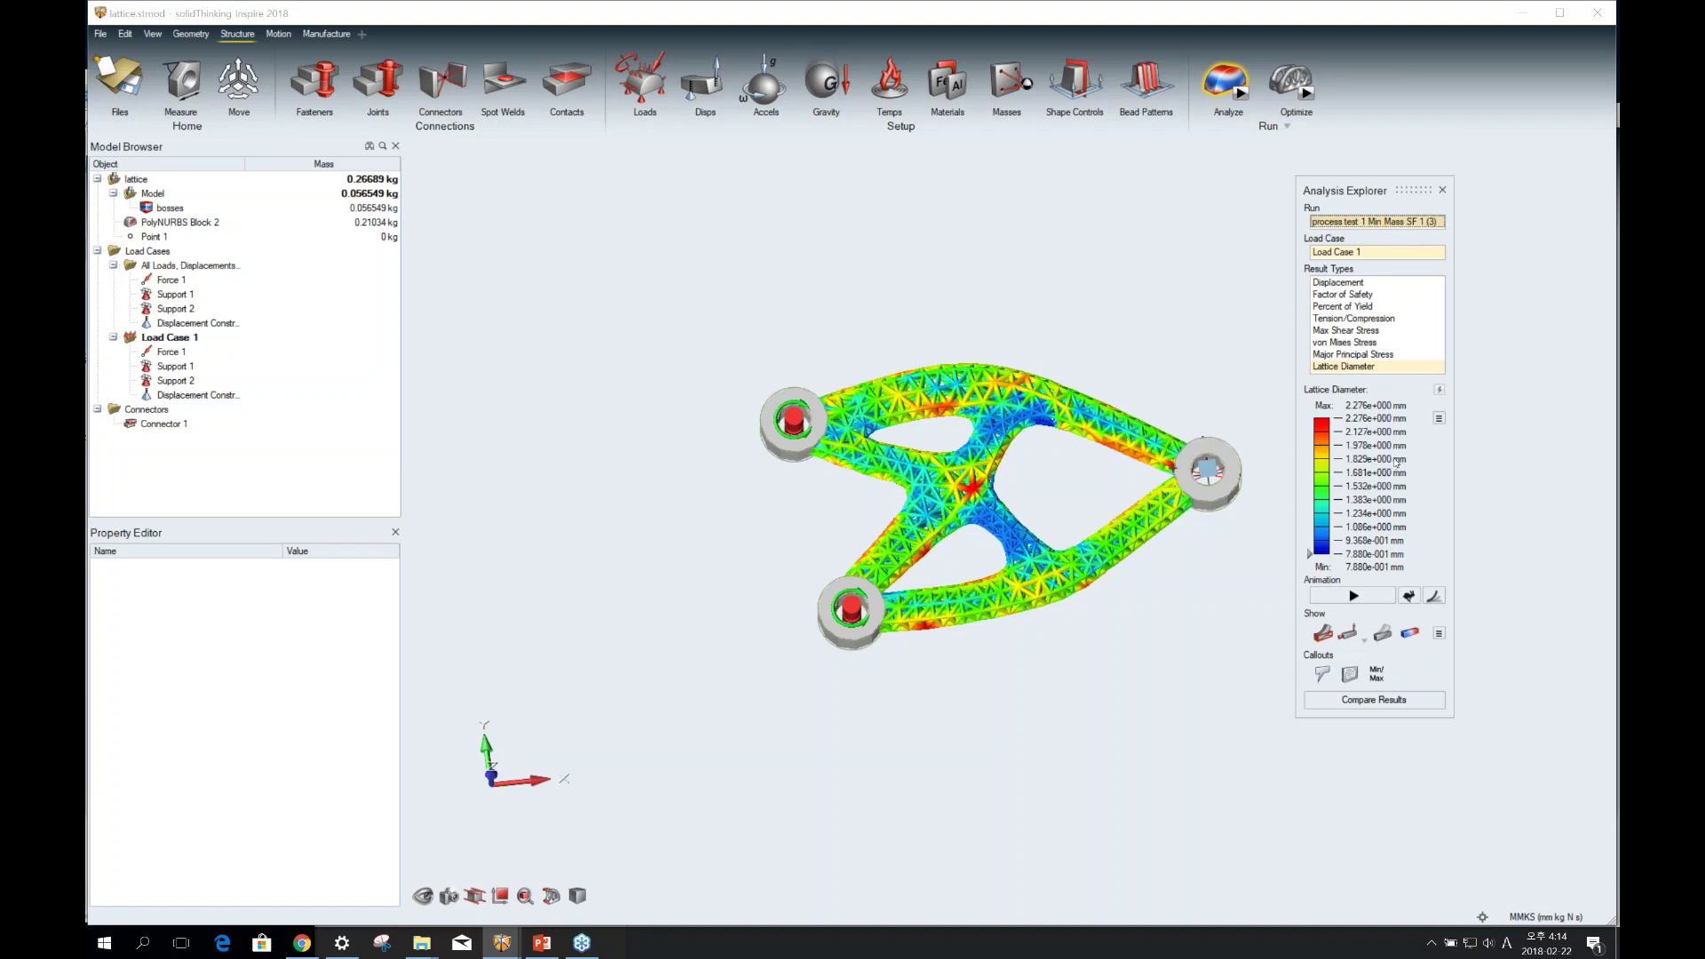
Turn off the Smooth lattice display option for a close-up of the struts at the bracket's central junction.
right_click_drag(1156, 444, 906, 542)
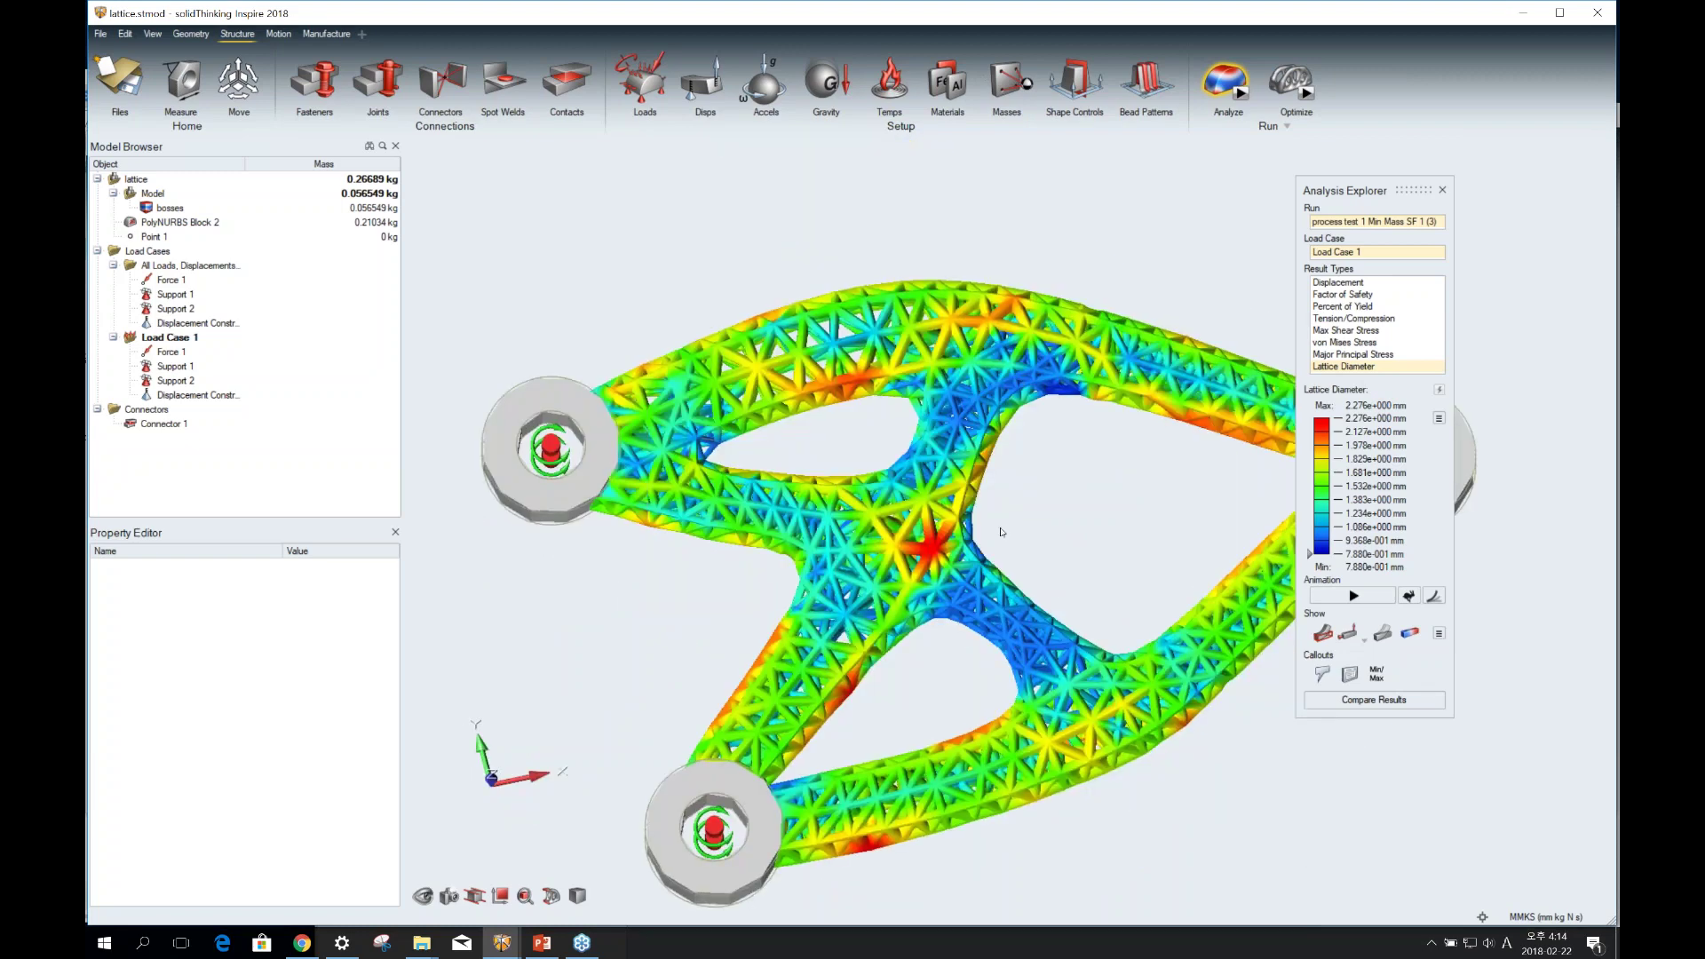
scroll(908, 552, "up", 1)
scroll(792, 460, "up", 5)
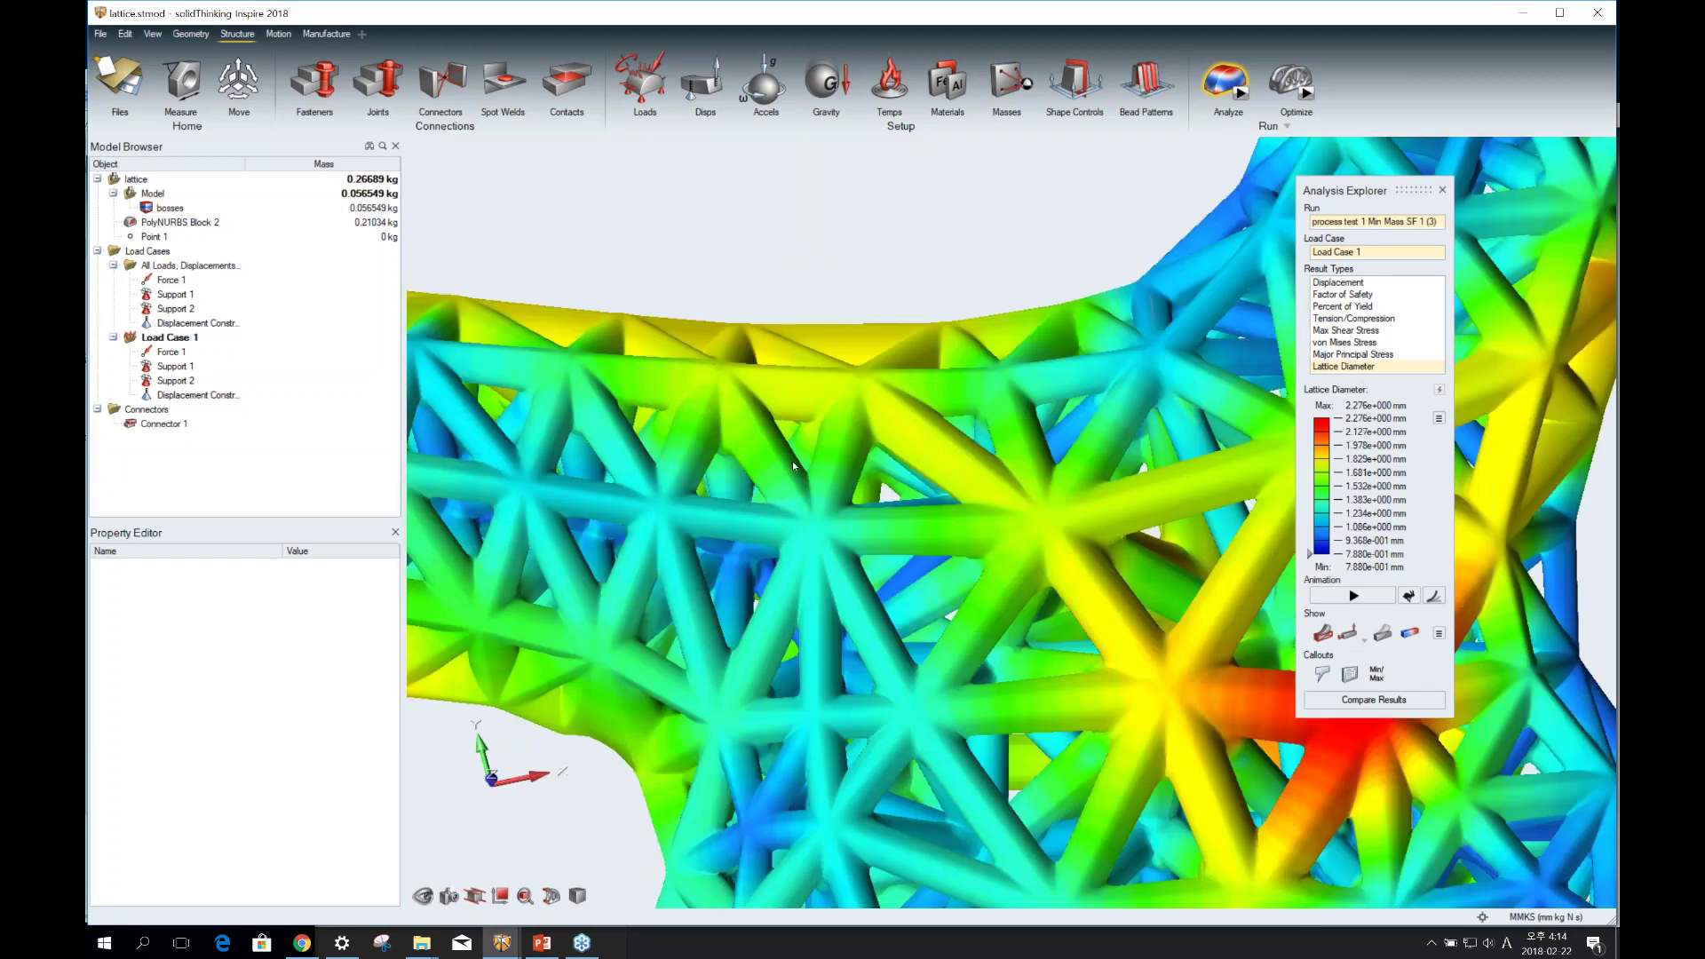
middle_click_drag(793, 463, 1407, 616)
left_click(1438, 632)
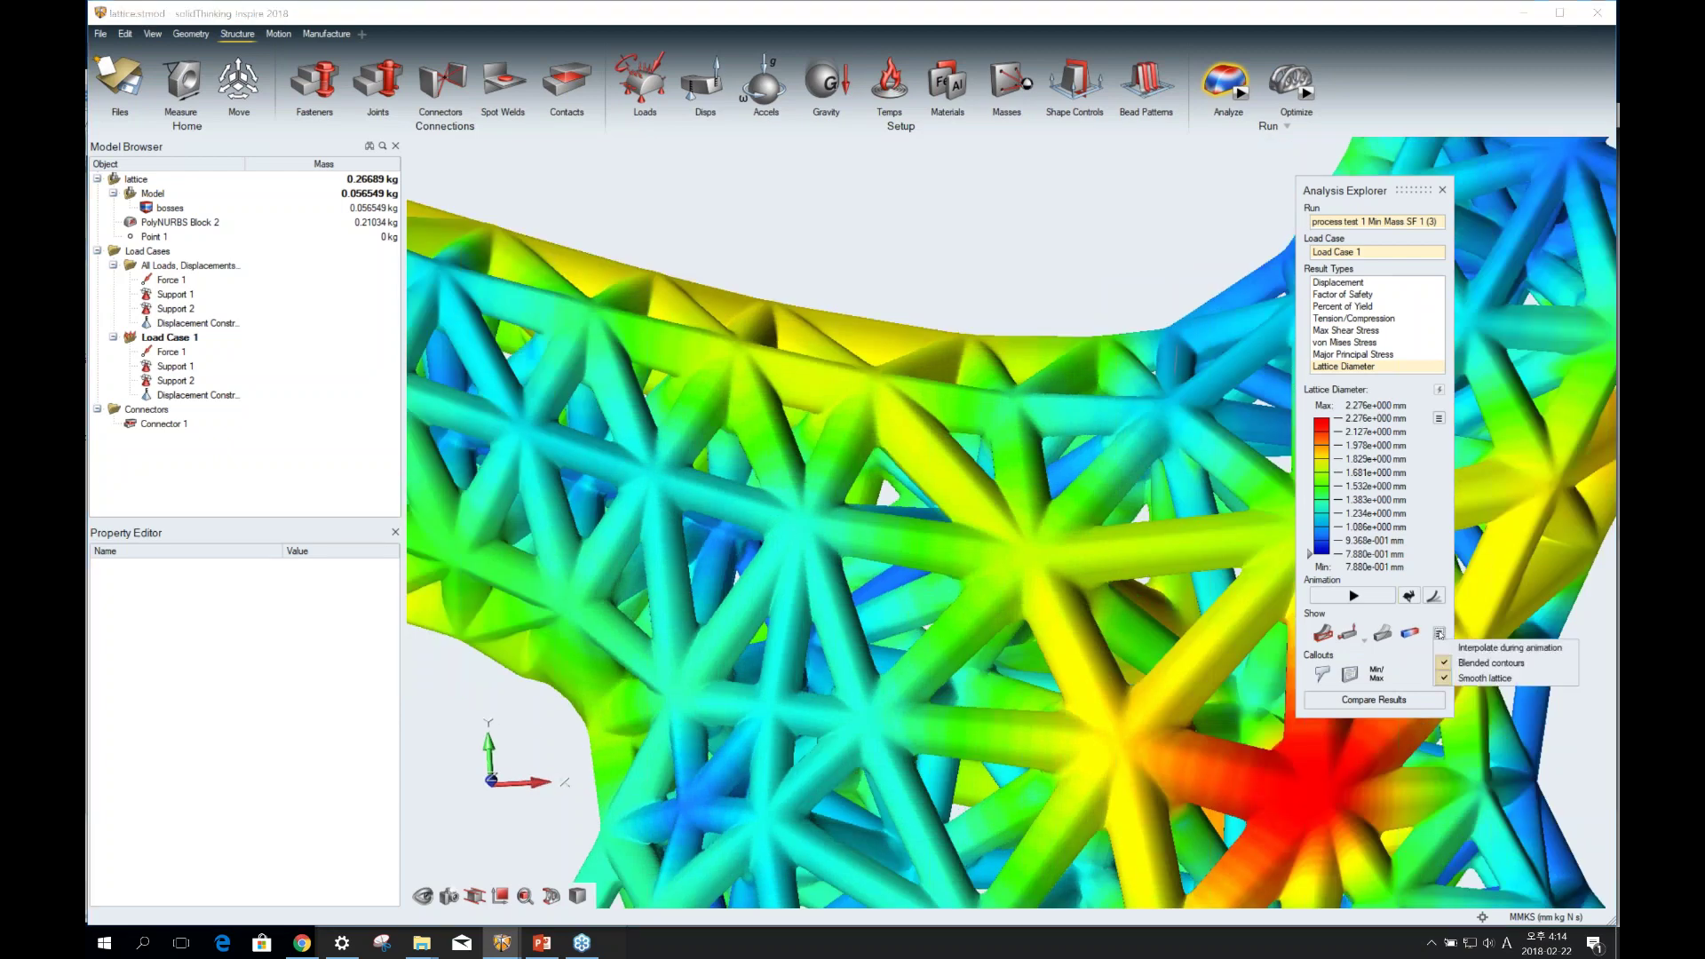
left_click(1468, 679)
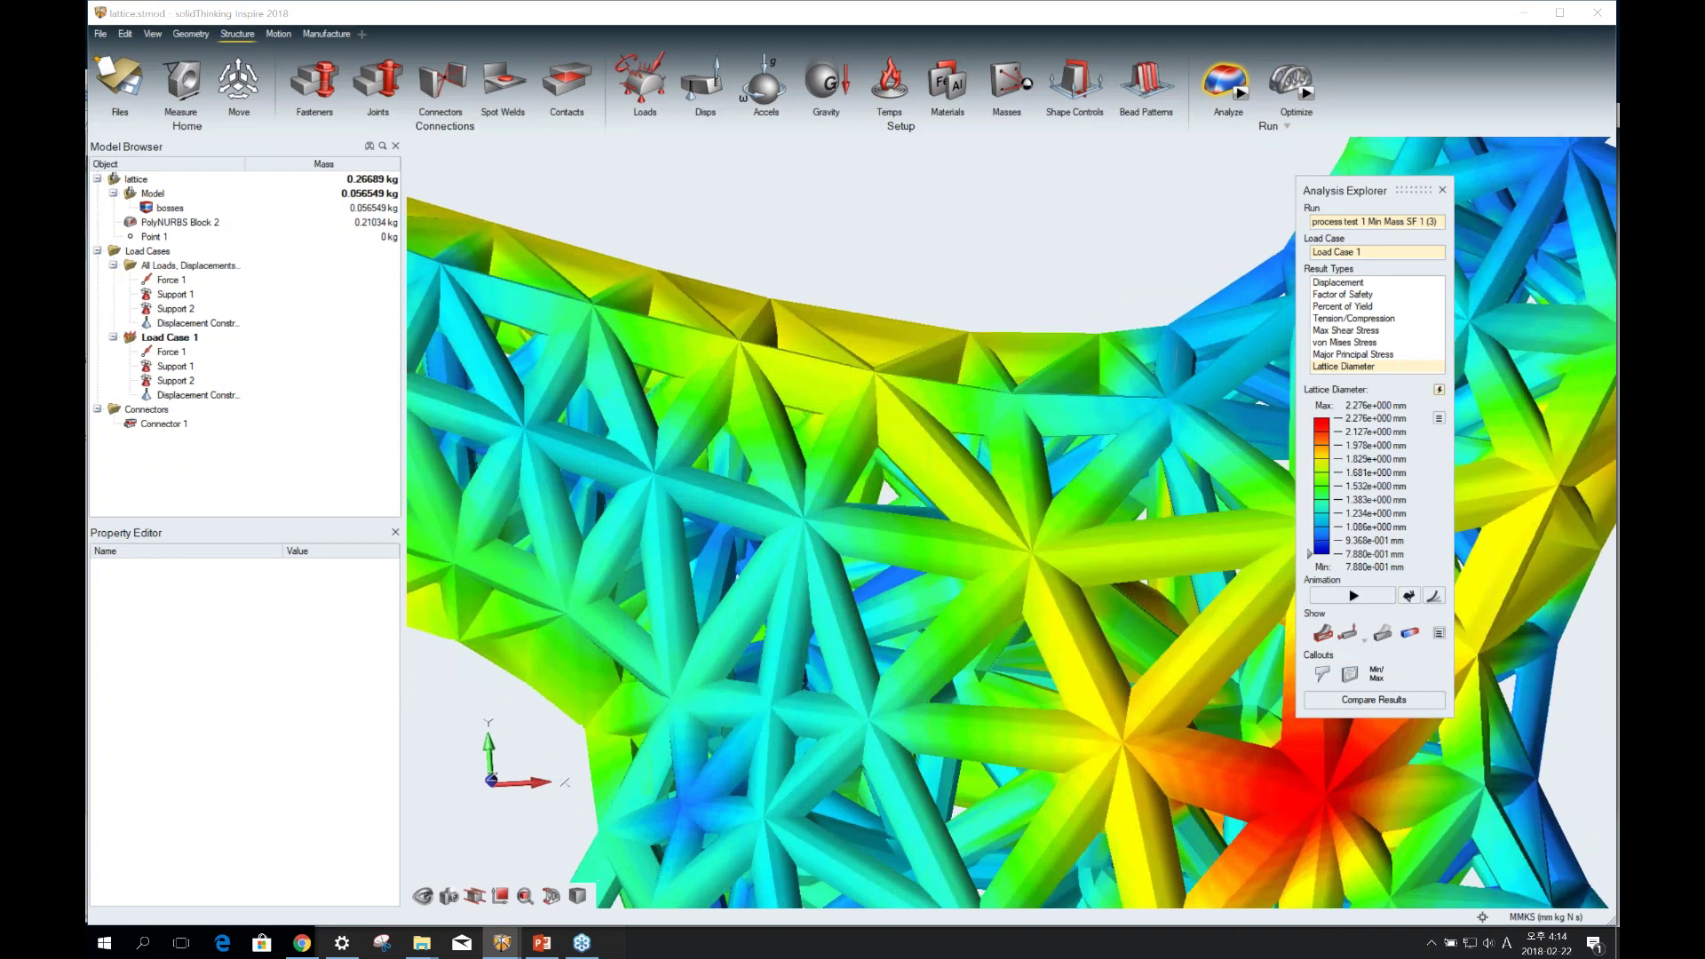
Examine the lattice struts around the whole bracket from several sides and play the result animation.
scroll(960, 529, "down", 2)
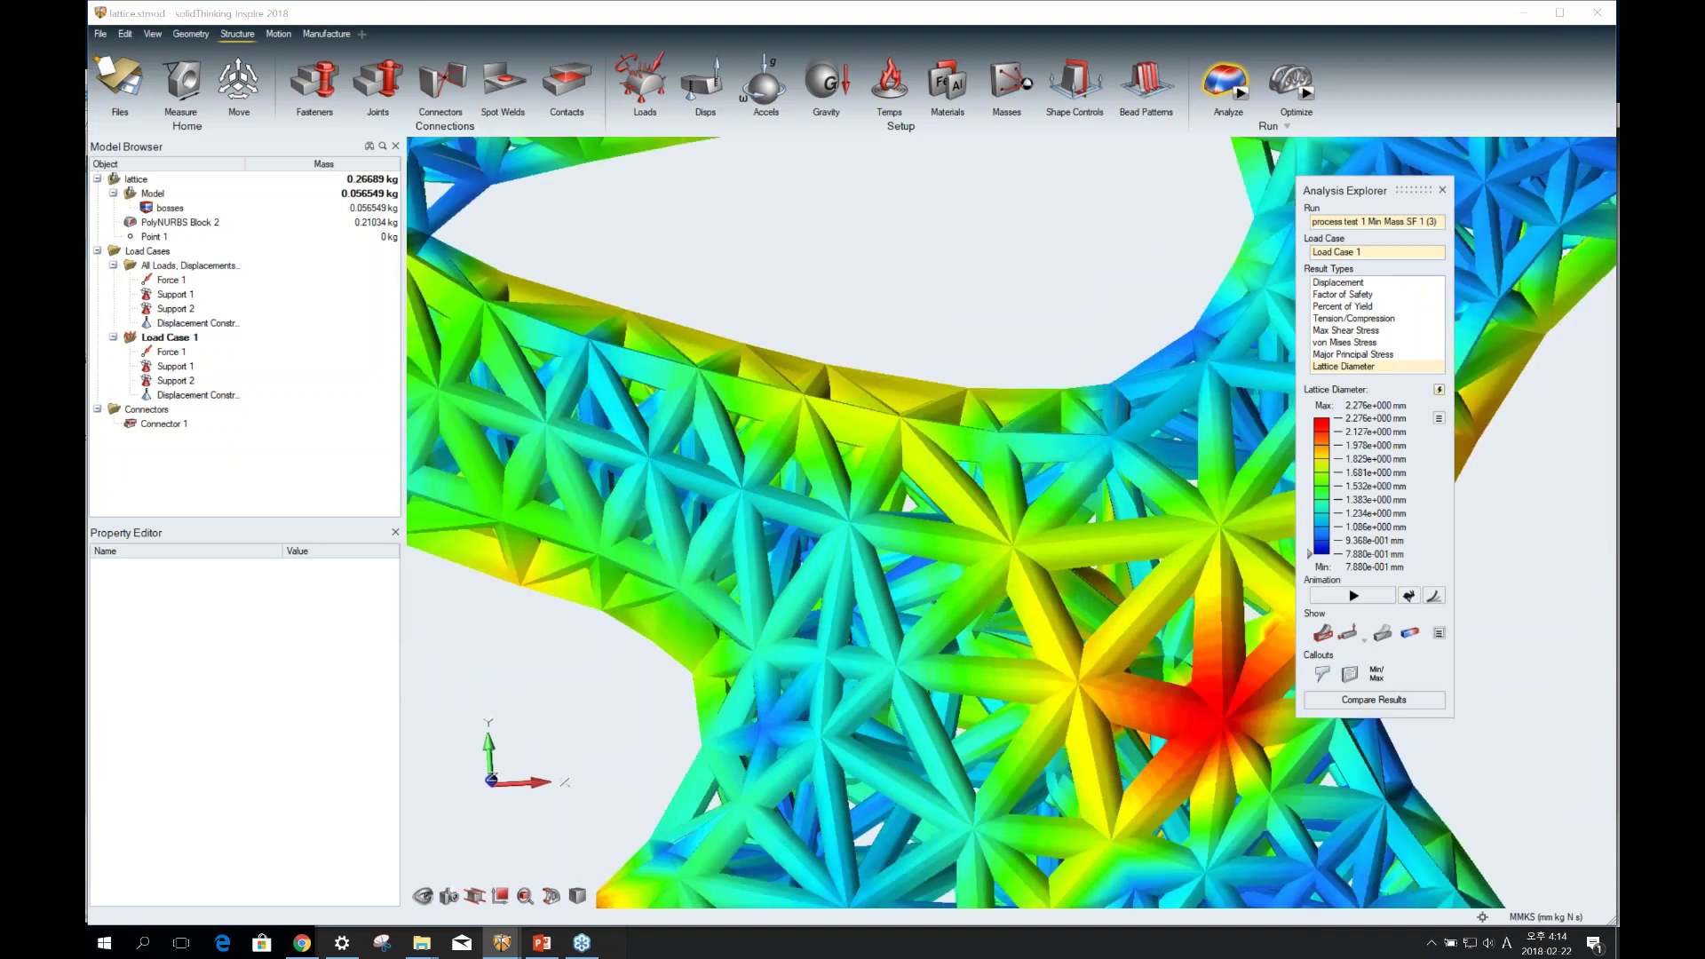
middle_click_drag(961, 529, 797, 280)
scroll(863, 420, "down", 3)
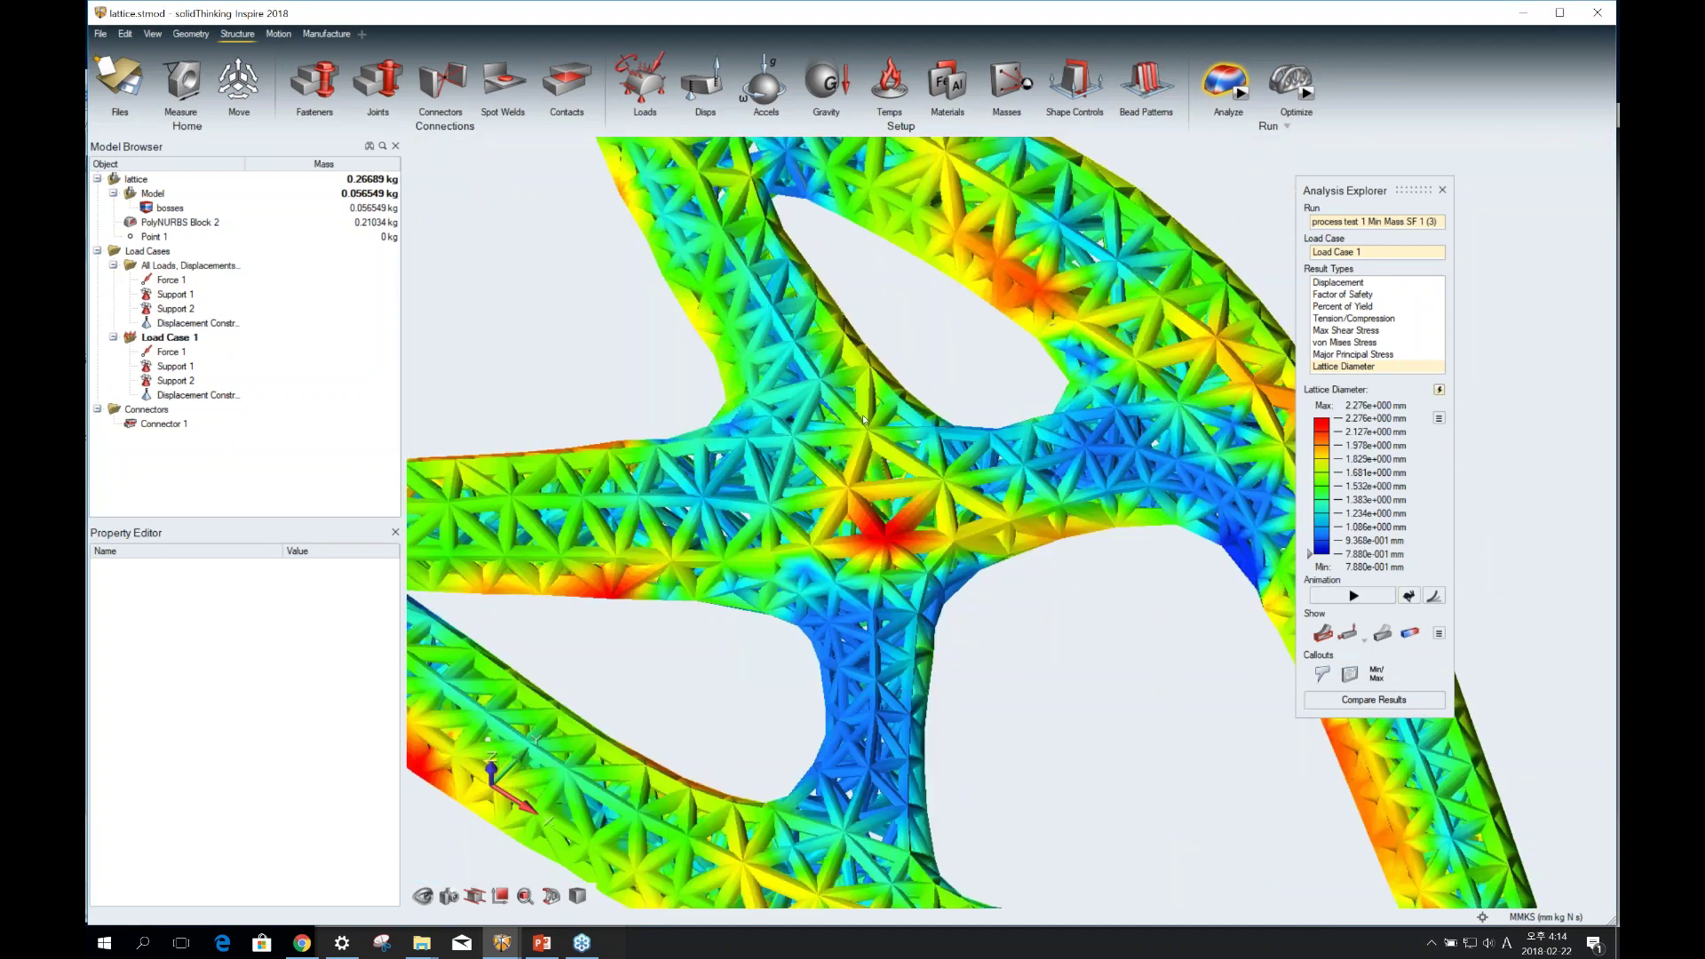
scroll(863, 421, "down", 3)
middle_click_drag(1110, 307, 1250, 894)
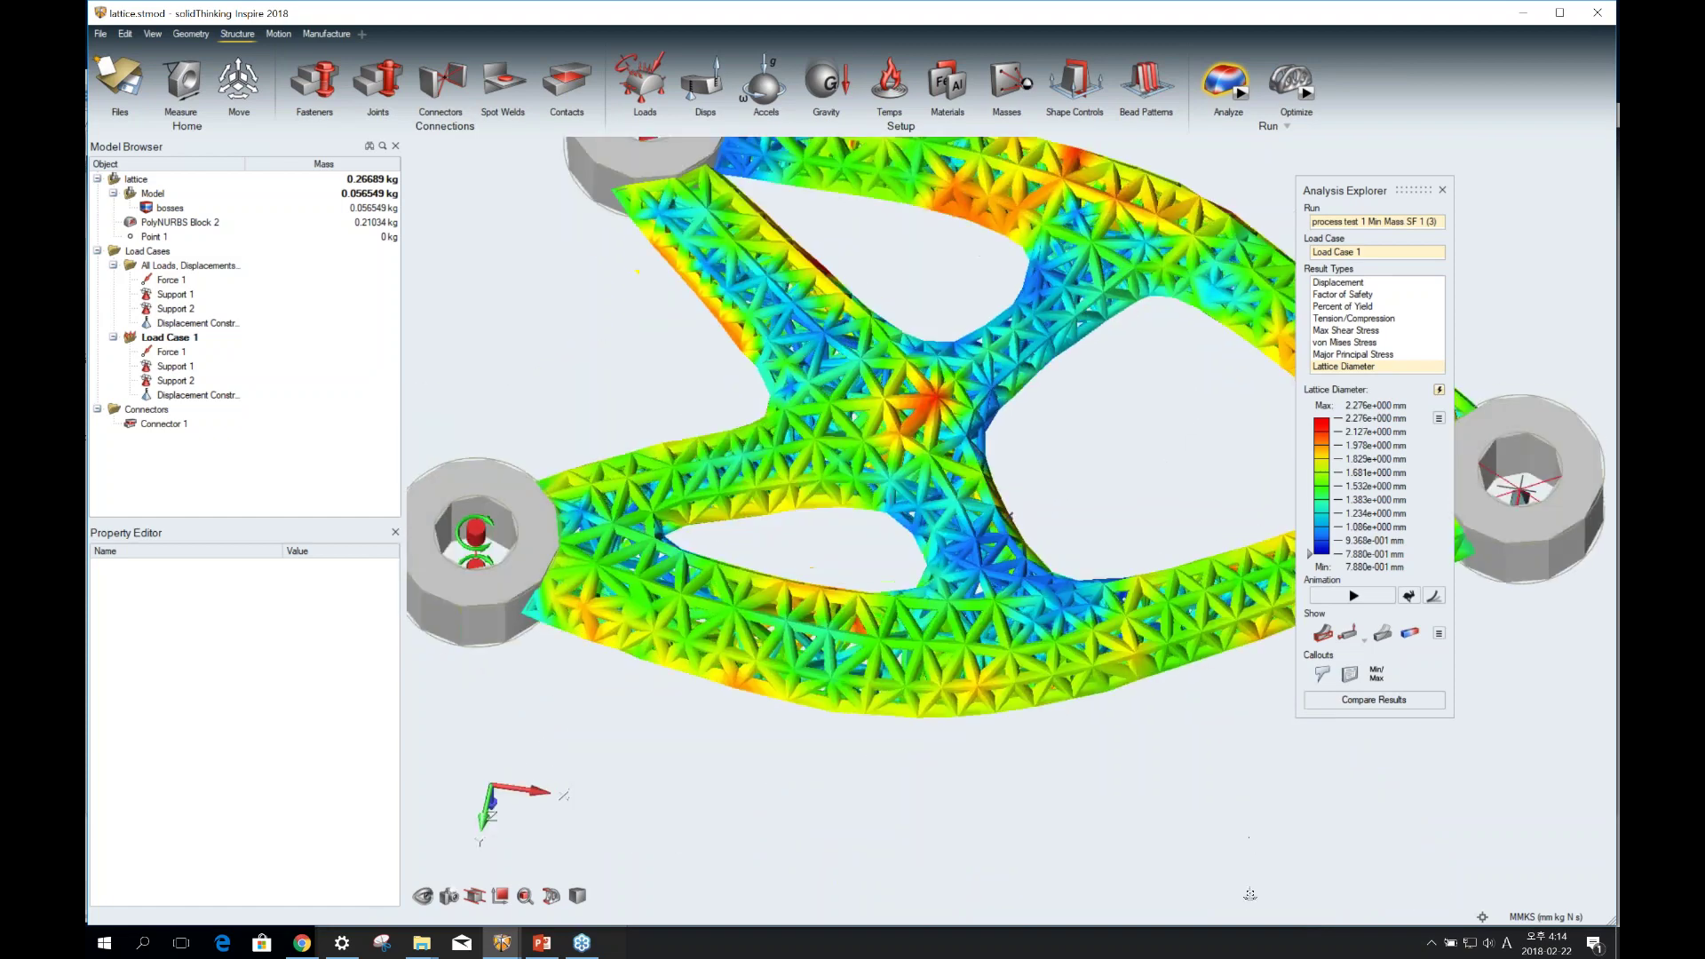
right_click_drag(1249, 894, 830, 414)
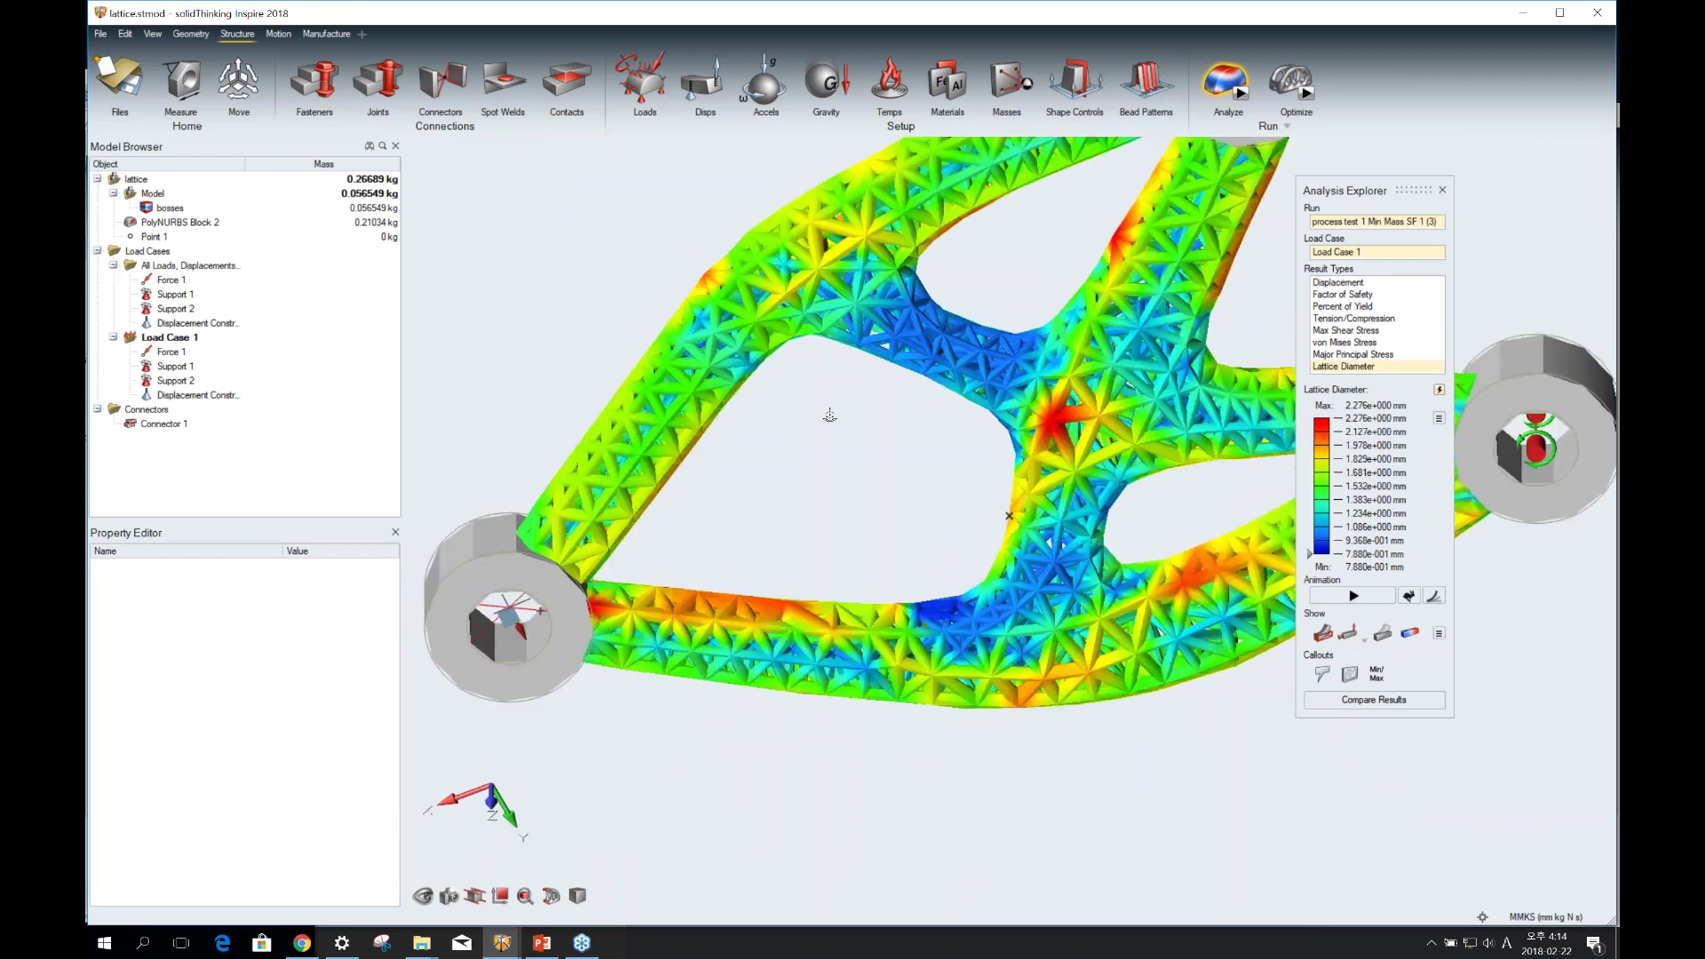
middle_click_drag(829, 415, 1177, 384)
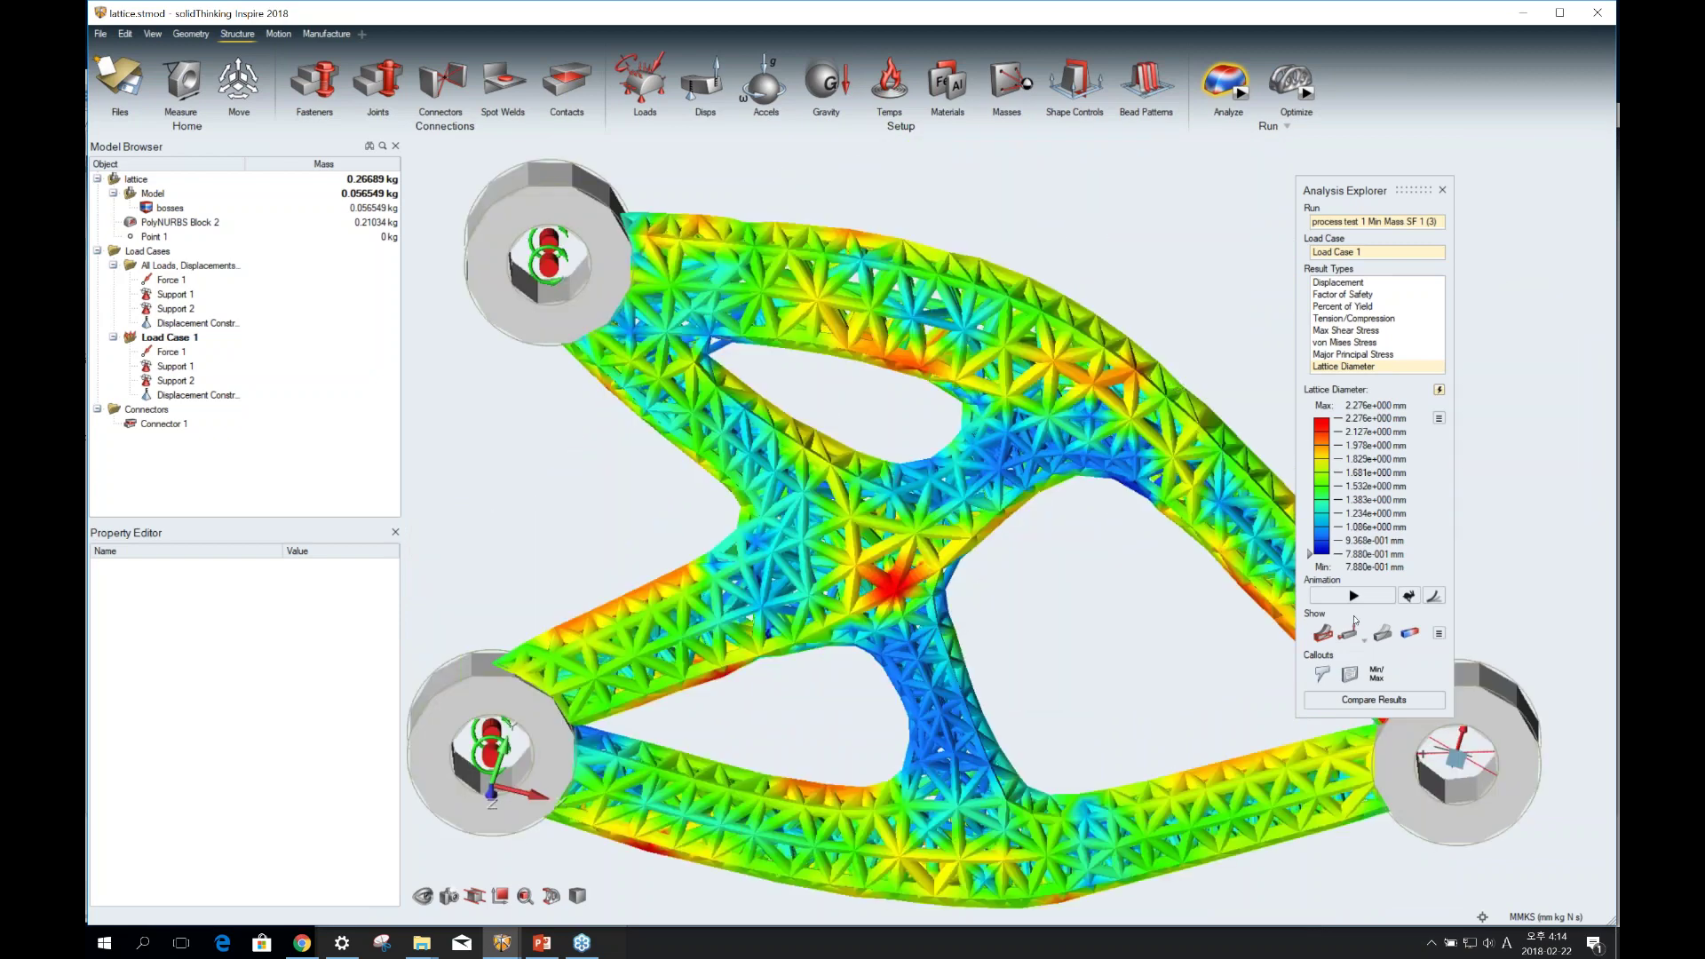
left_click(1353, 596)
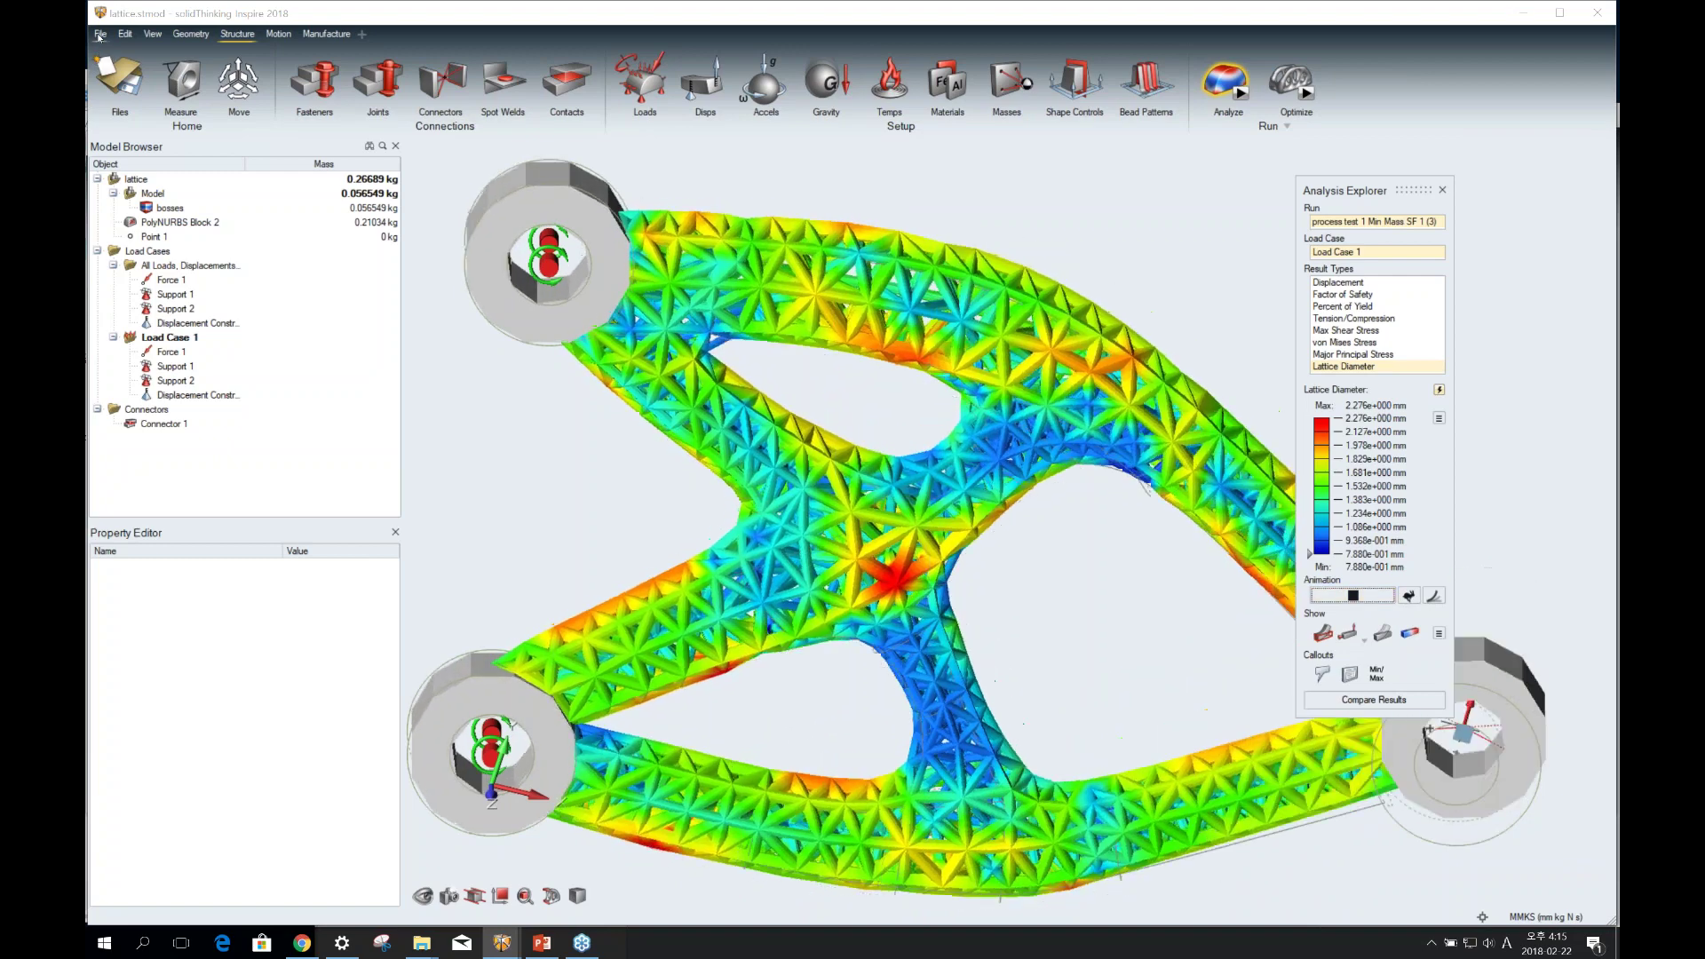
Choose STL (*.stl) as the format for saving a copy of the lattice model and cancel without saving.
left_click(99, 35)
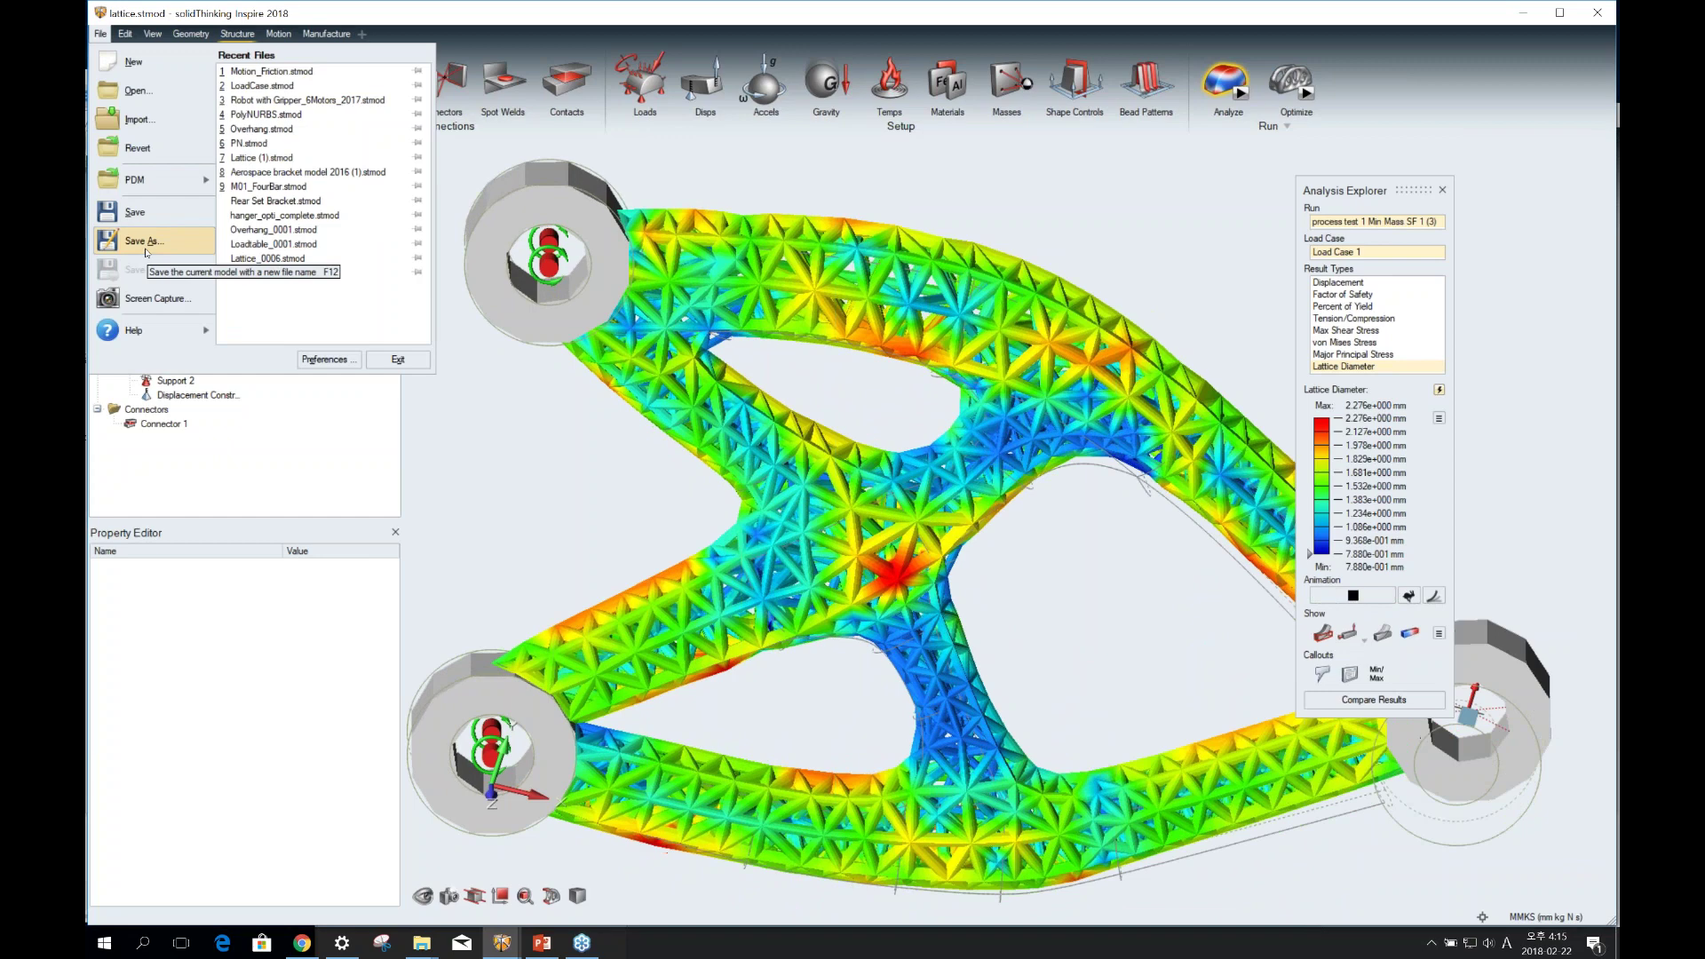
left_click(147, 250)
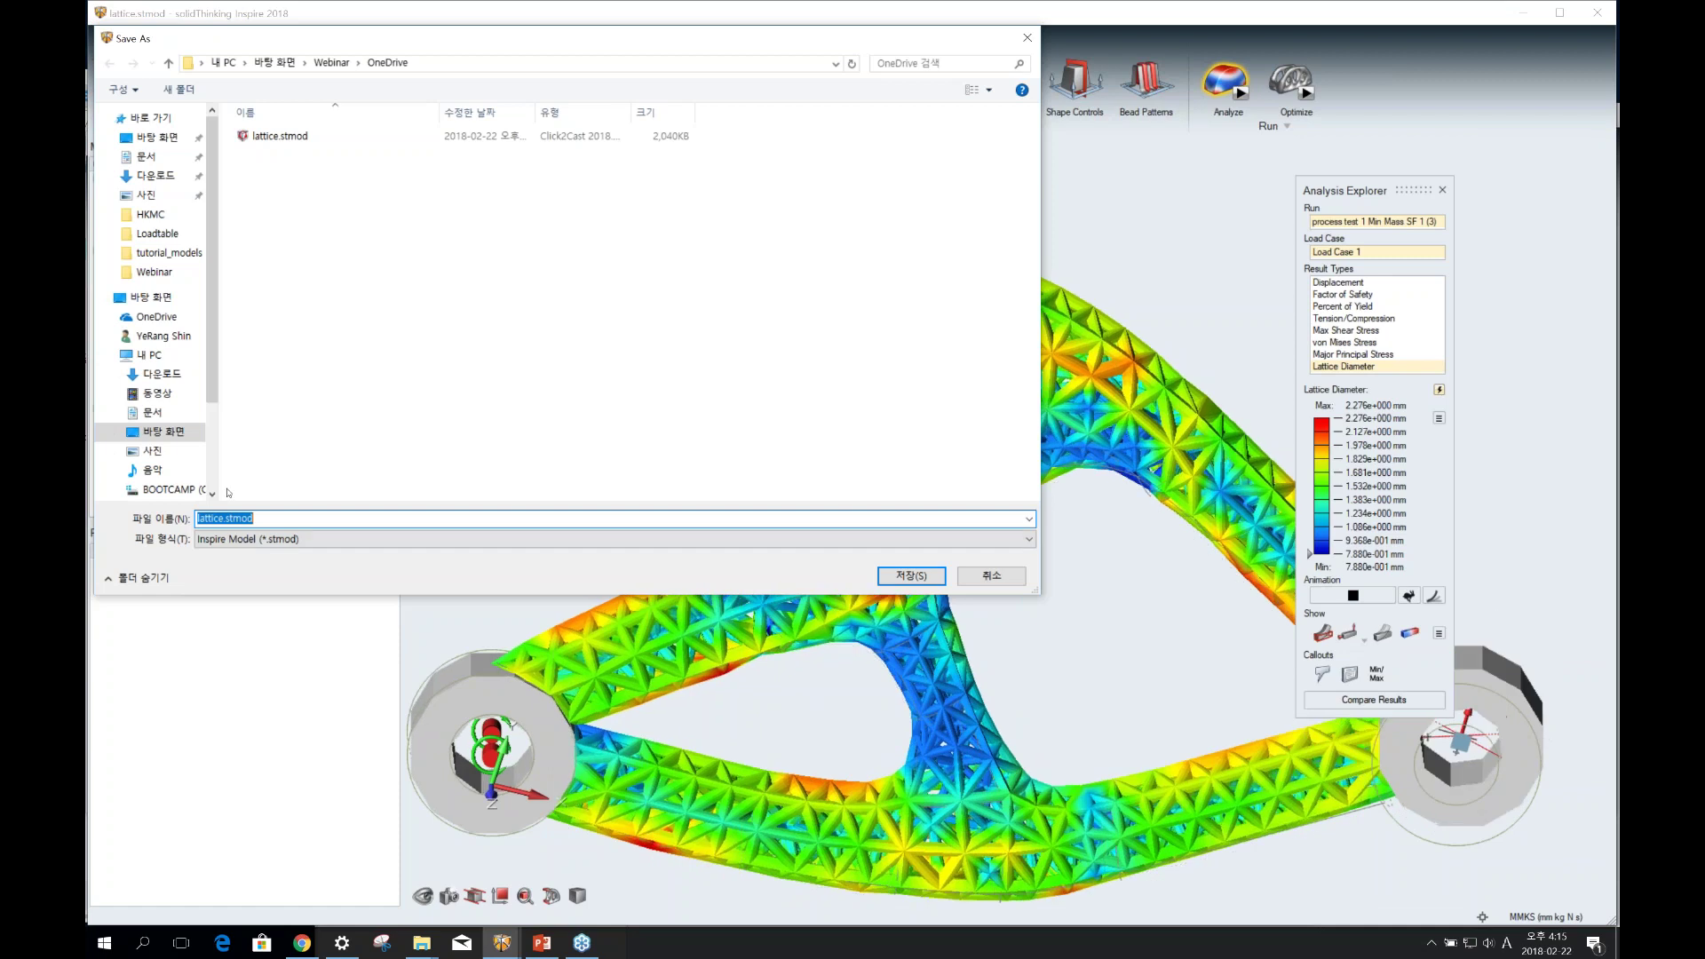
left_click(267, 538)
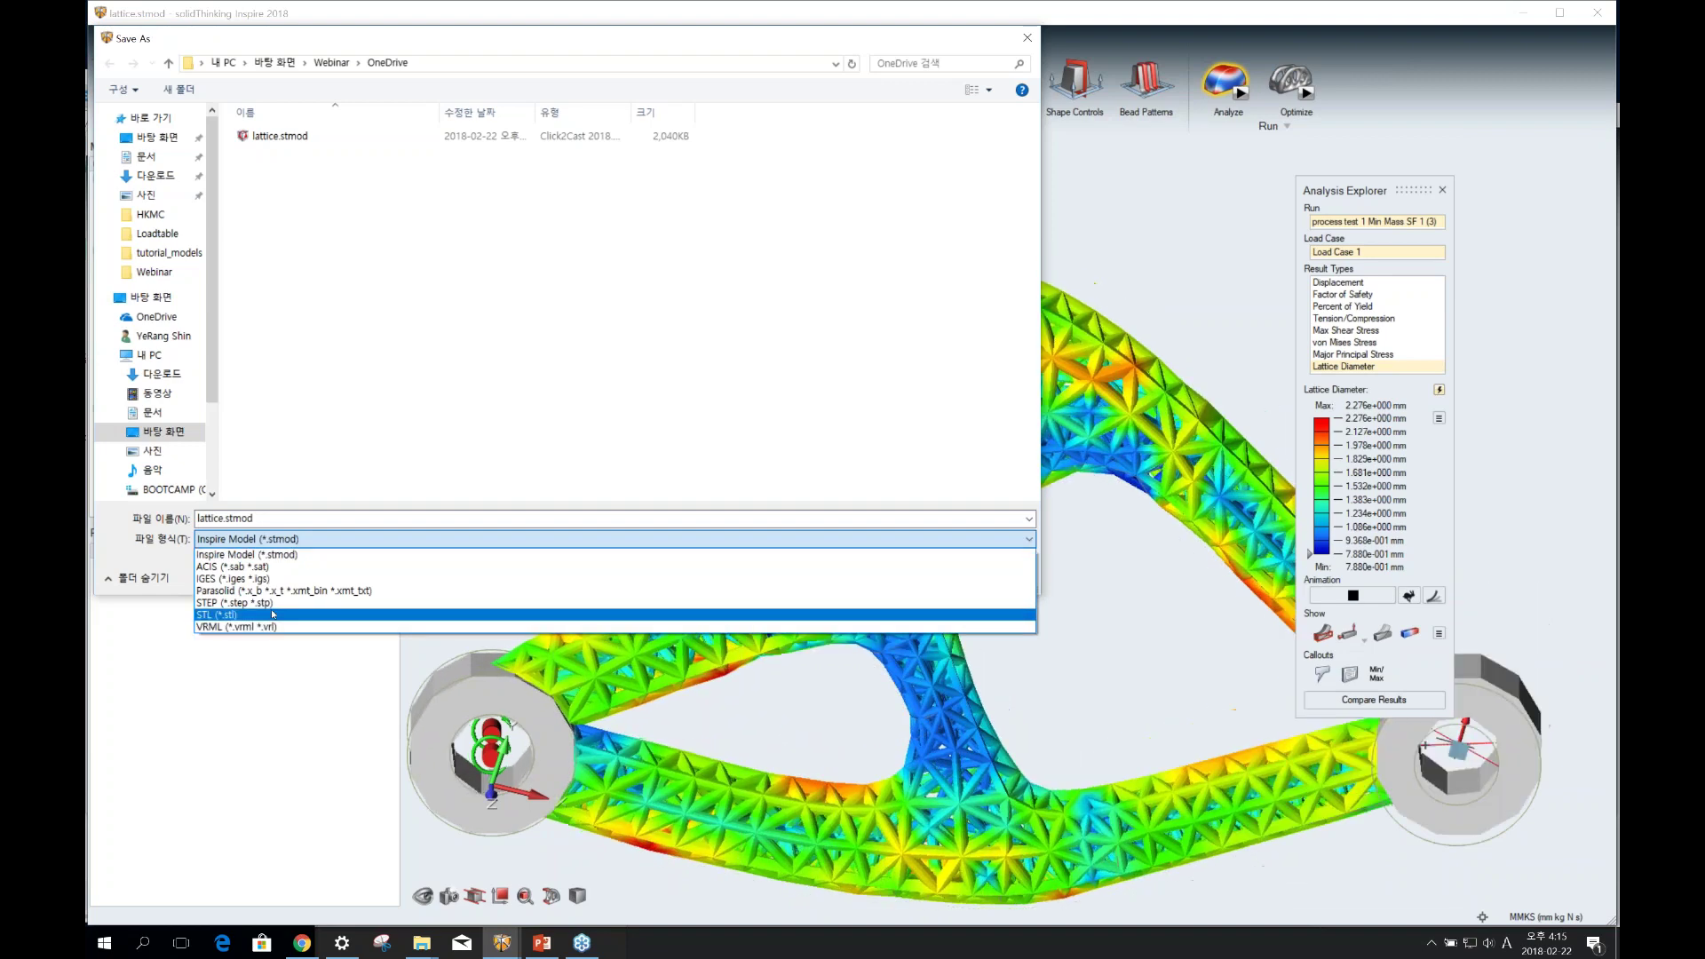
left_click(273, 613)
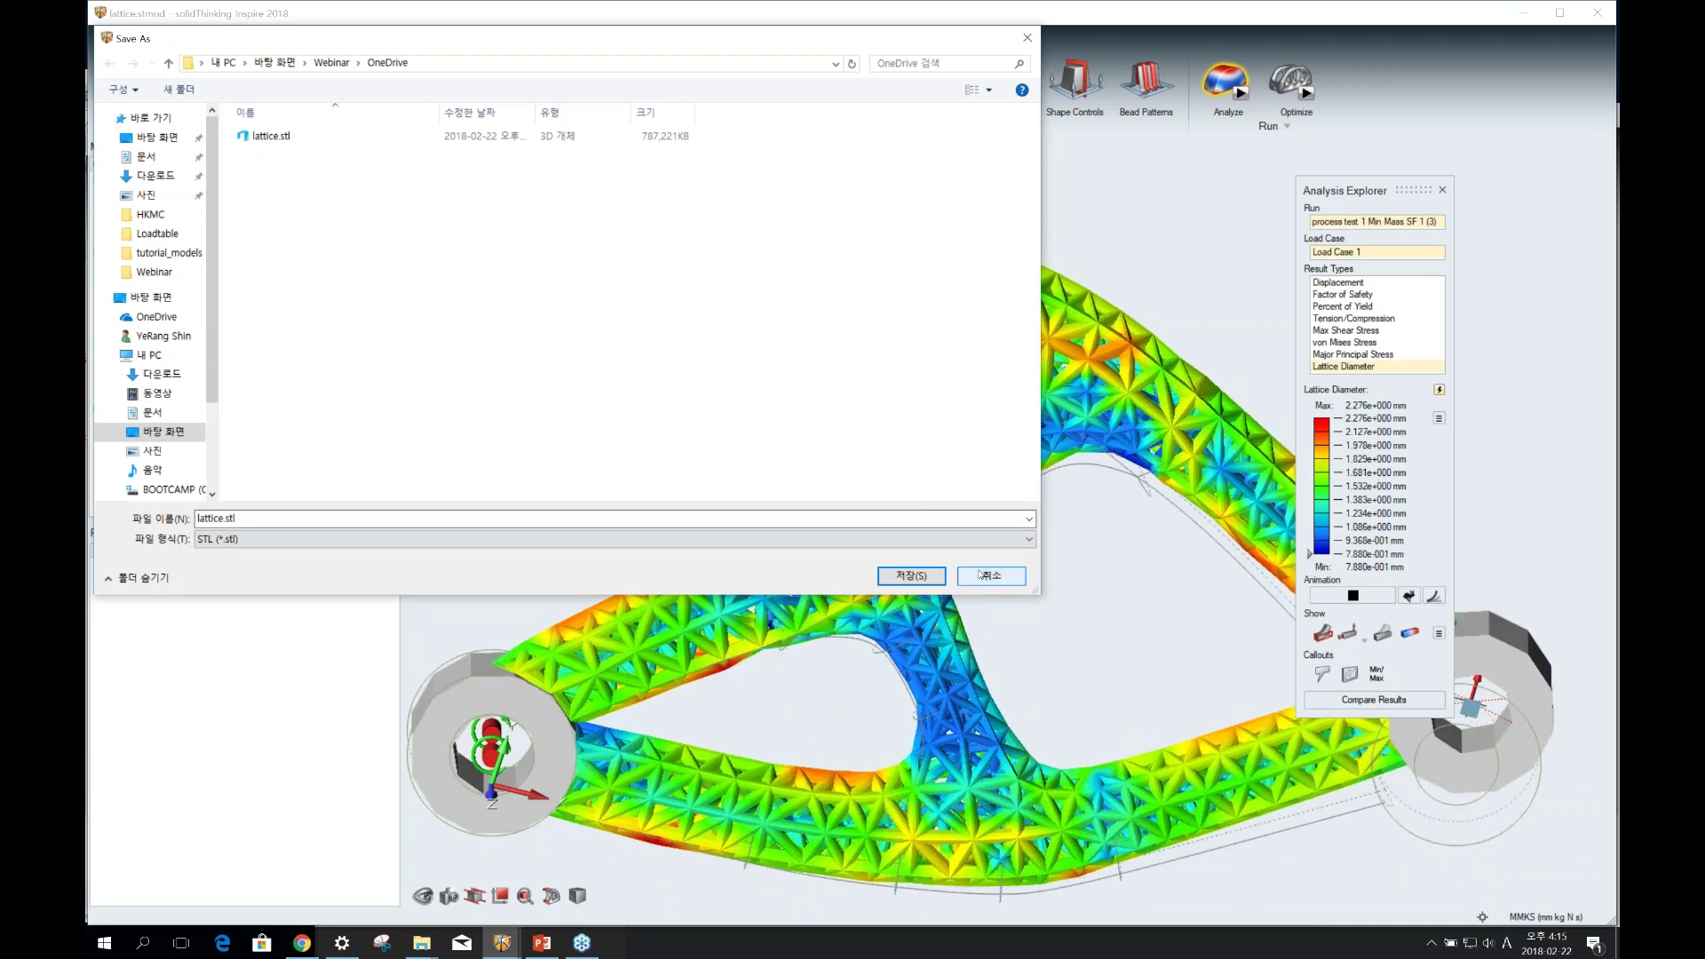
left_click(979, 575)
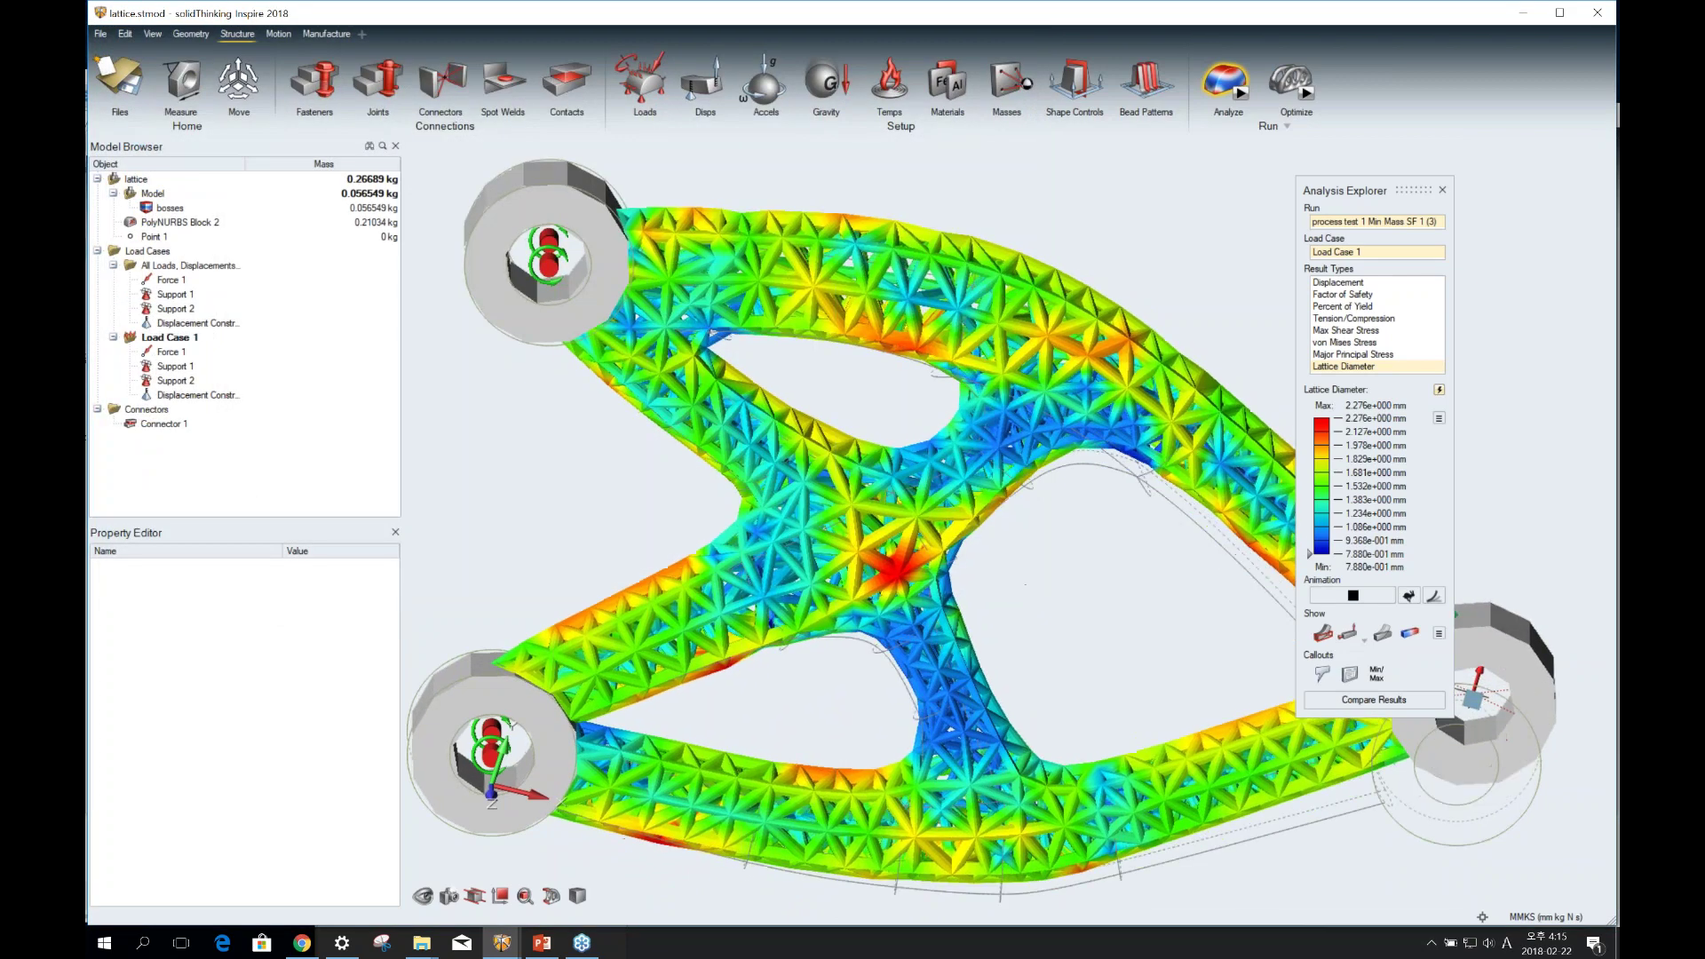
Switch to the What's New presentation in PowerPoint and start the slide show from the Overhang slide.
mouse_move(543, 945)
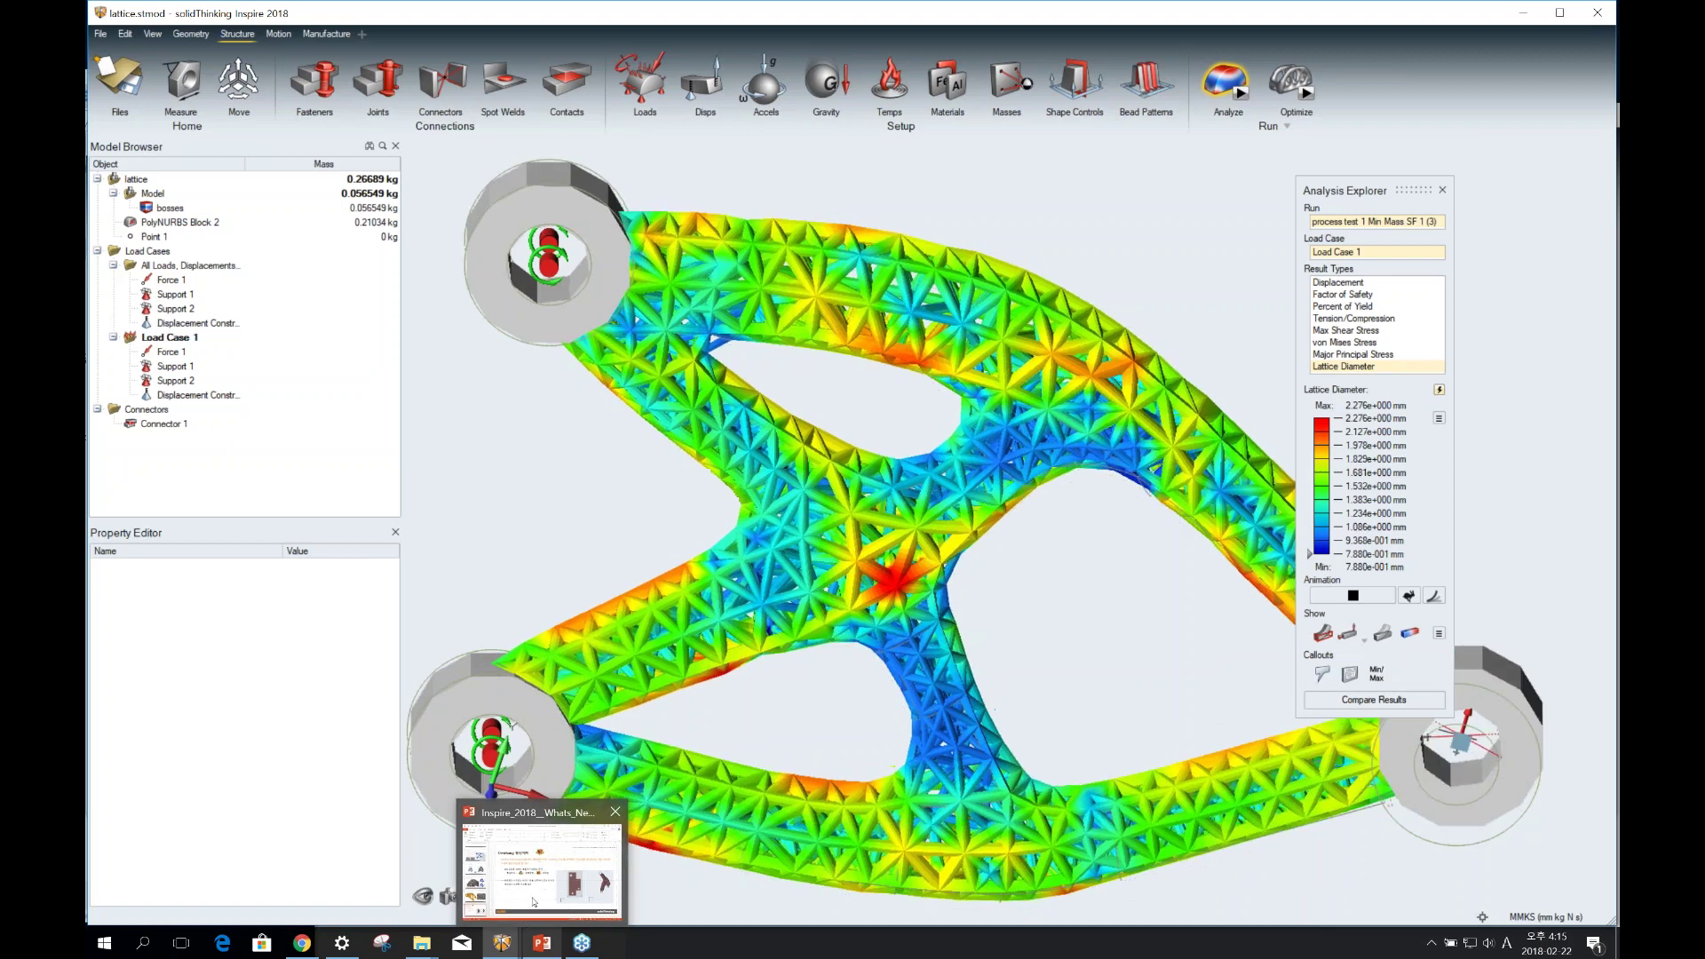
left_click(534, 902)
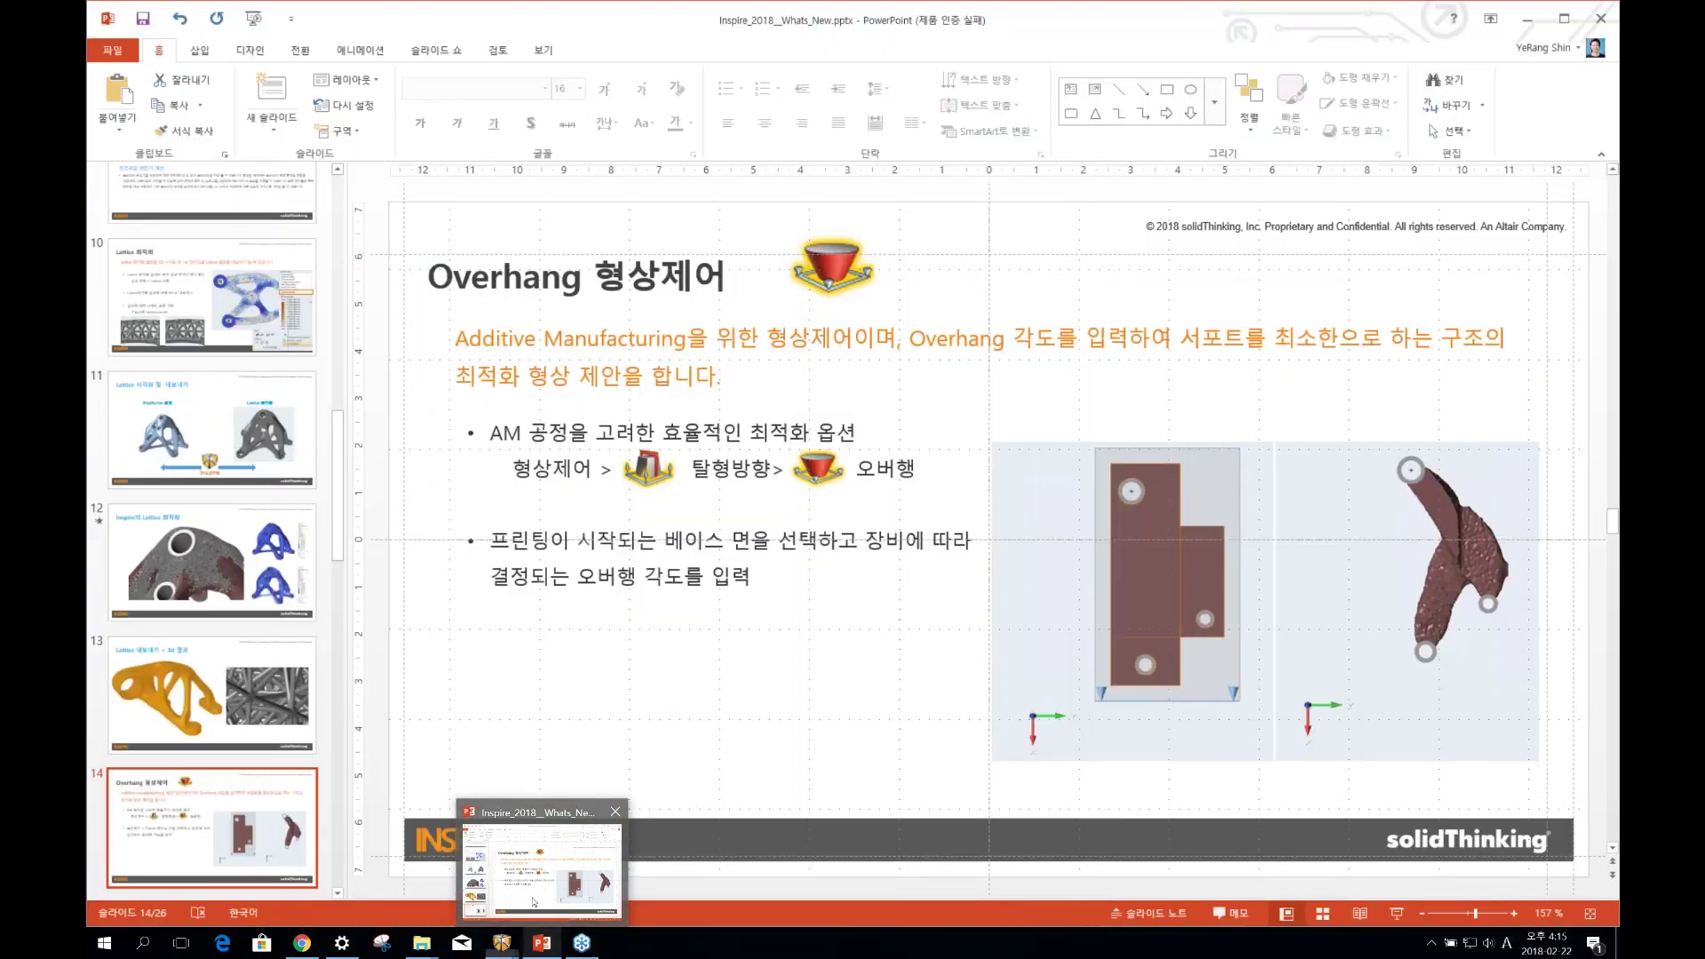
left_click(1394, 914)
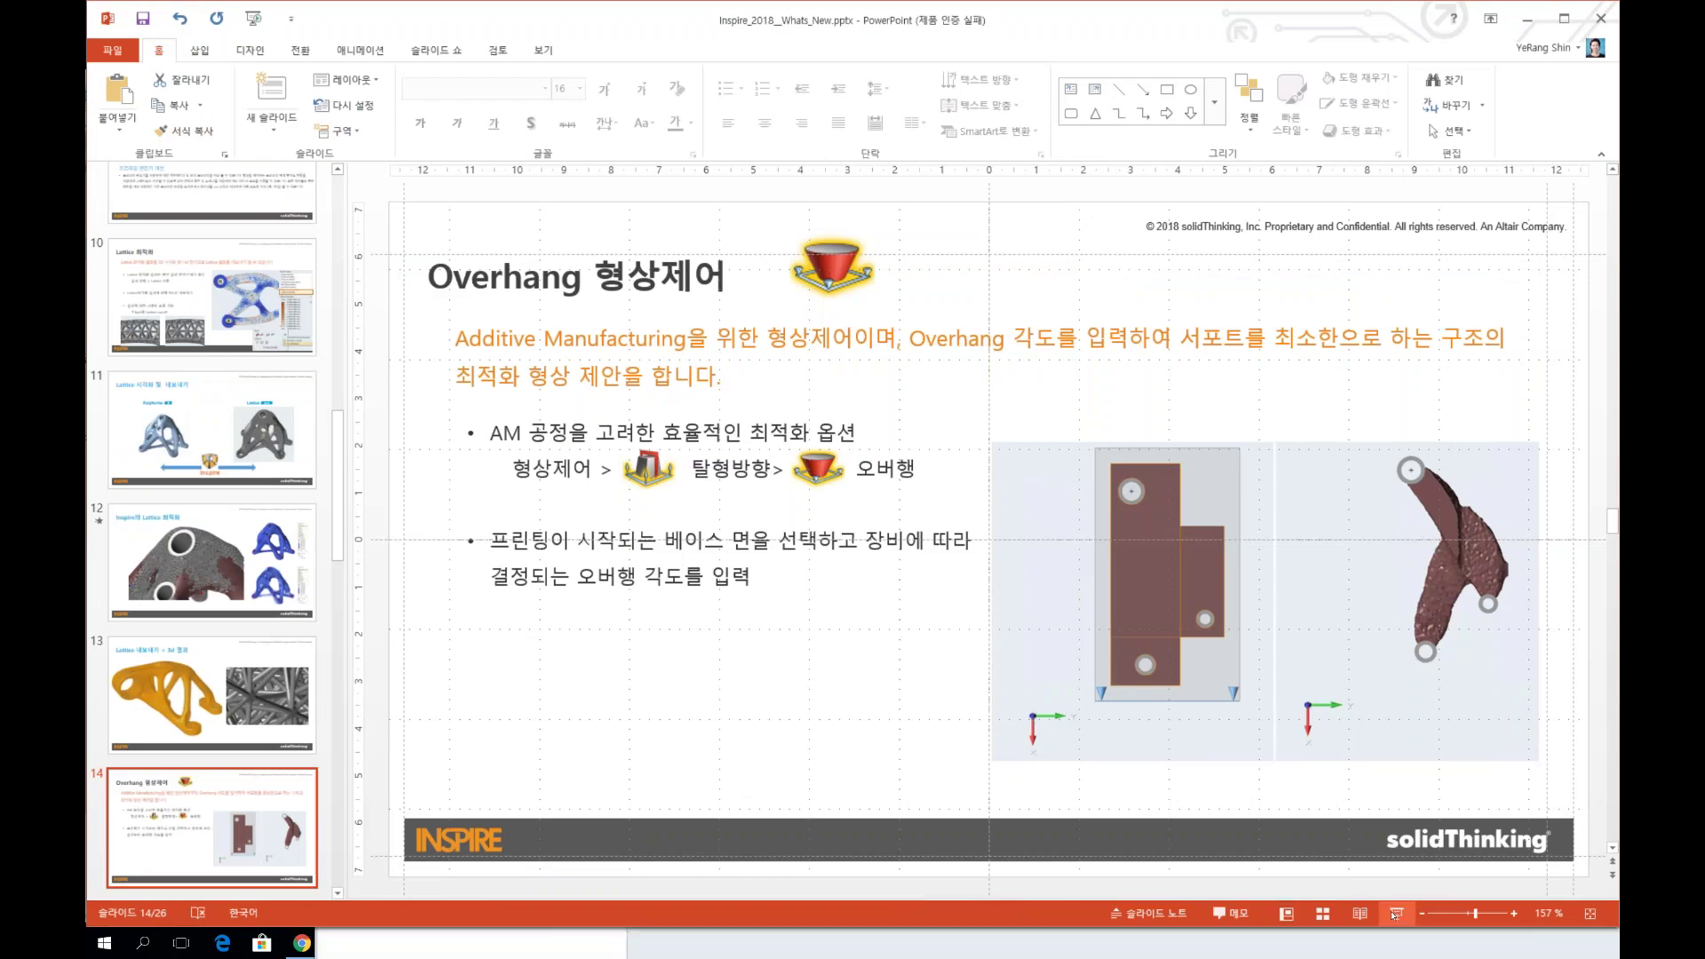
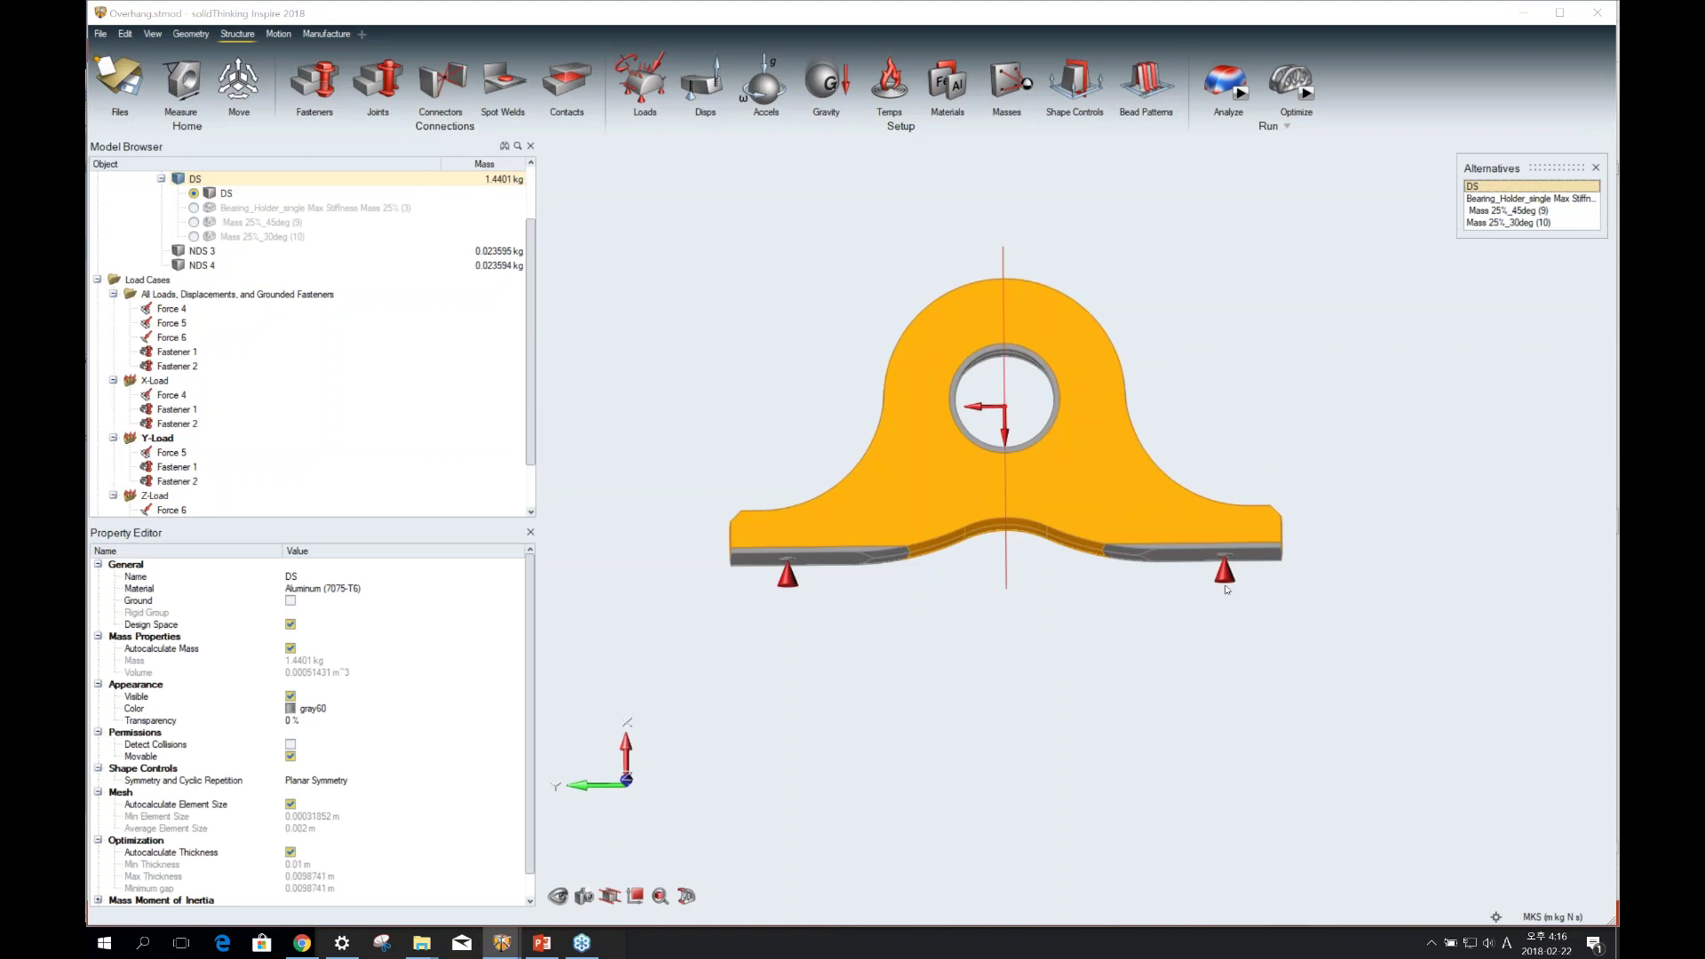
Review the bearing holder's grounded fasteners, its load cases and the planar symmetry shape control on the design space.
left_click(787, 575)
middle_click_drag(787, 355, 786, 313)
right_click_drag(787, 313, 613, 371)
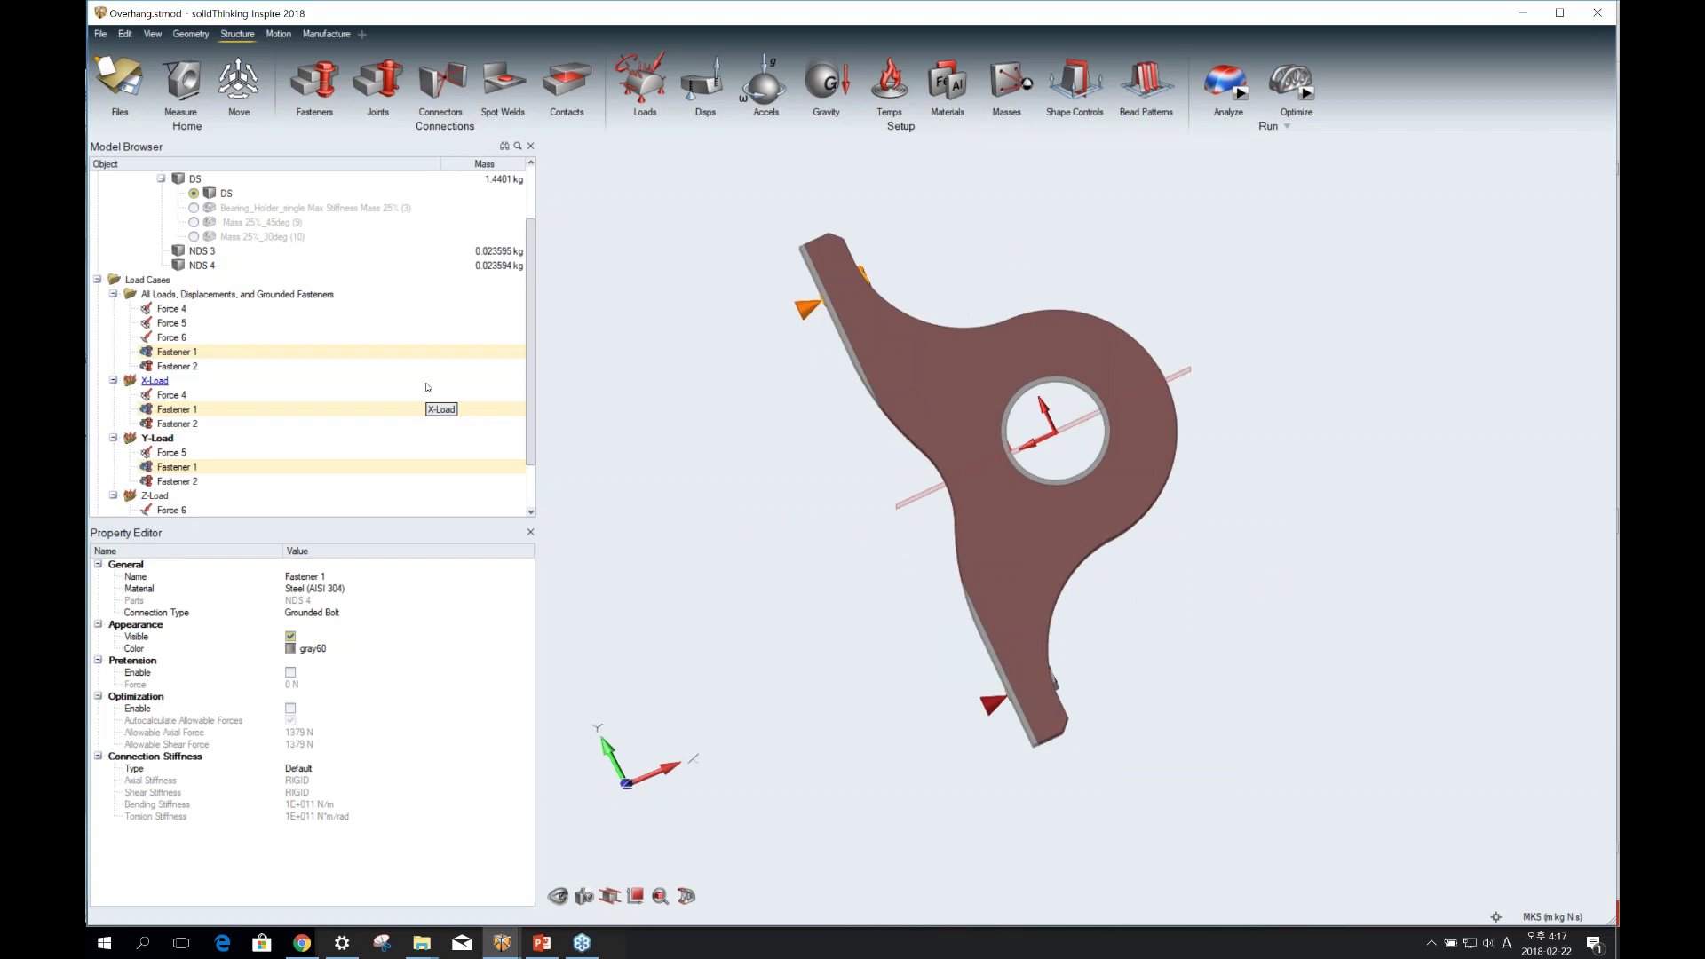
scroll(186, 369, "down", 2)
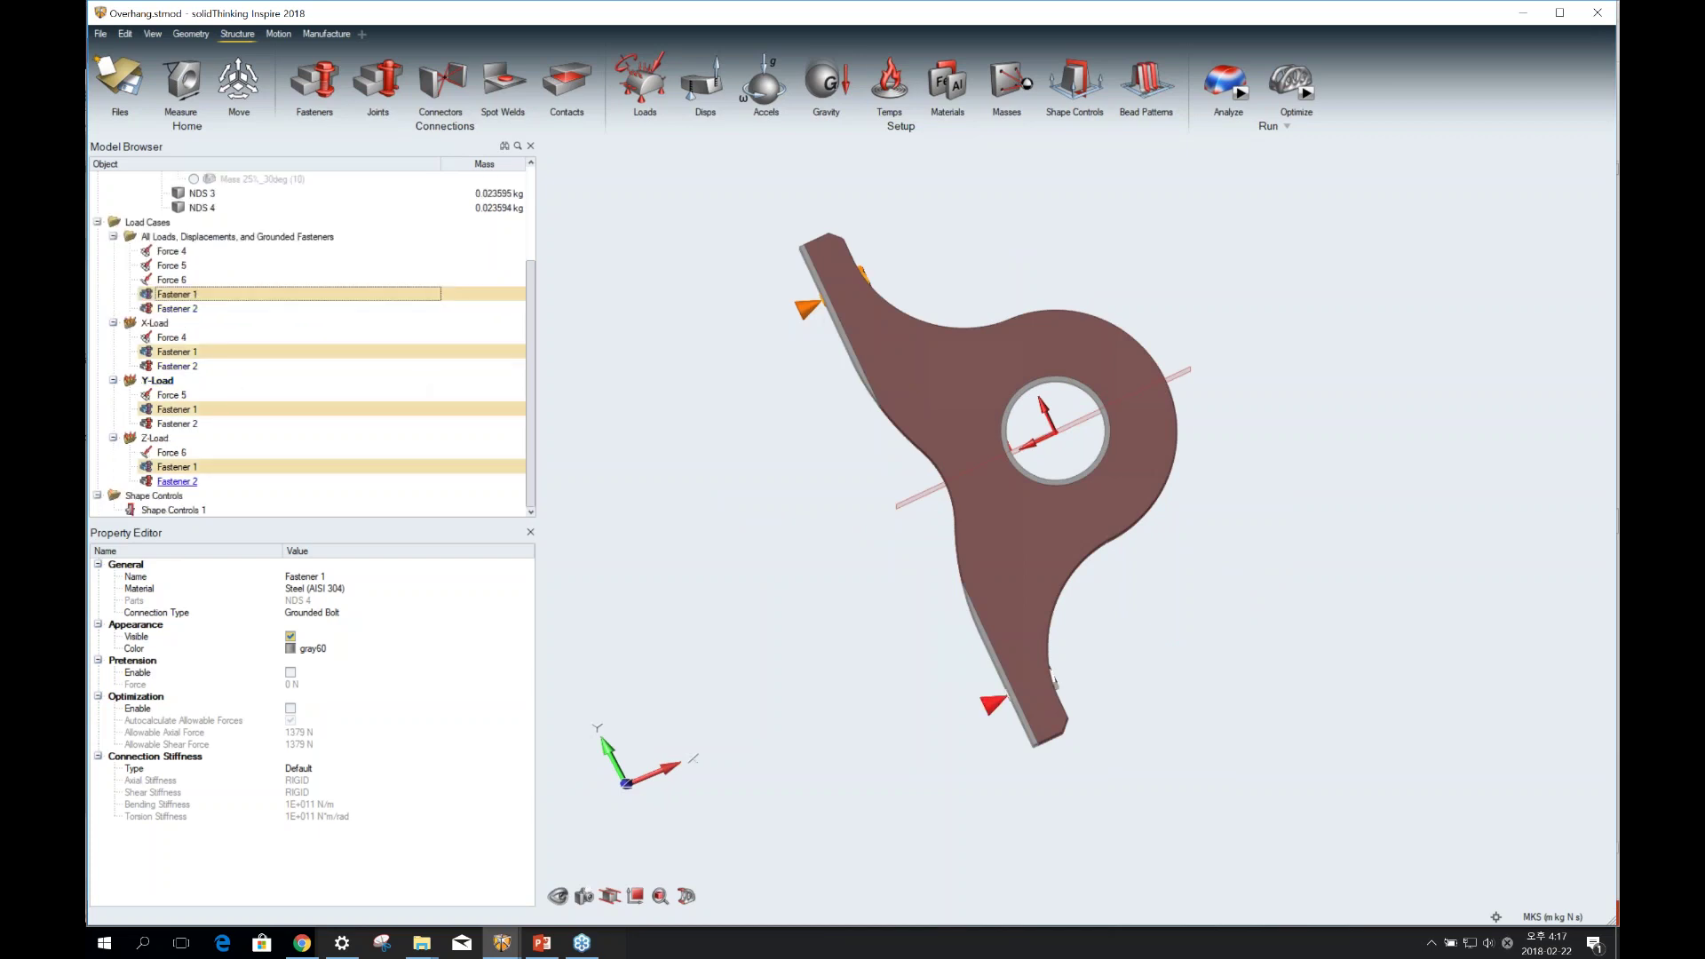
left_click(648, 407)
middle_click_drag(1021, 222, 1119, 309)
left_click(1121, 309)
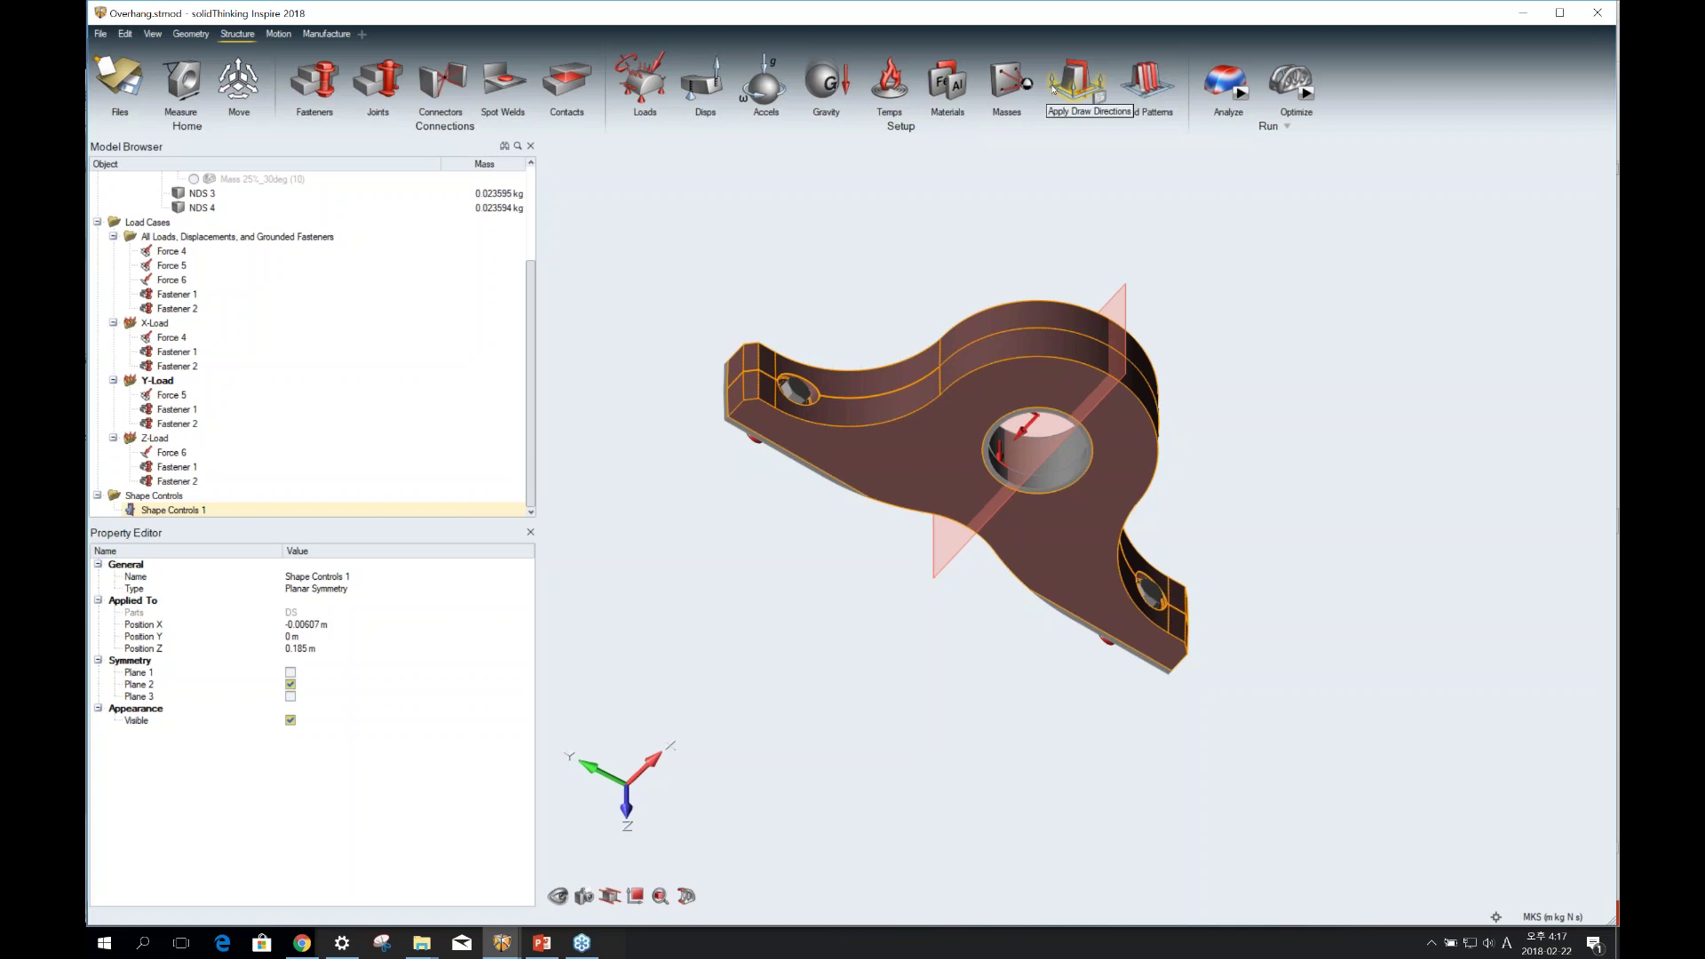
Apply an Overhang shape control with a 45 deg angle to the bearing holder's design space.
left_click(1052, 87)
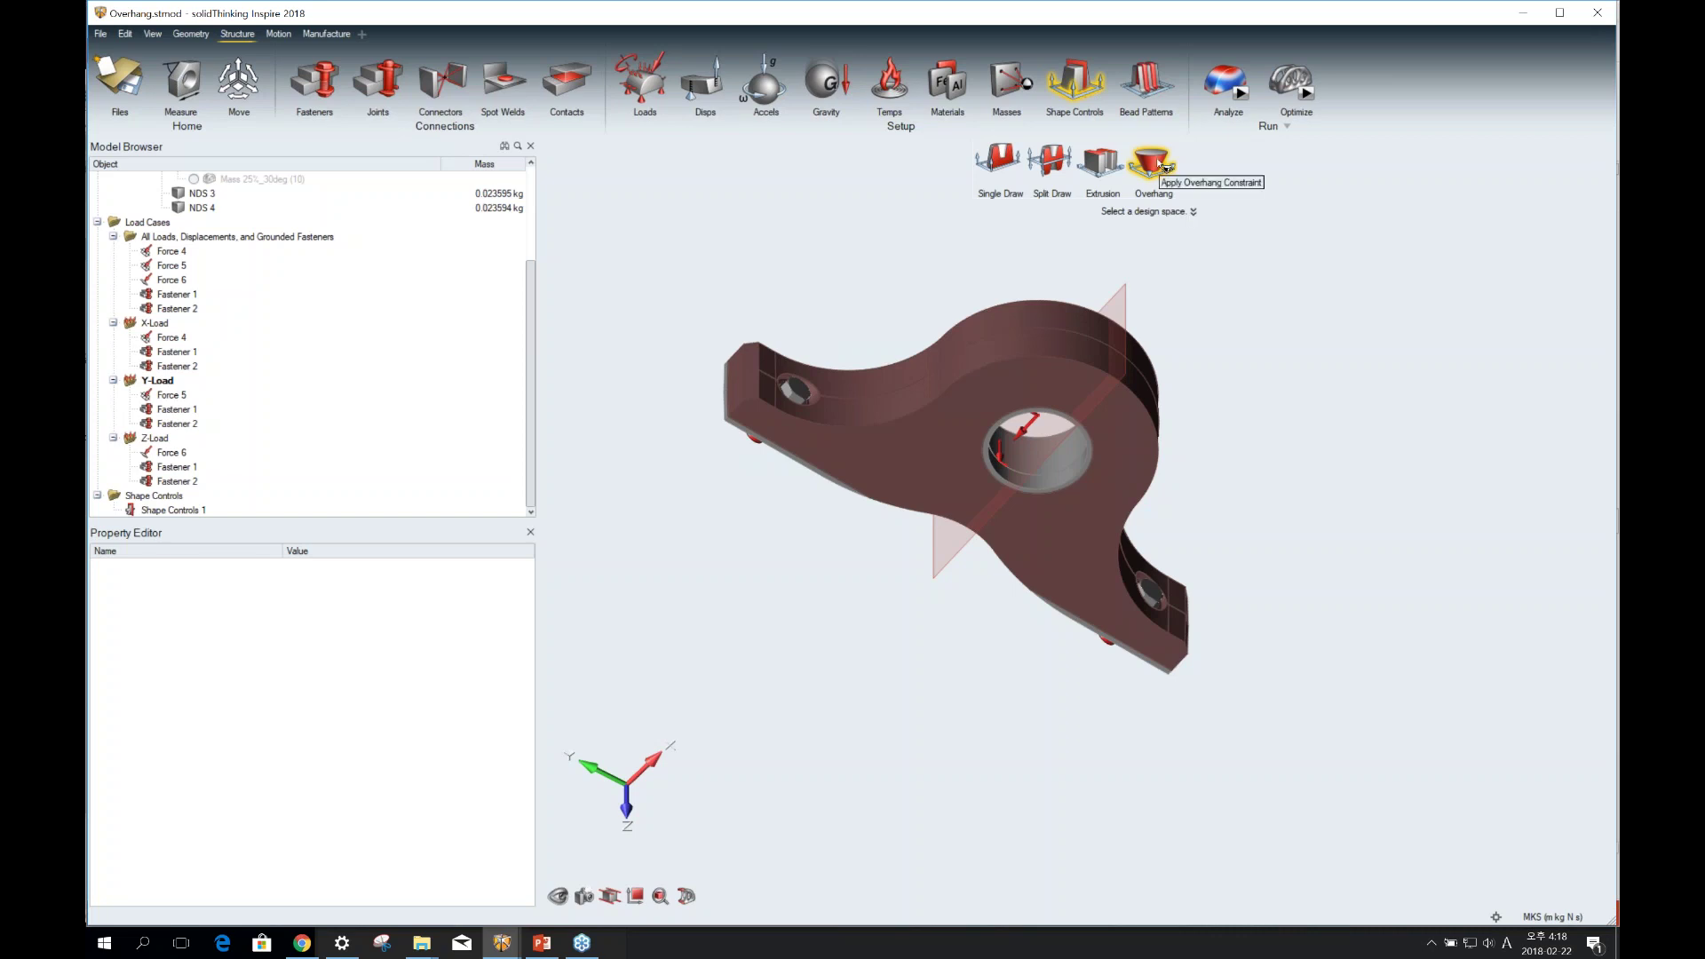
middle_click_drag(1251, 266, 1428, 356)
right_click_drag(1428, 356, 1388, 383)
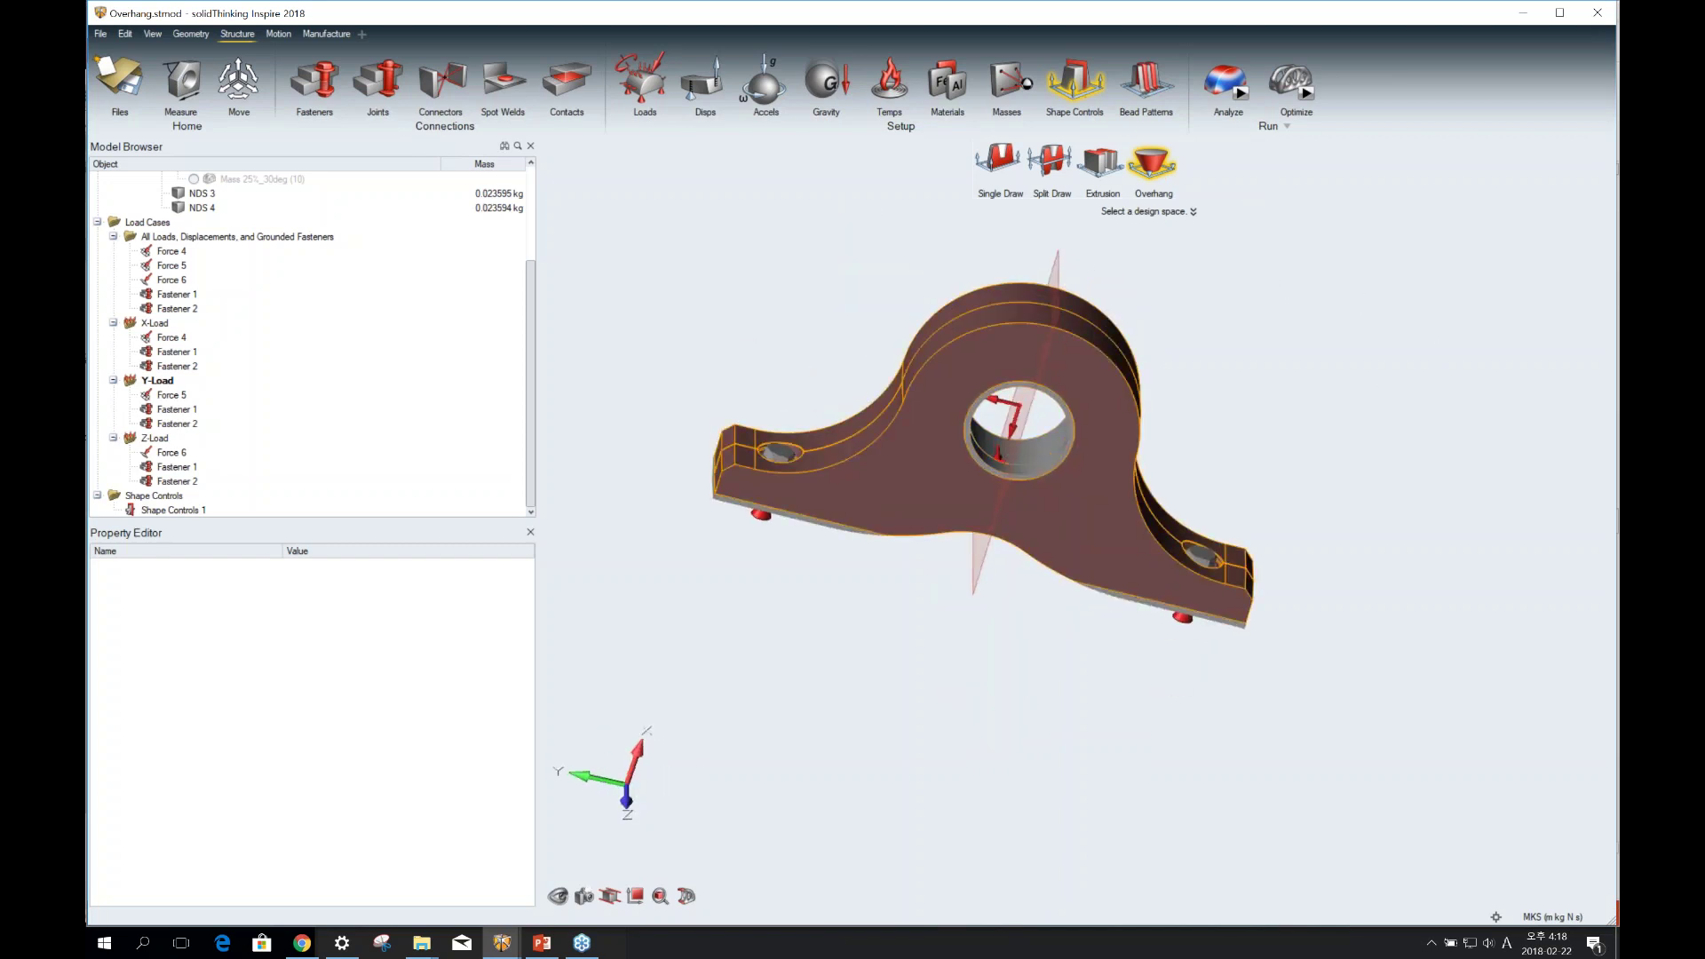
left_click(1048, 484)
Set the bounding-box face beneath the bracket's feet as the face normal to the print direction and finish the overhang control.
middle_click_drag(1331, 237, 1182, 578)
right_click_drag(1182, 578, 906, 553)
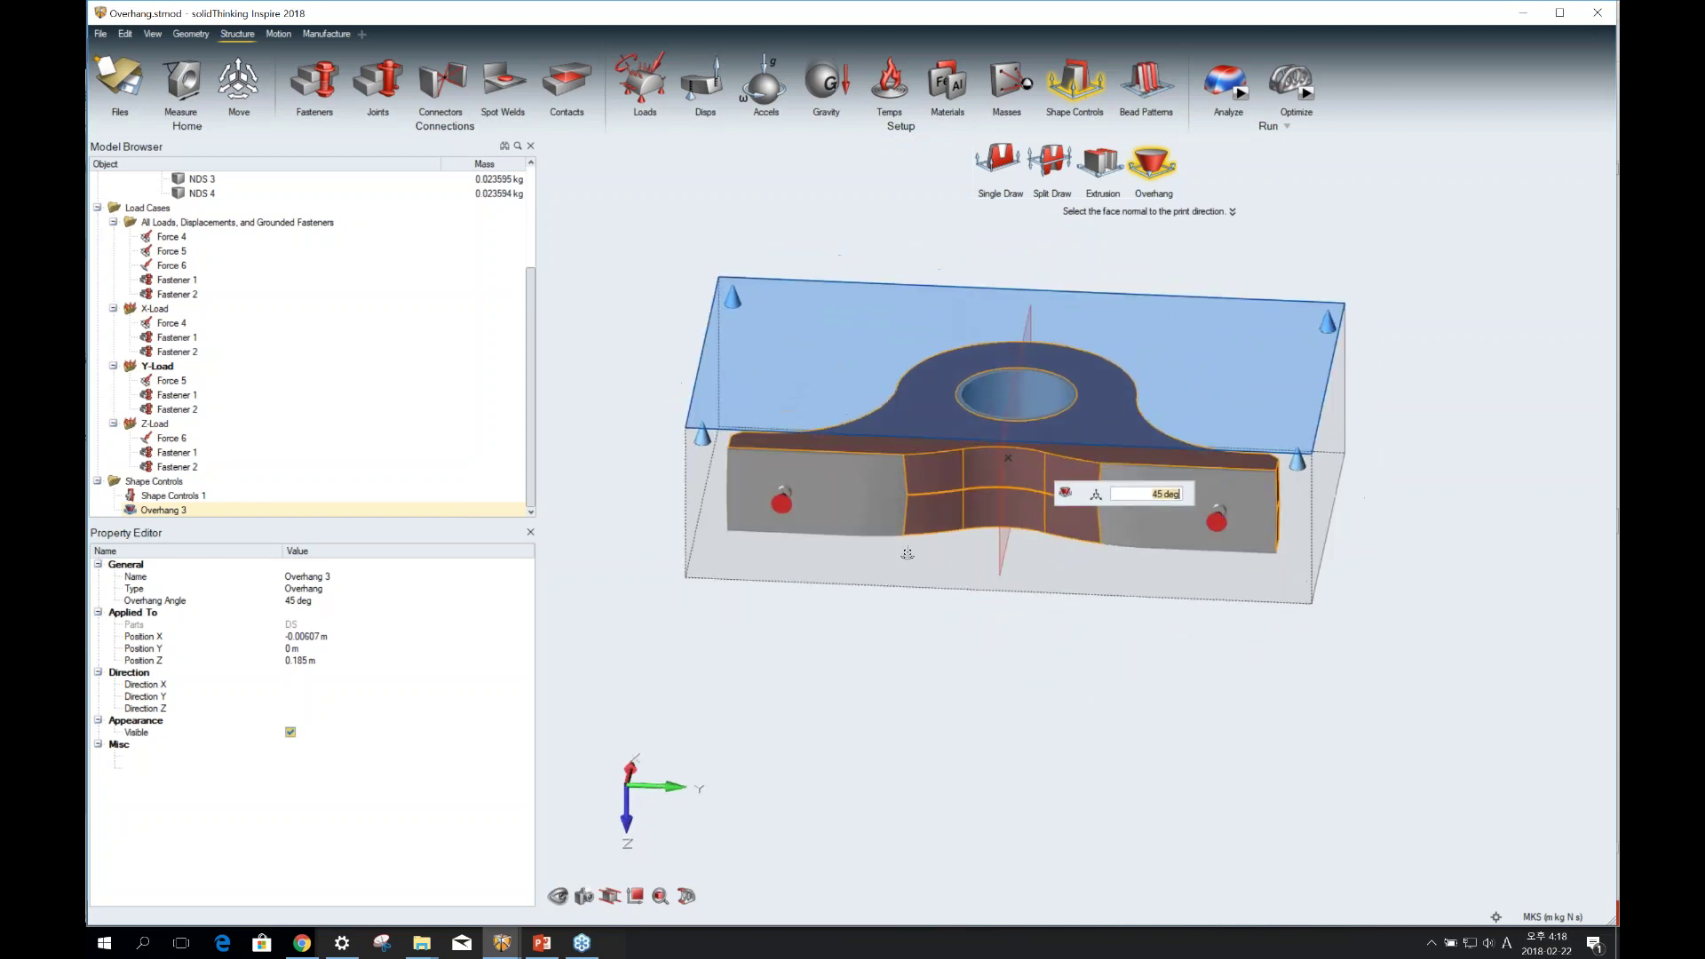
middle_click_drag(907, 554, 892, 555)
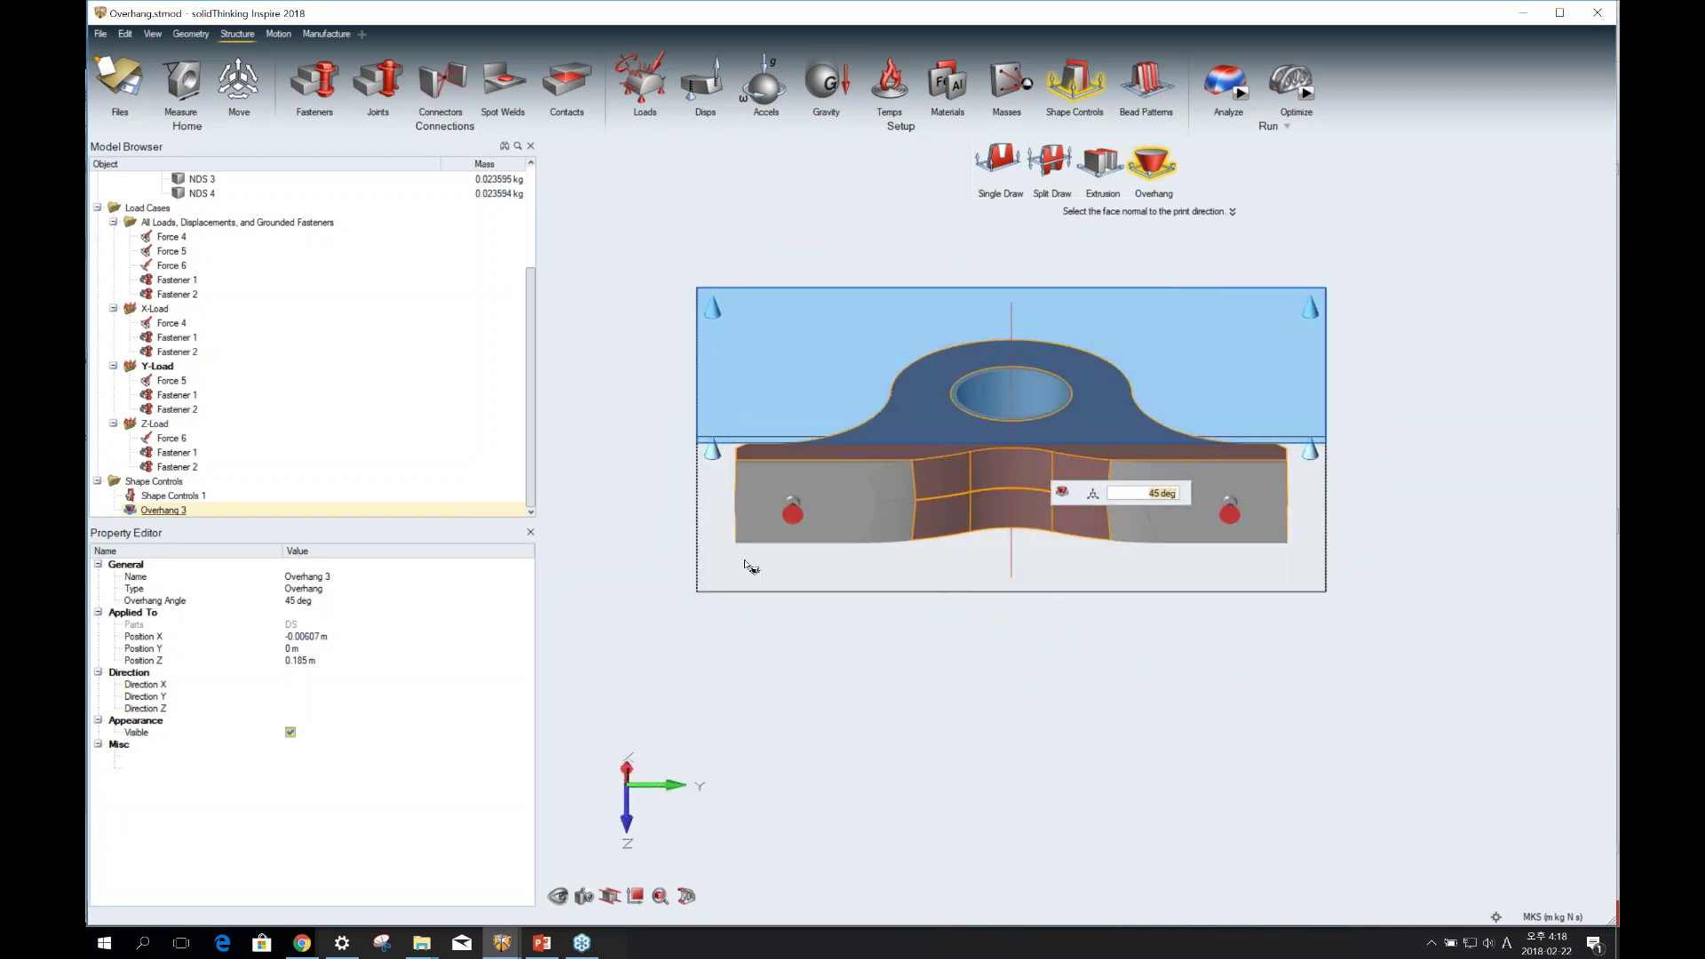
middle_click_drag(1367, 373, 1399, 514)
right_click_drag(1399, 515, 1334, 509)
middle_click_drag(1334, 509, 1435, 514)
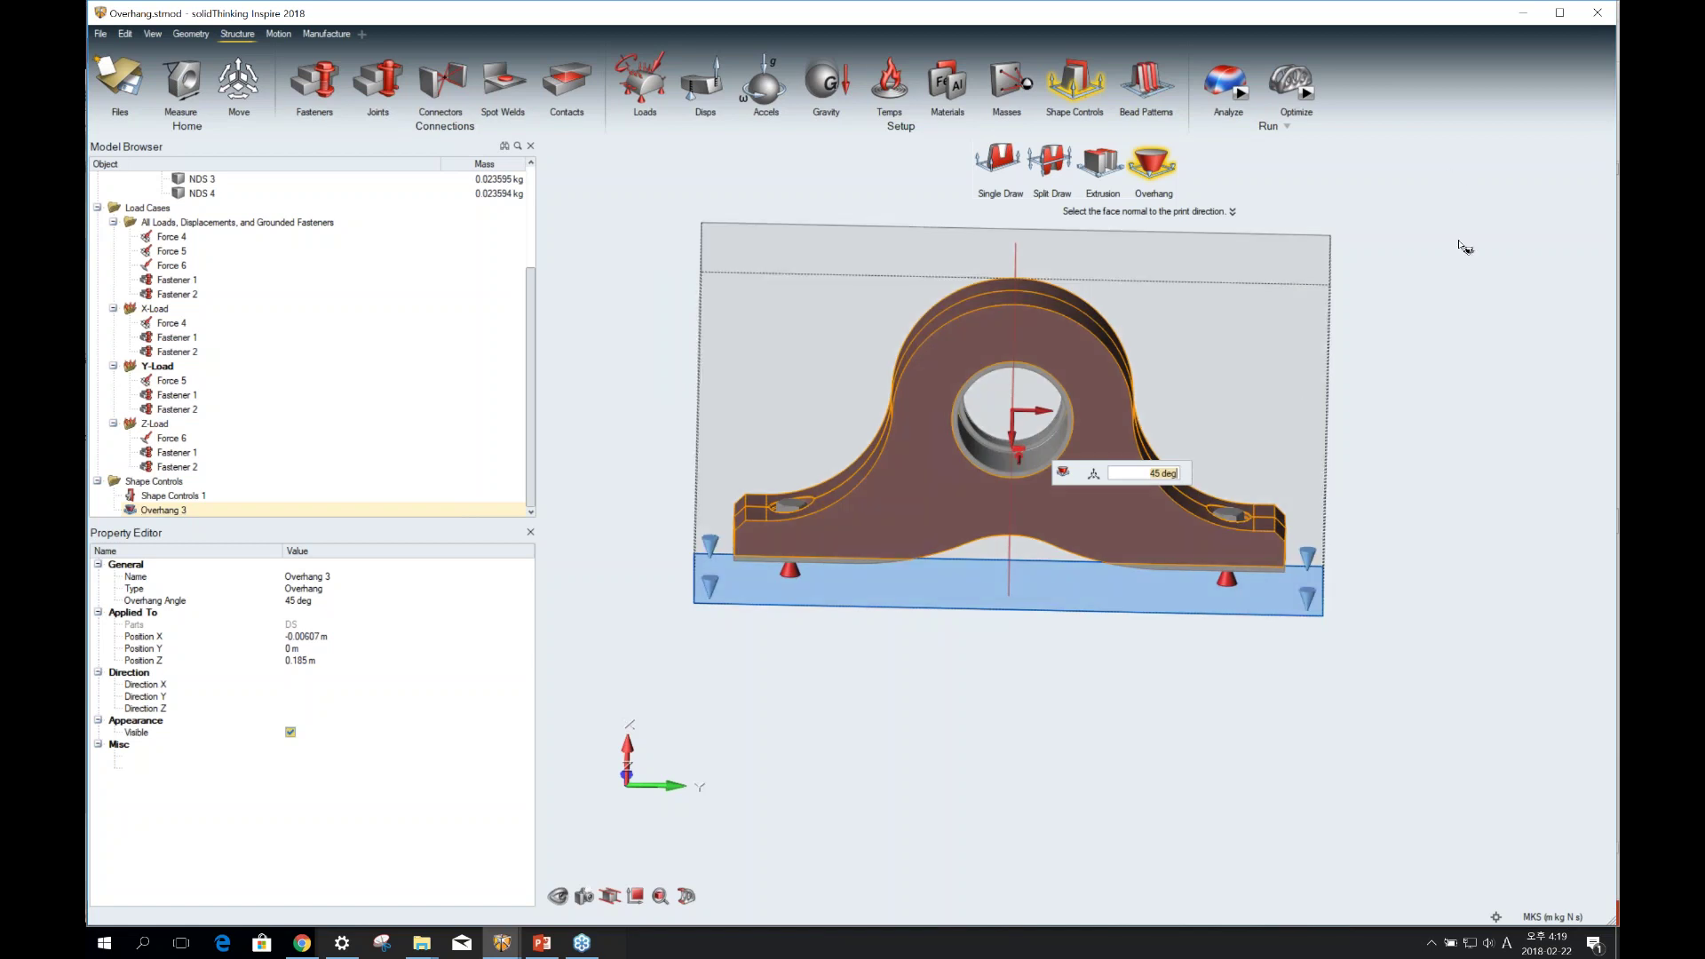
left_click(1461, 251)
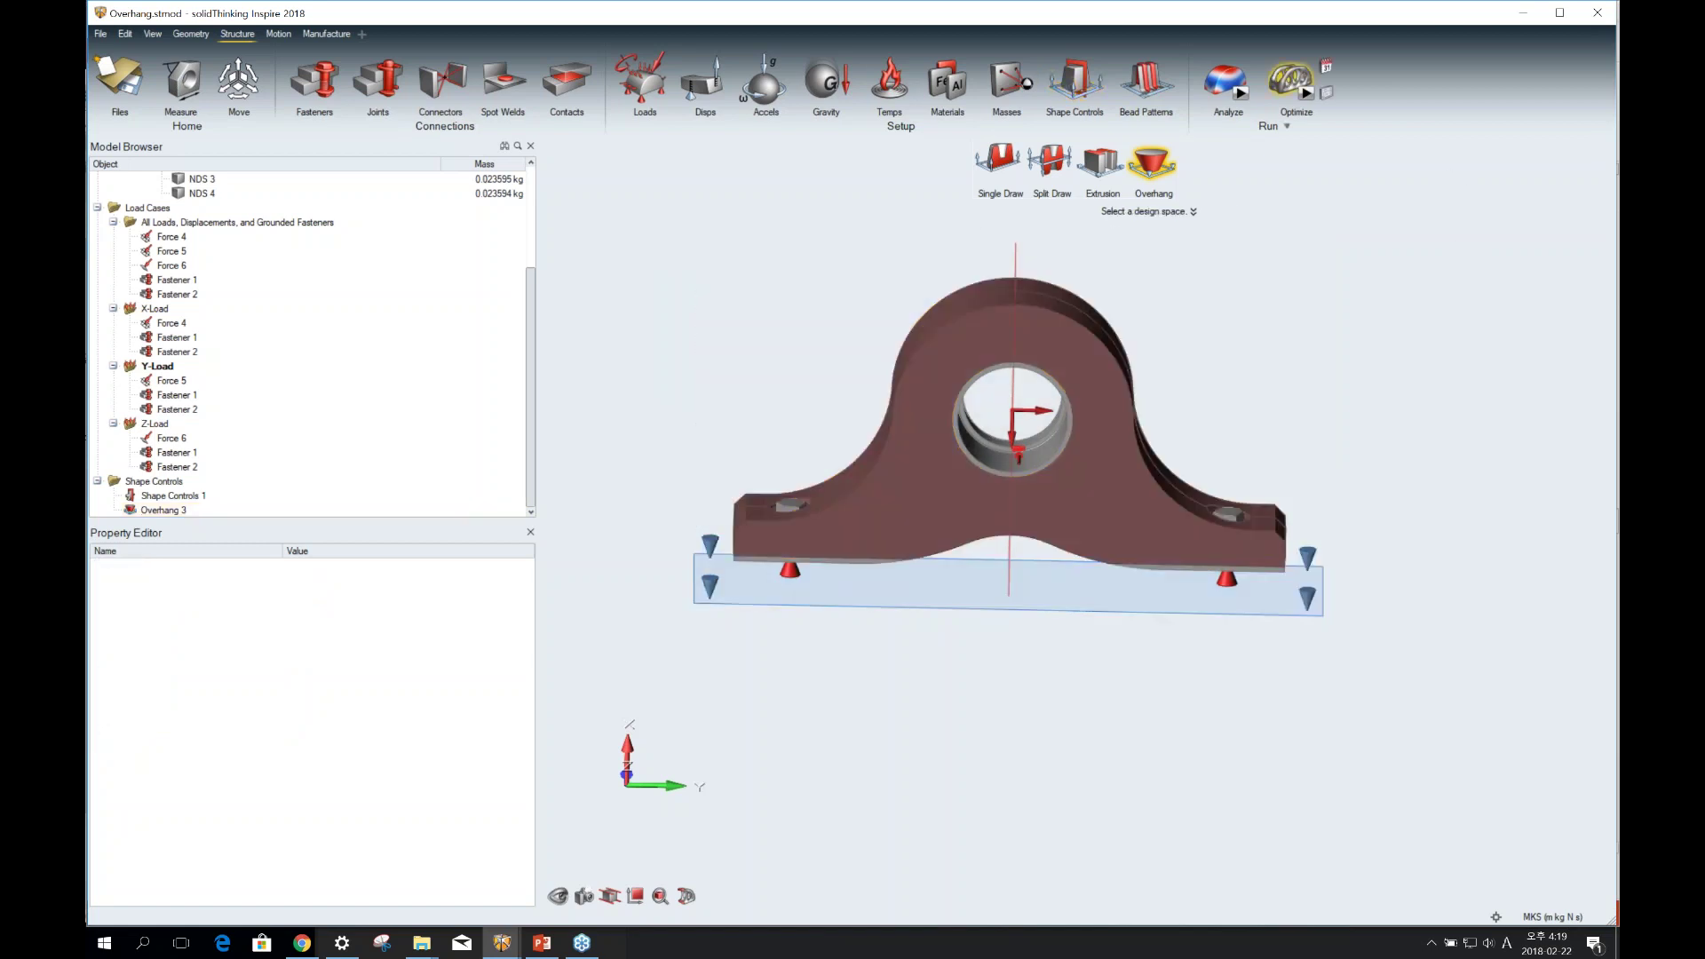
Open the optimization results and examine the shape of Bearing_Holder_single Max Stiffness Mass 25% (3) from several sides.
left_click(1288, 91)
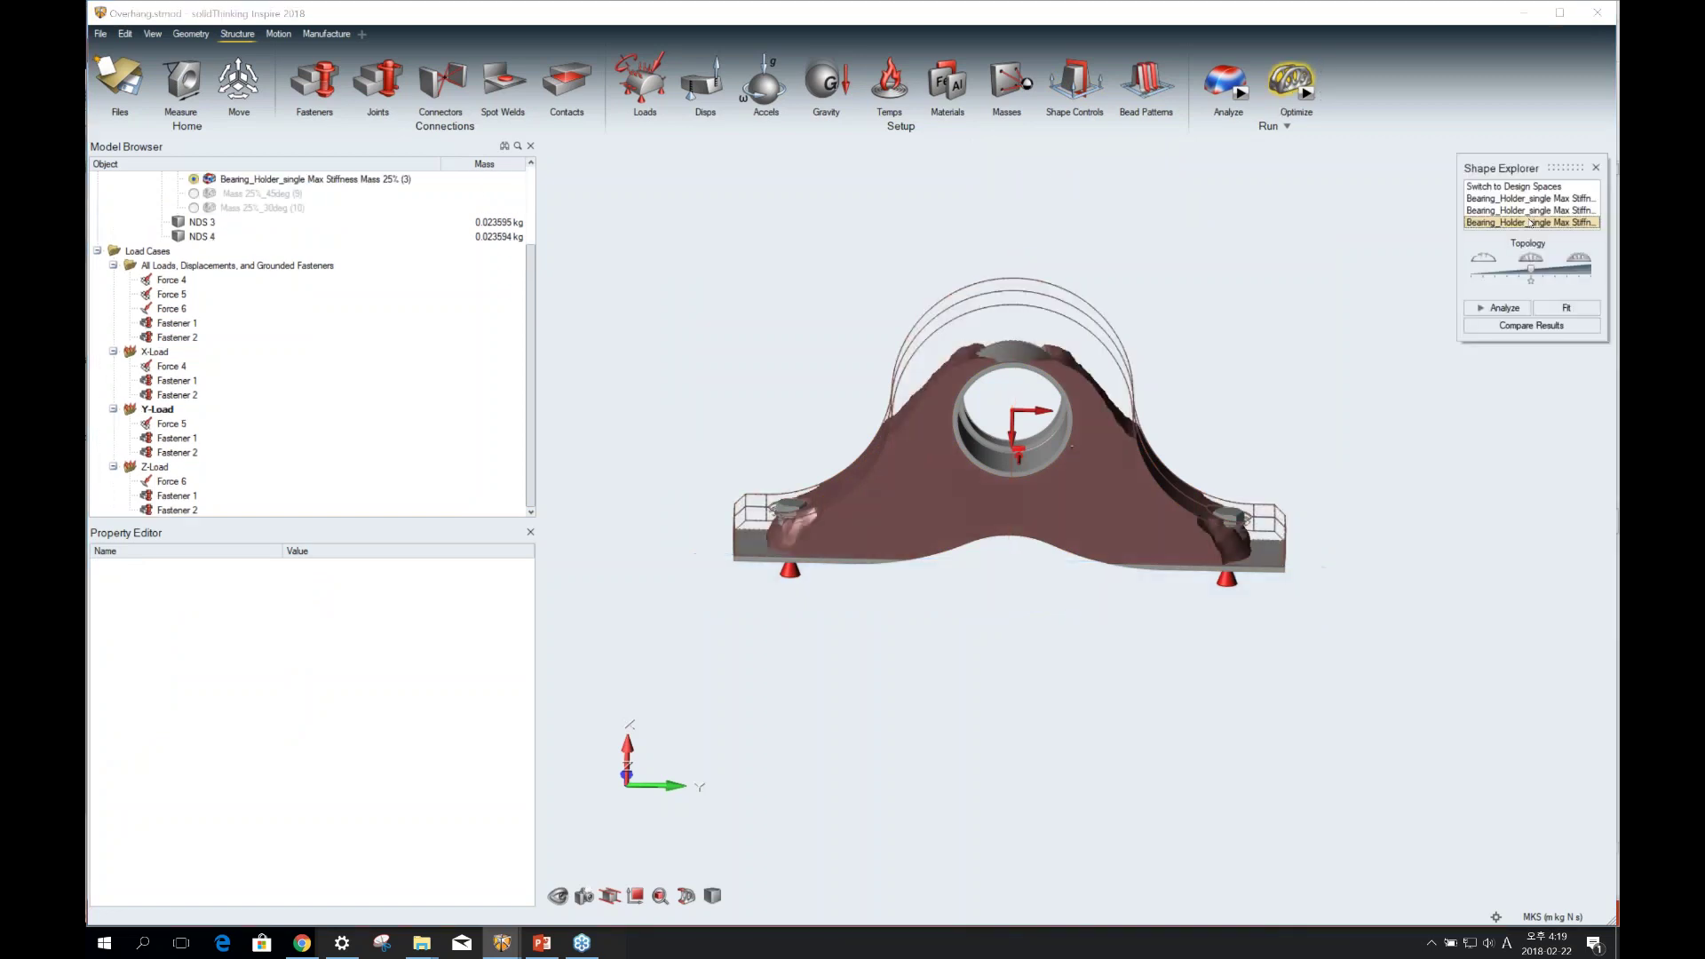
middle_click(1008, 457)
right_click_drag(1071, 446, 950, 412)
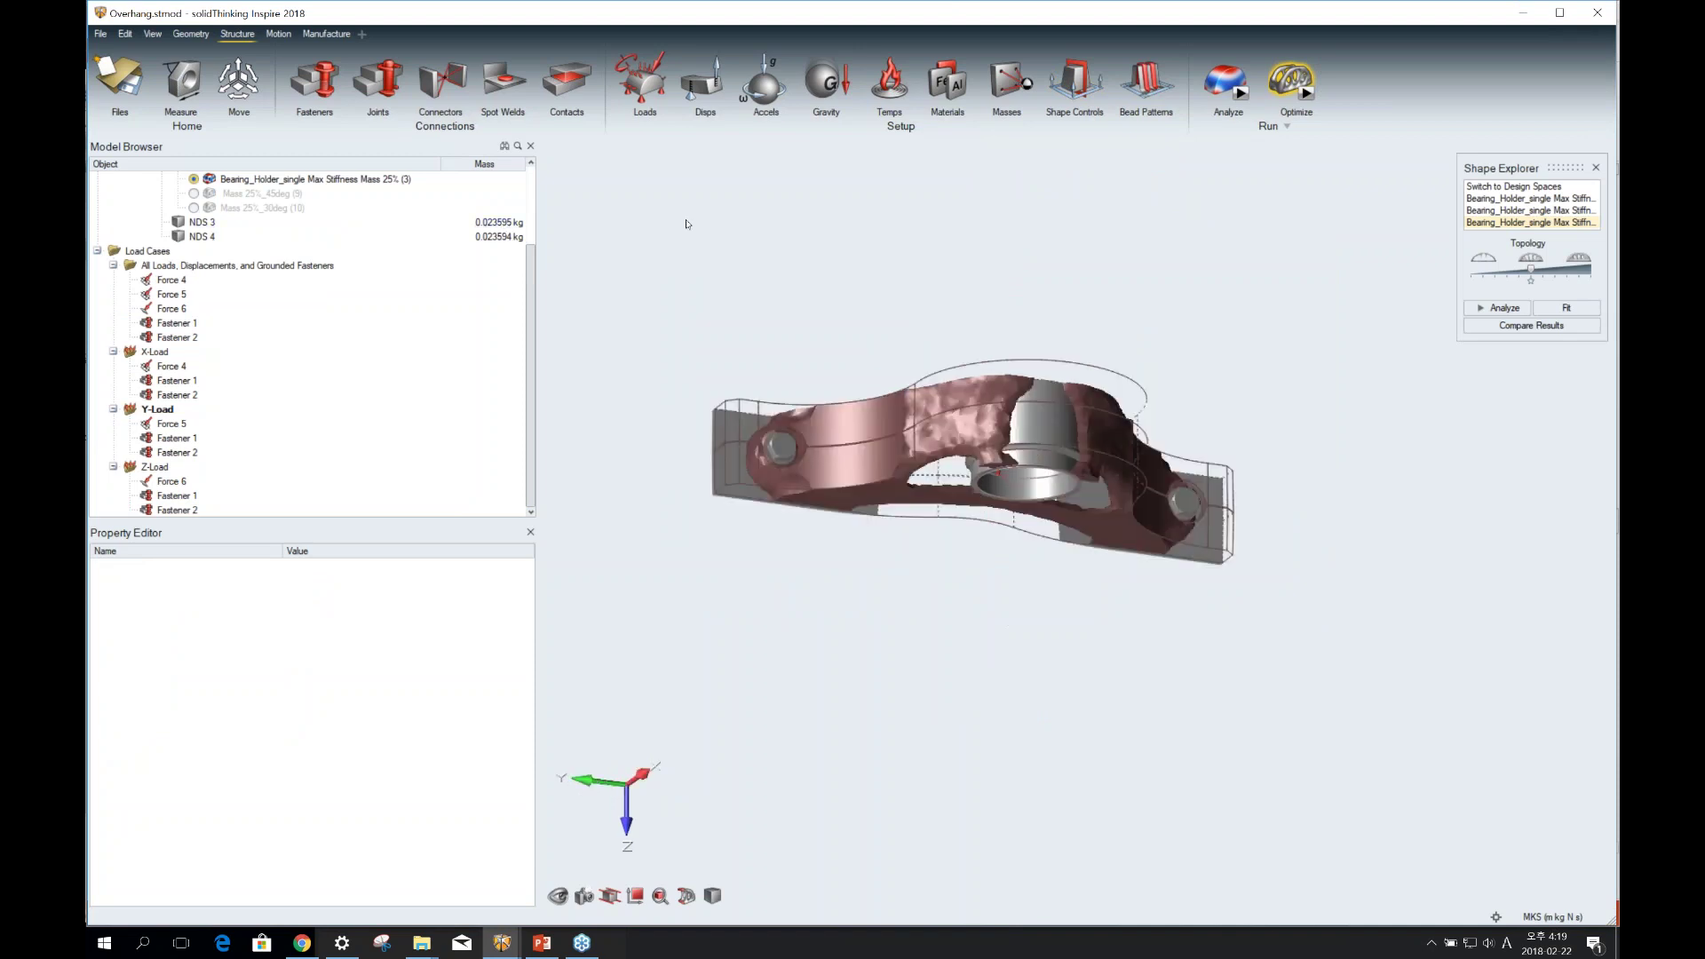
middle_click_drag(1030, 550, 937, 190)
right_click_drag(938, 189, 1191, 445)
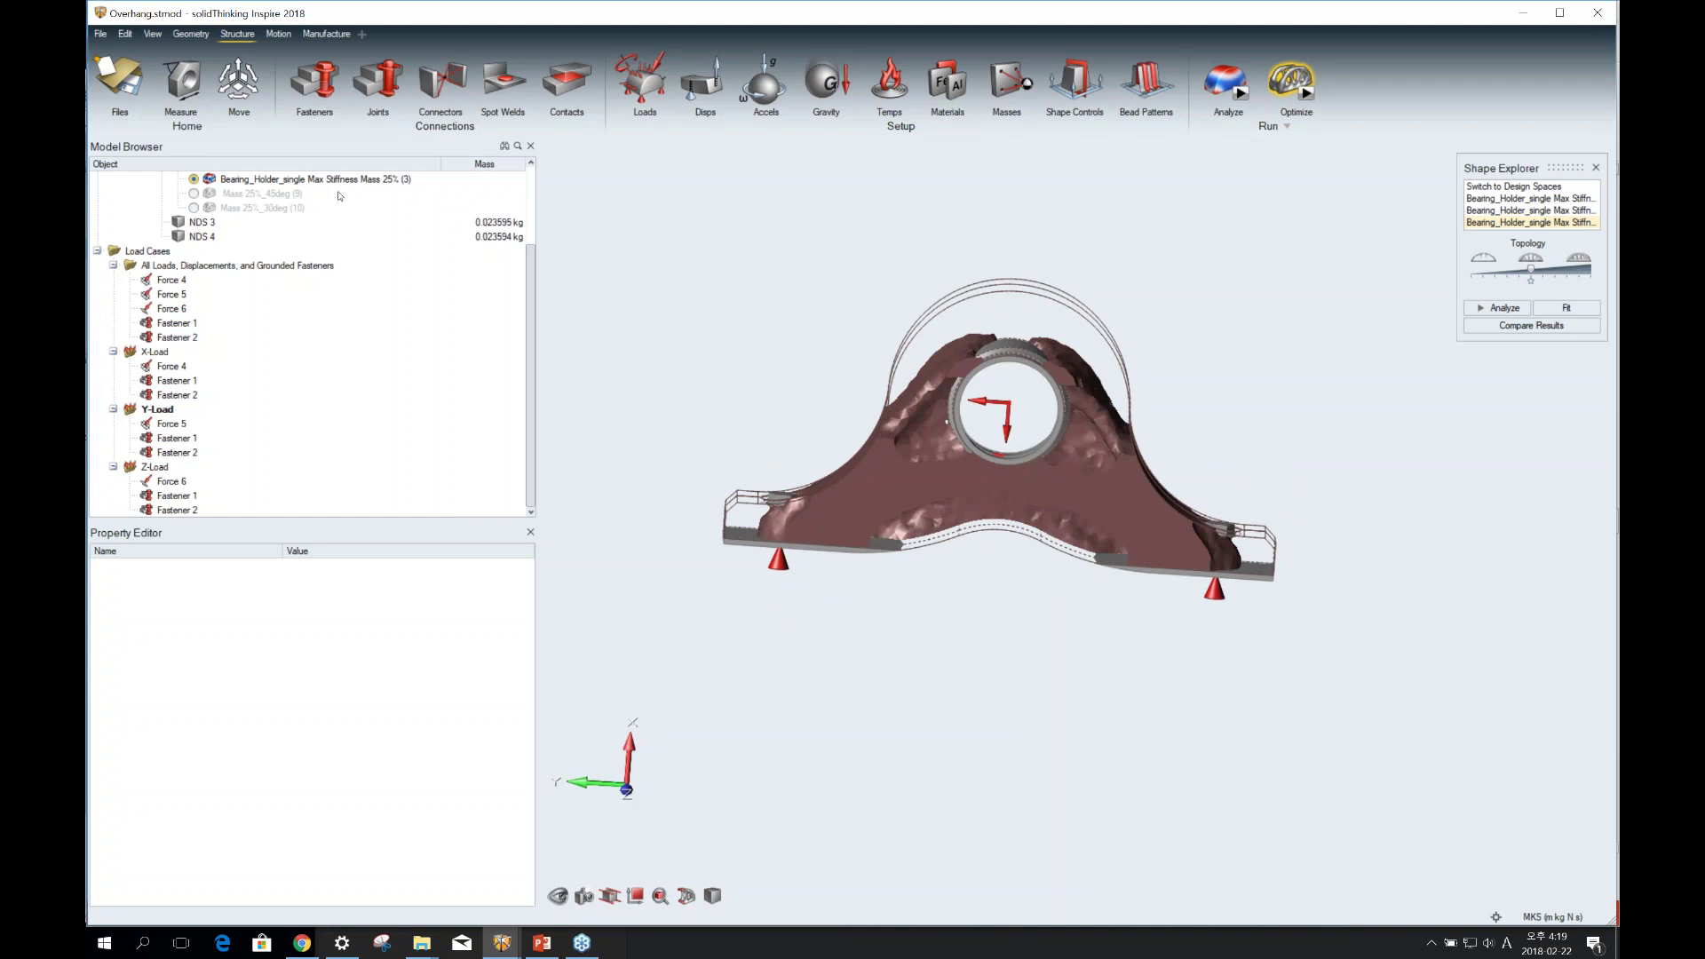
Show the Mass 25%_45deg (9) and Mass 25%_30deg (10) alternatives of the design space and inspect their shapes.
left_click(194, 193)
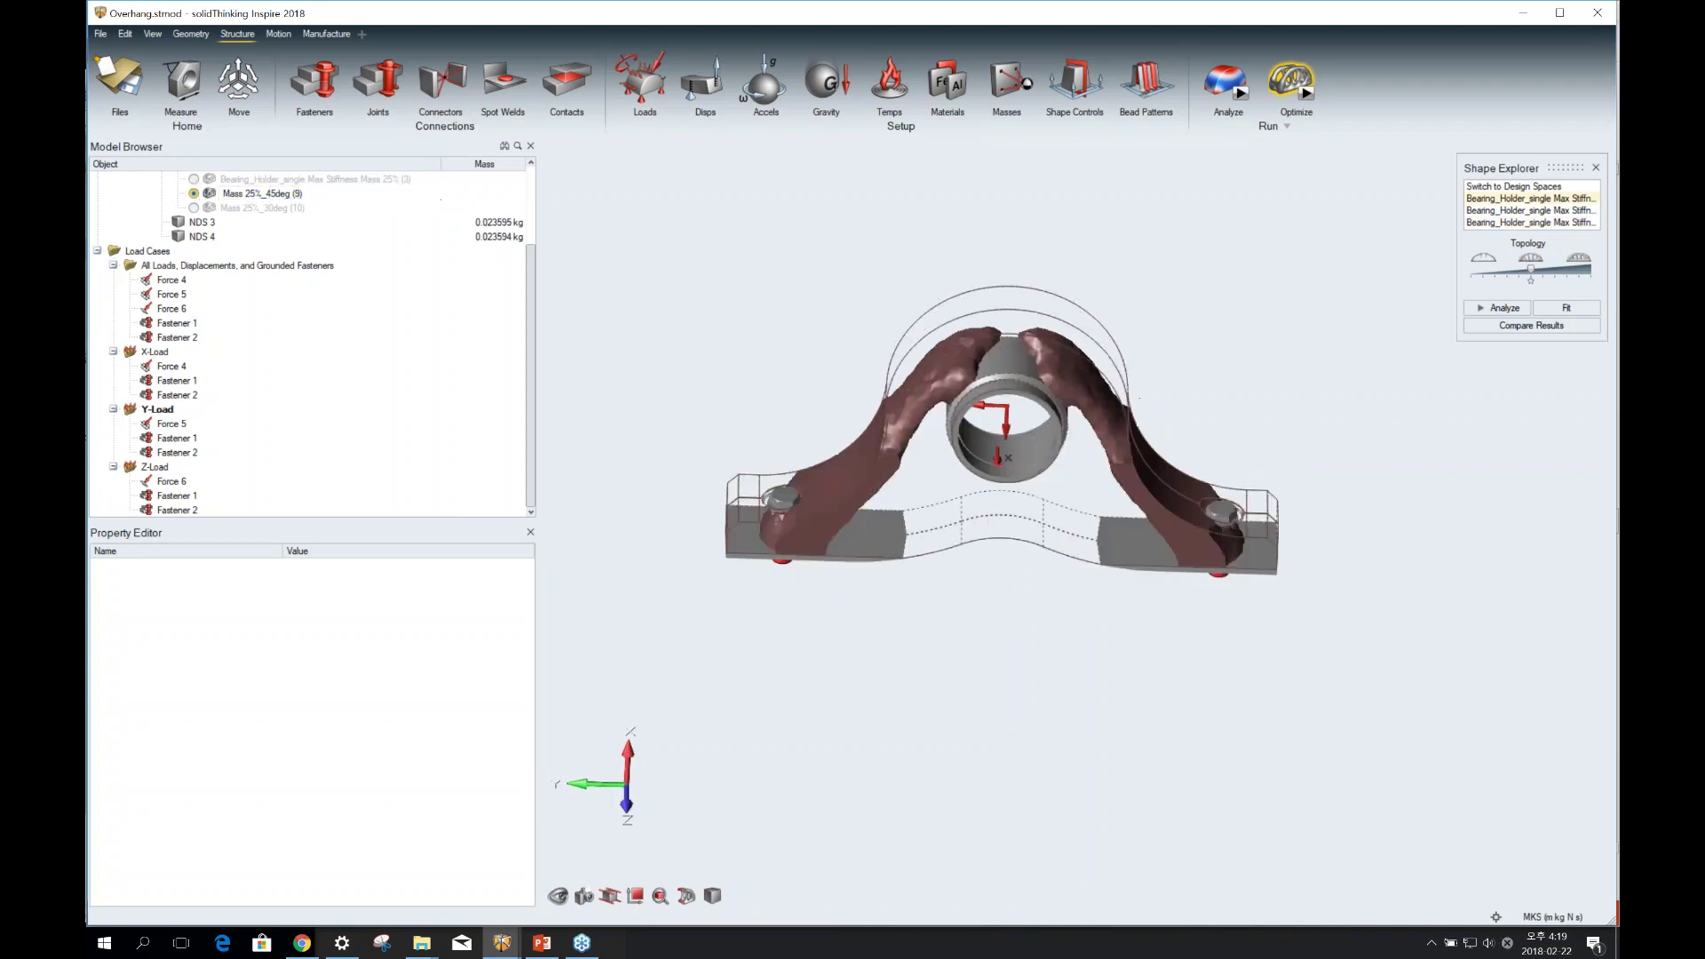
middle_click_drag(1137, 373, 1199, 355)
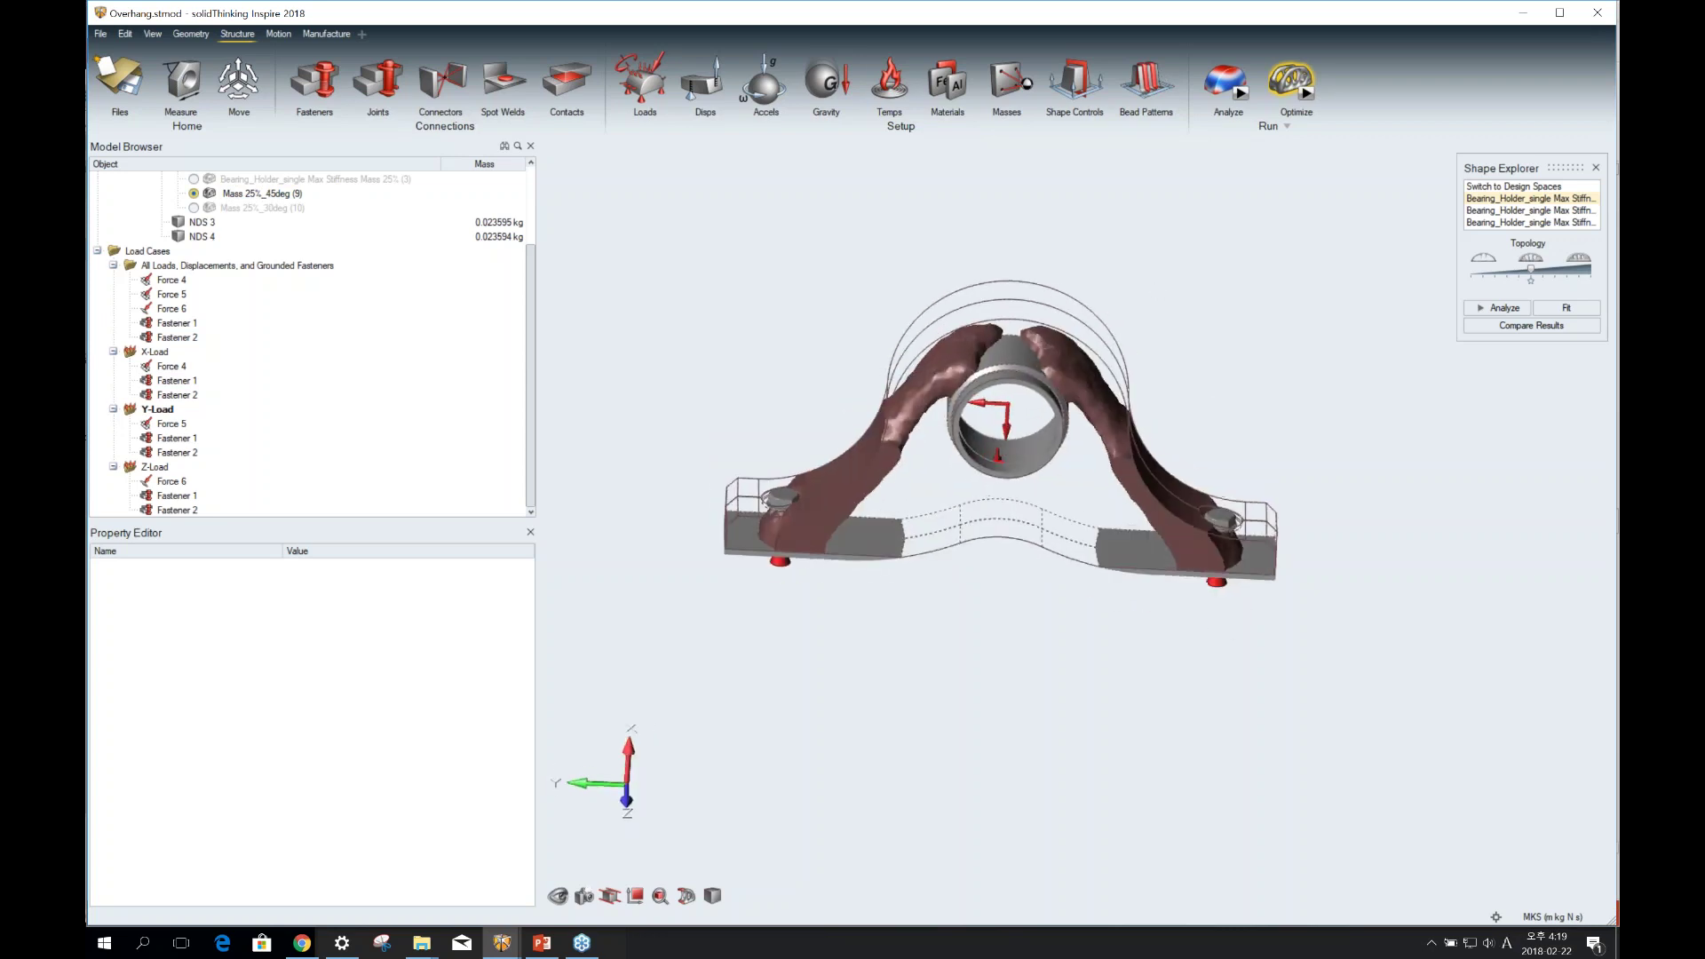
left_click(192, 209)
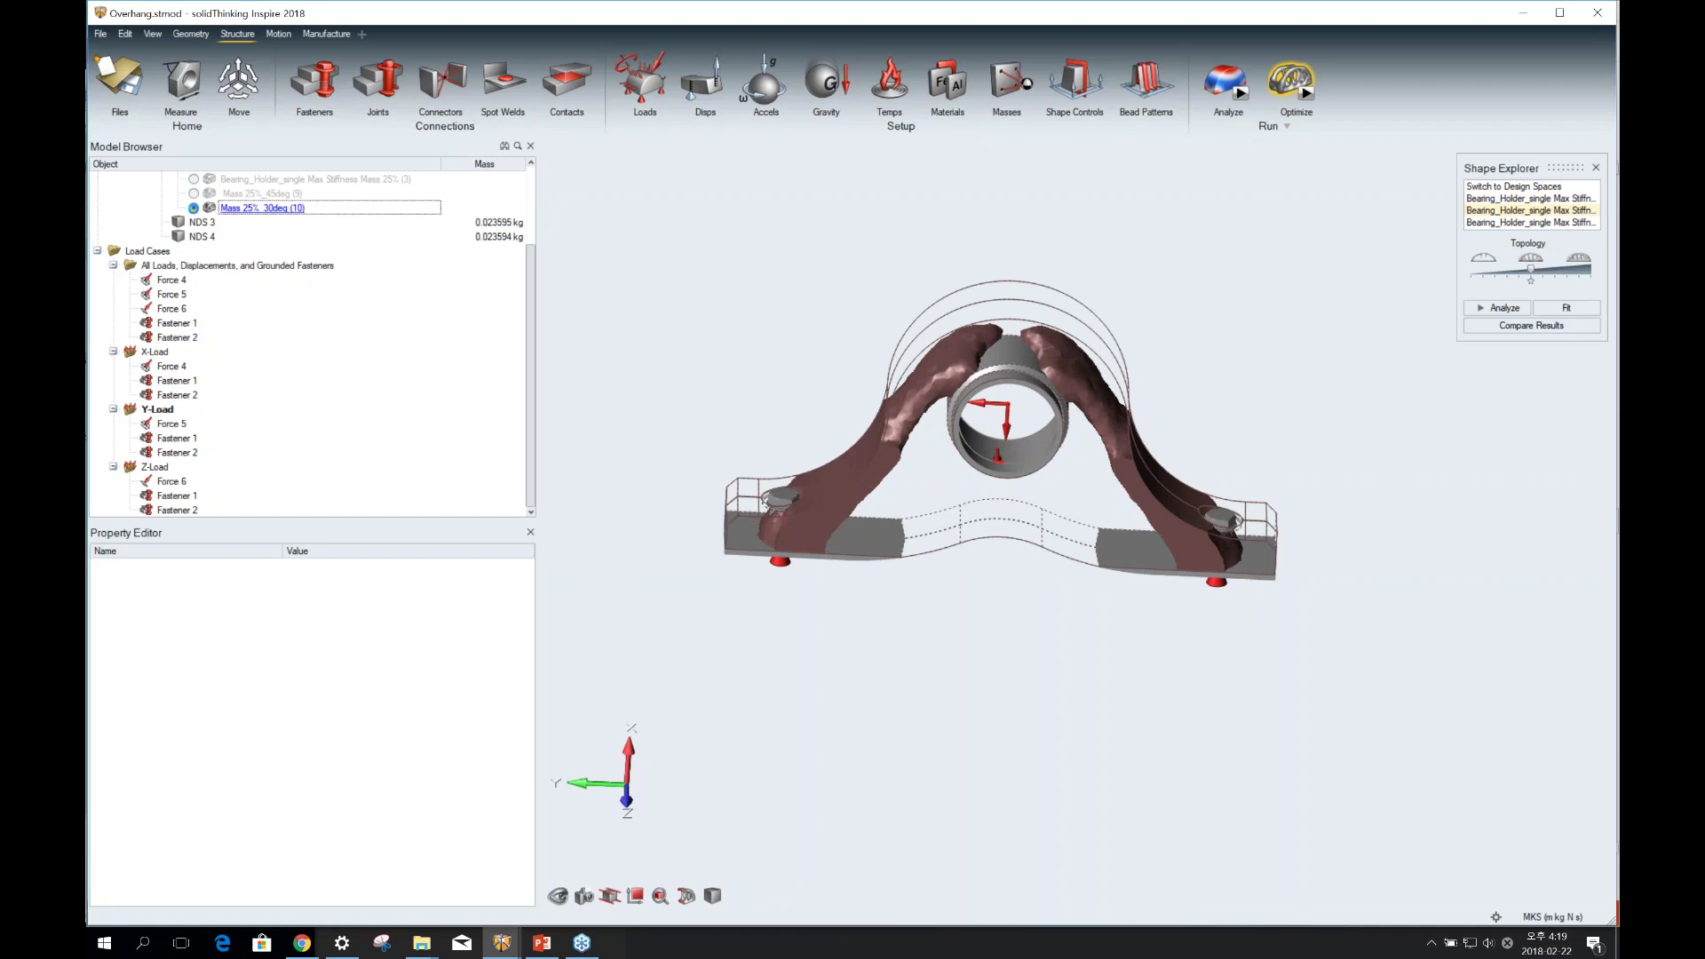
middle_click_drag(852, 222, 864, 157)
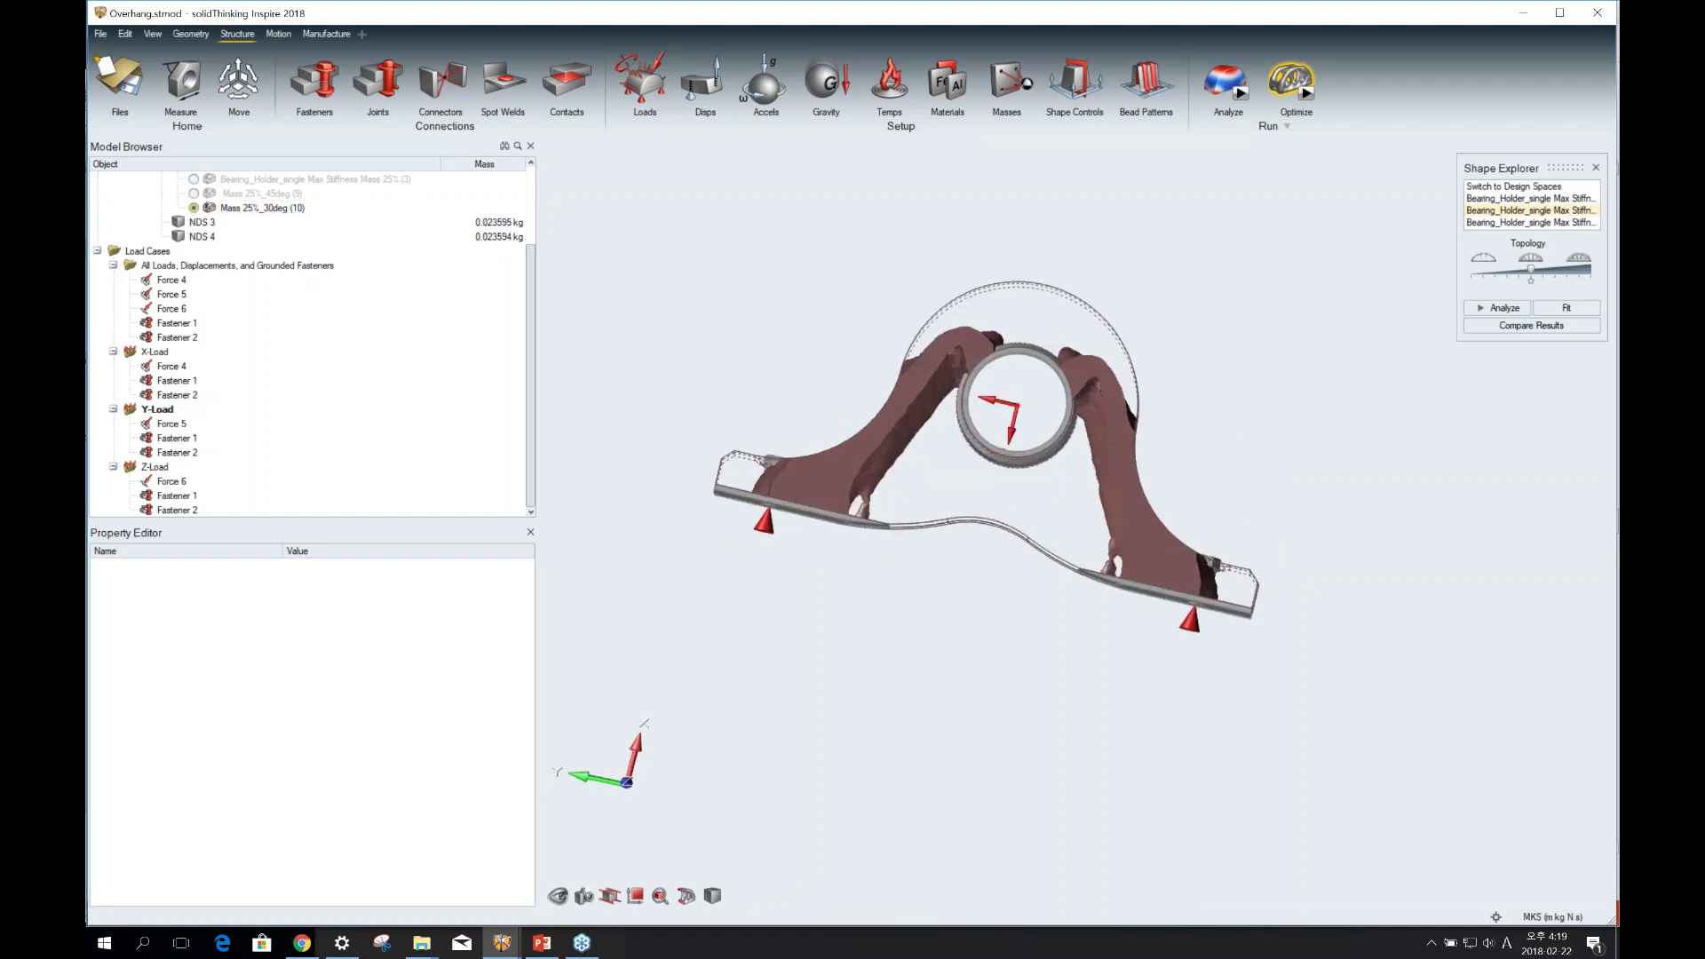
Compare the unconstrained, 45deg and 30deg alternatives in a front view fitted to the window, ending on Mass 25%_30deg (10).
key("f")
left_click(193, 194)
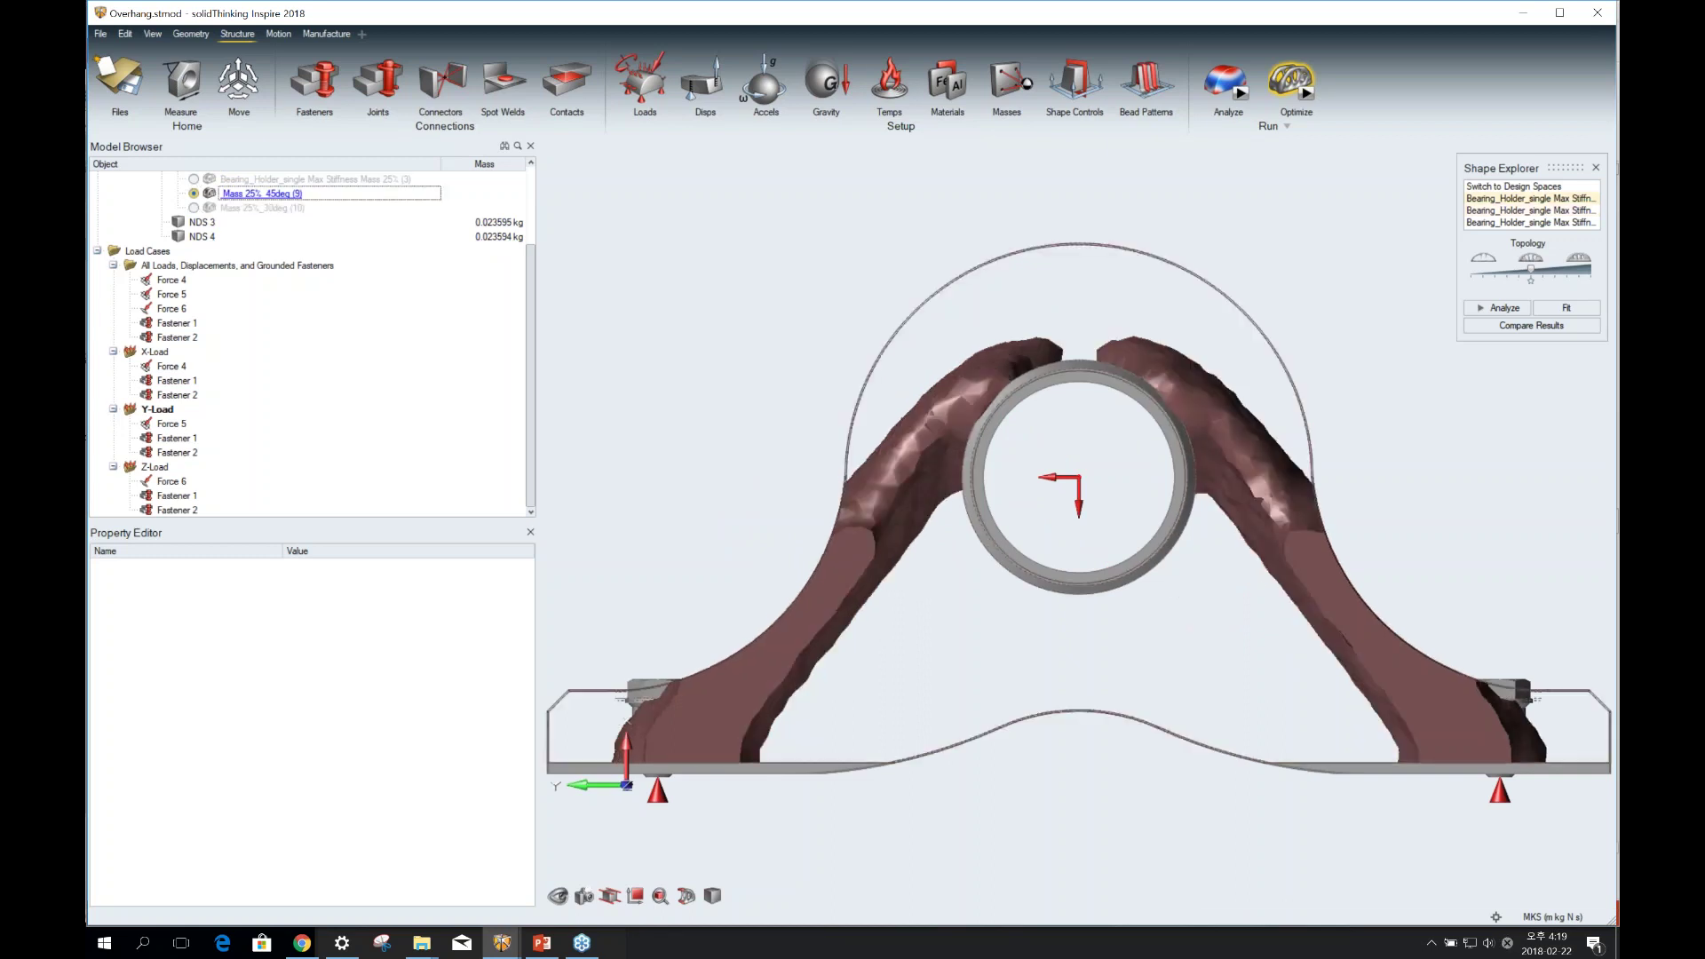
scroll(196, 227, "up", 1)
left_click(193, 222)
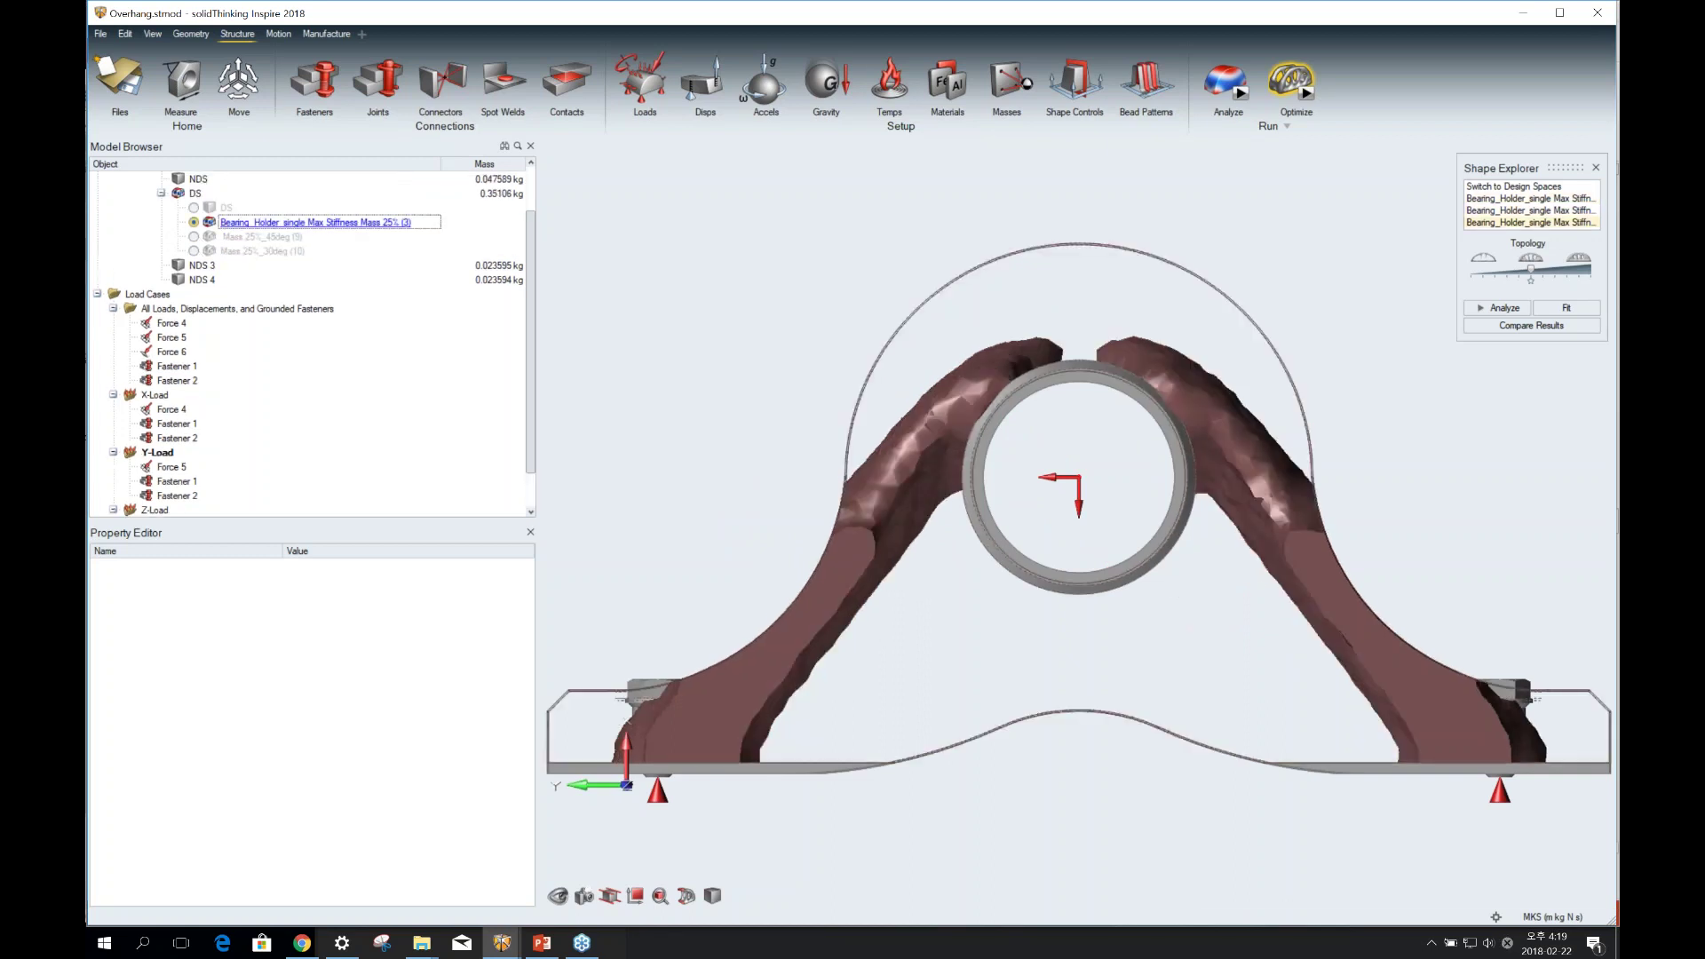
left_click(192, 236)
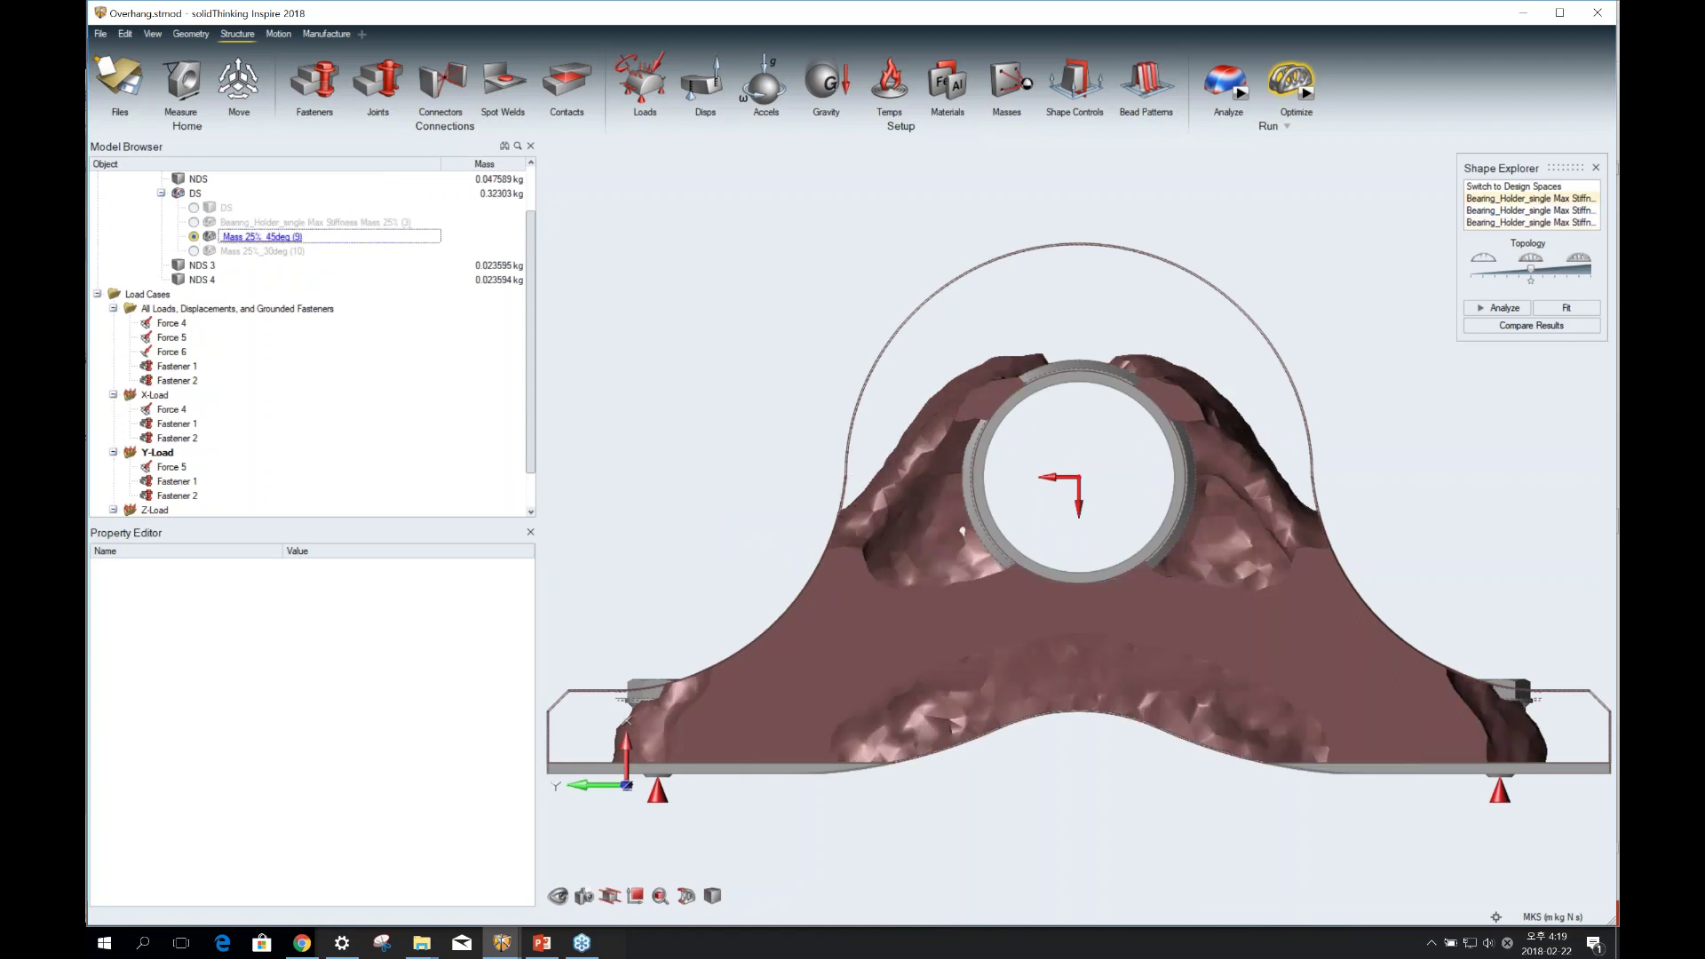
left_click(194, 252)
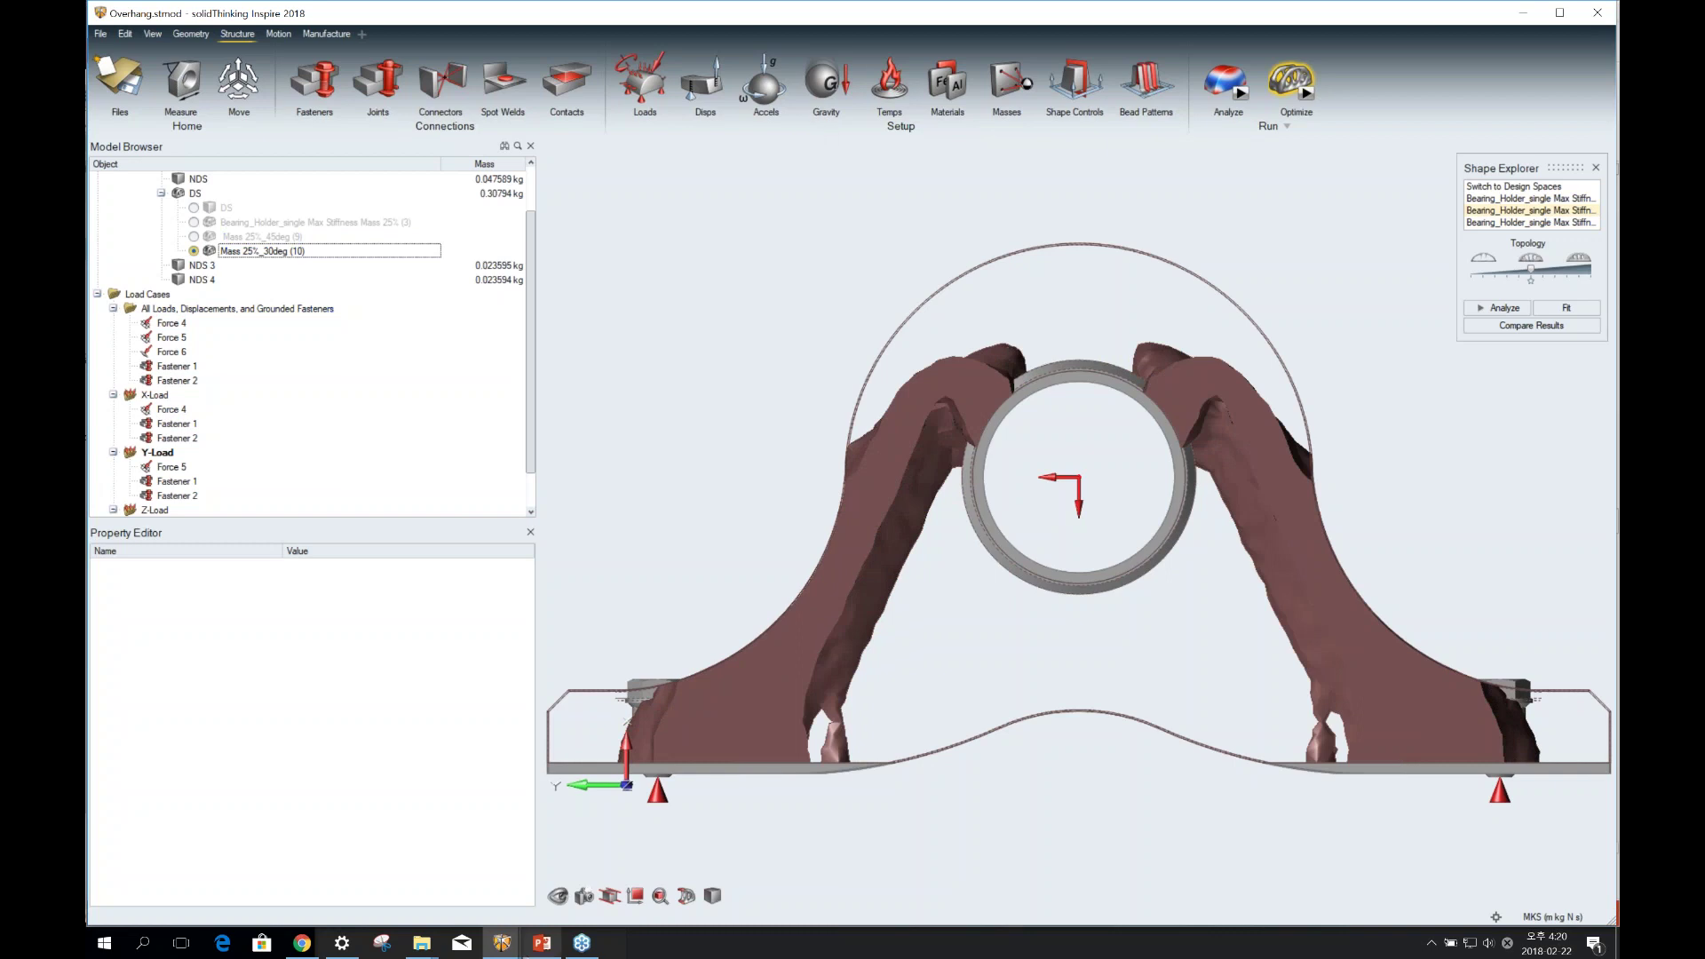
Switch to the What's New presentation in PowerPoint and run the slide show from the 오버행 Controls slide to the PolyNURBS slide.
left_click(528, 950)
scroll(235, 752, "down", 2)
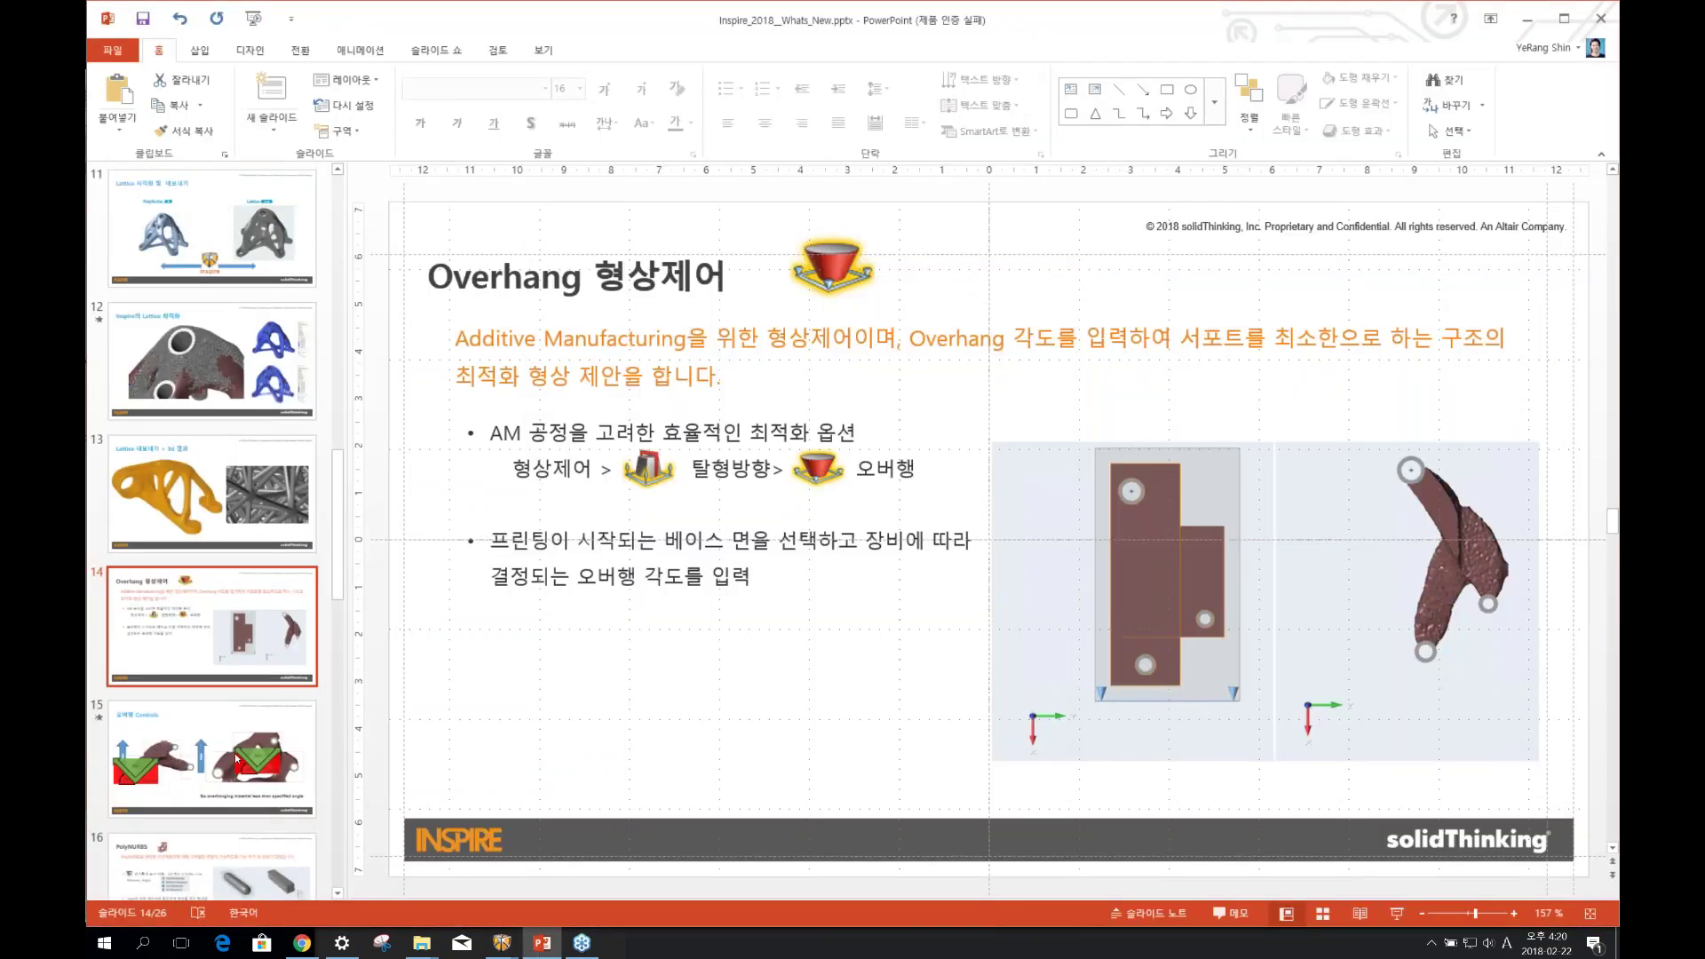
left_click(234, 753)
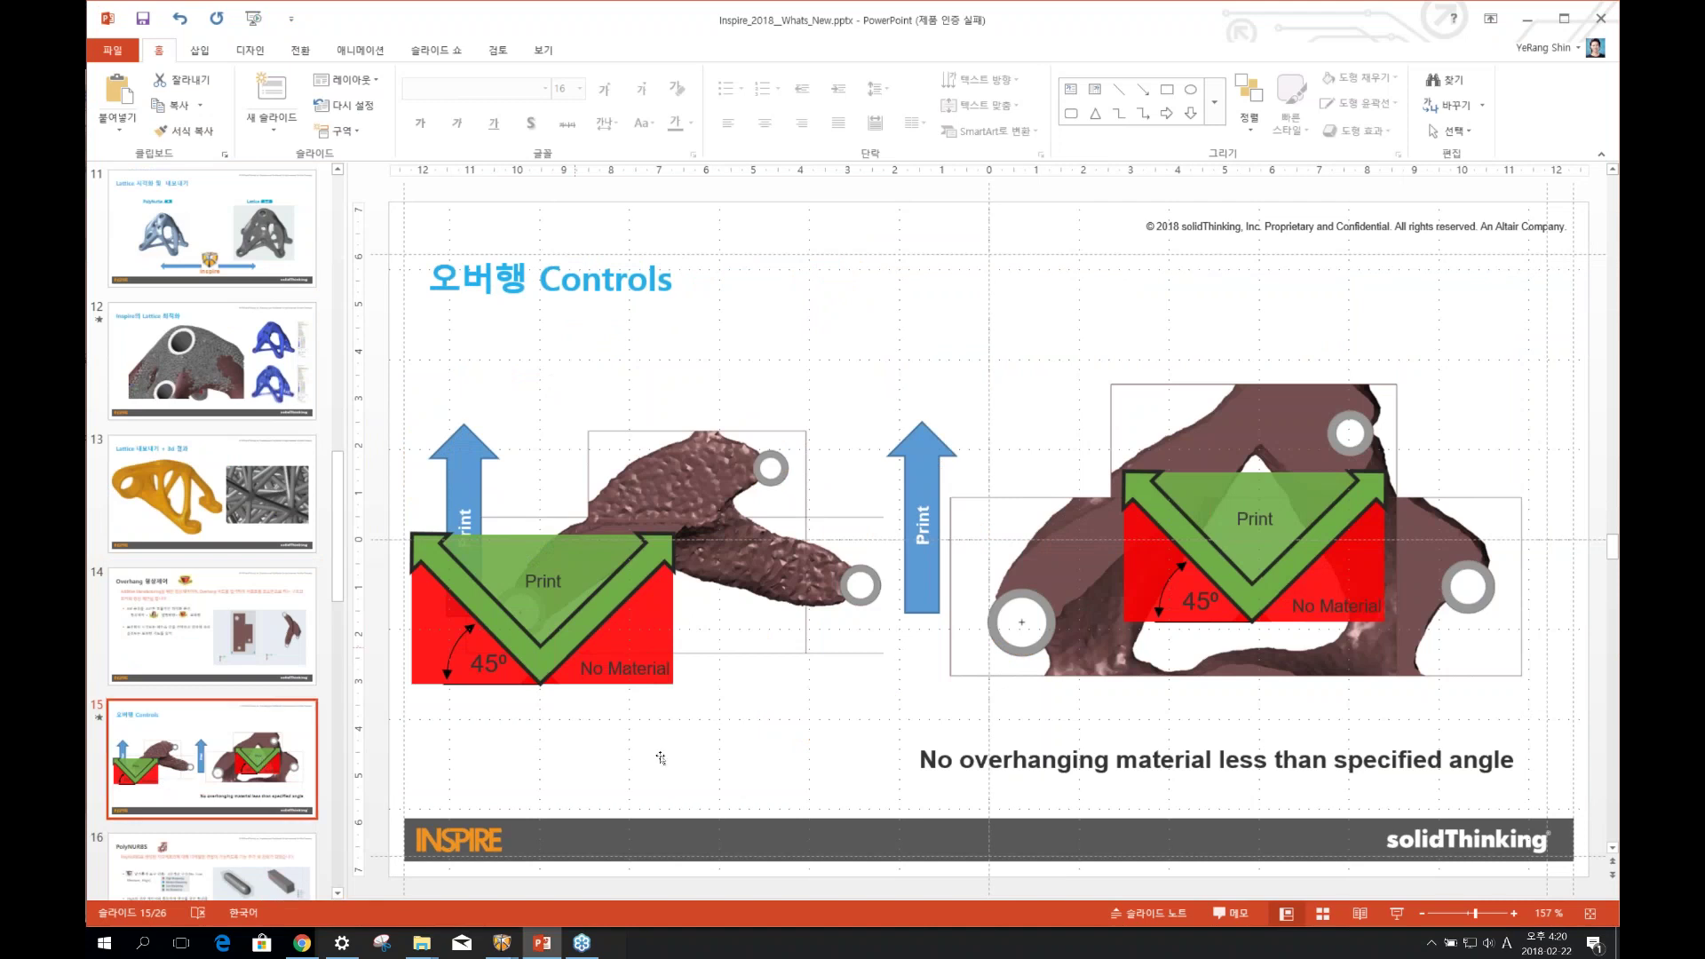
left_click(1396, 913)
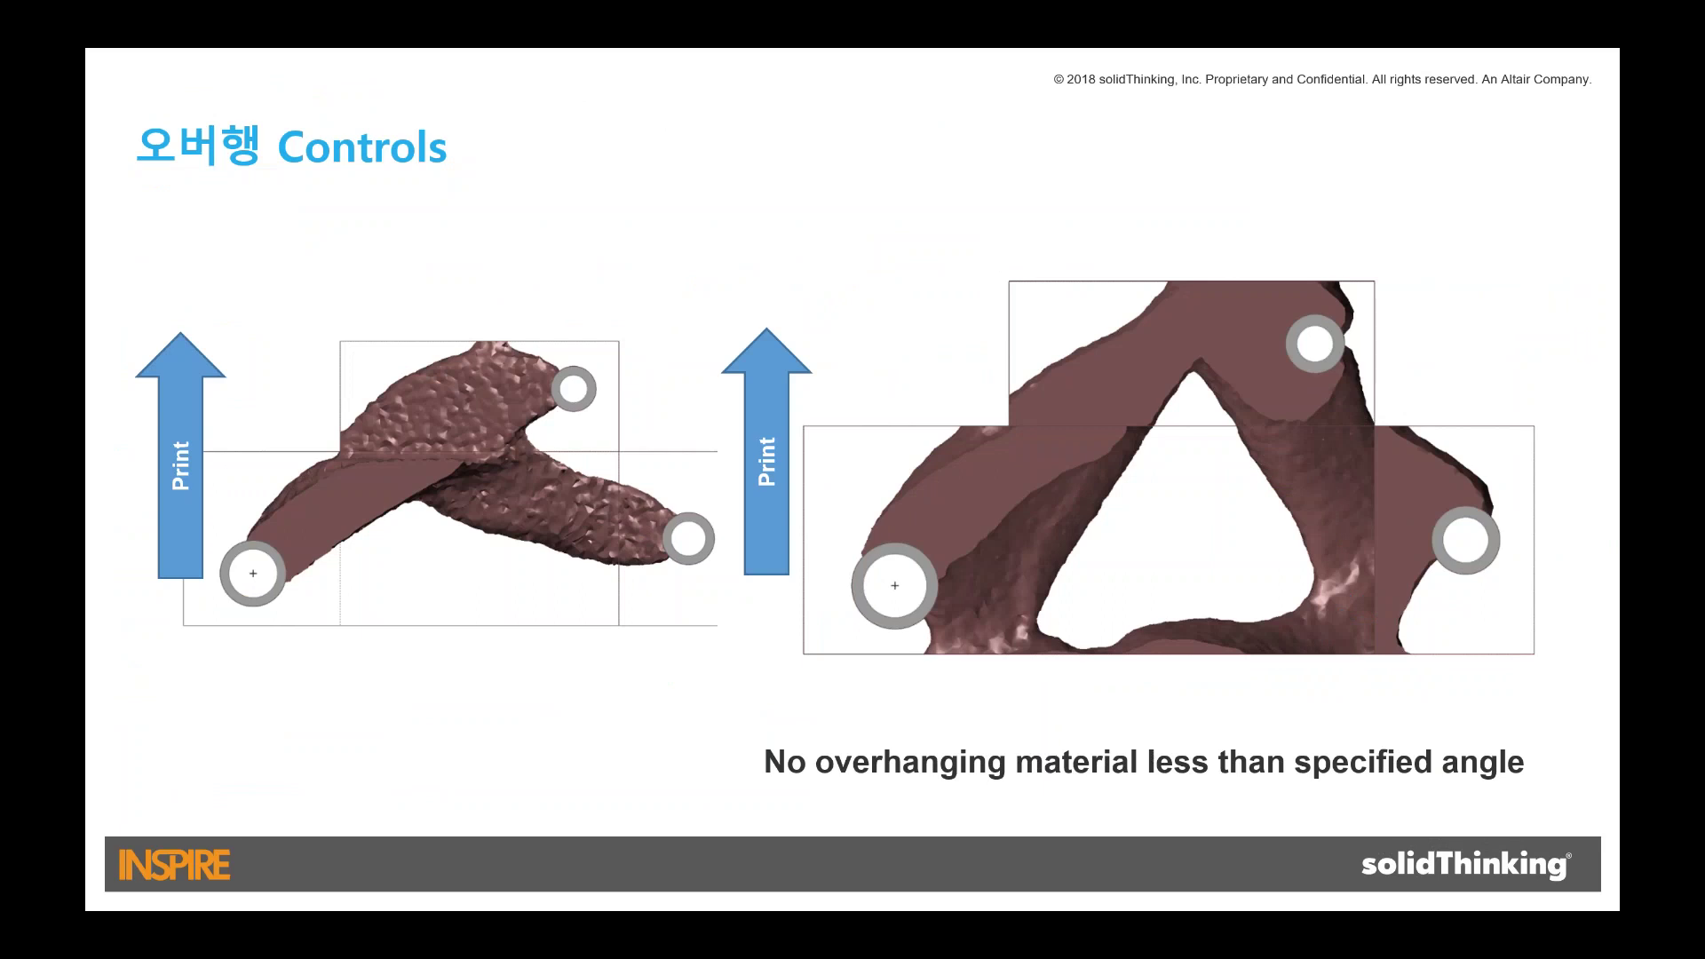
key("Right")
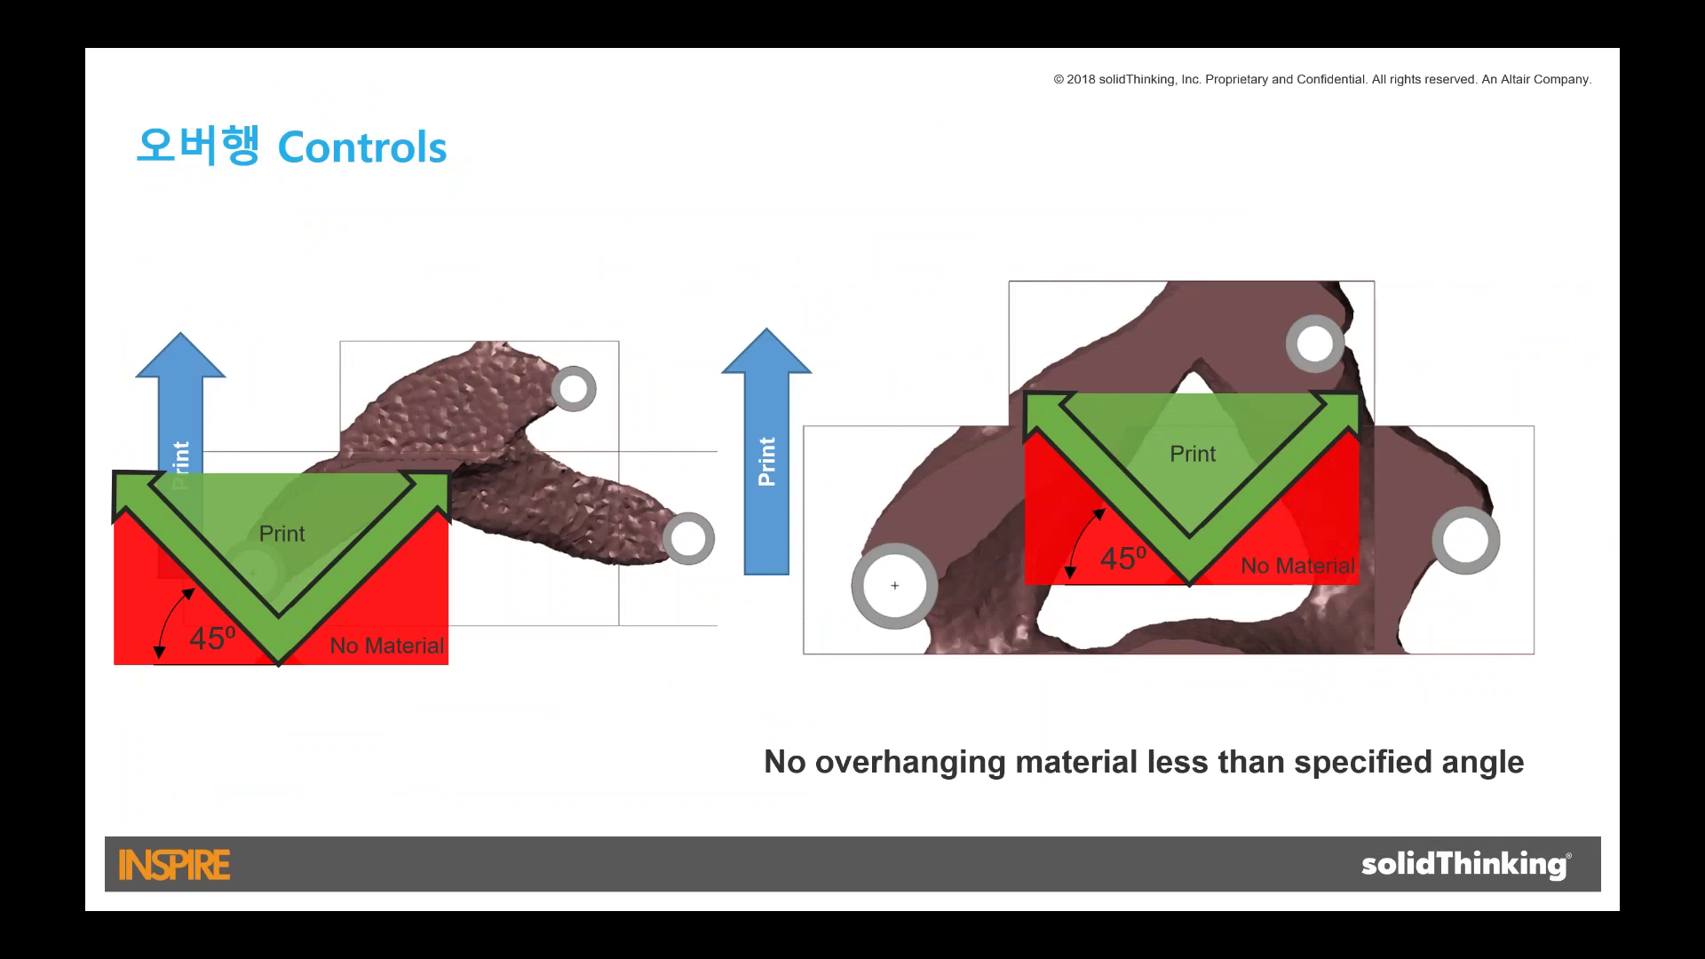
key("Right")
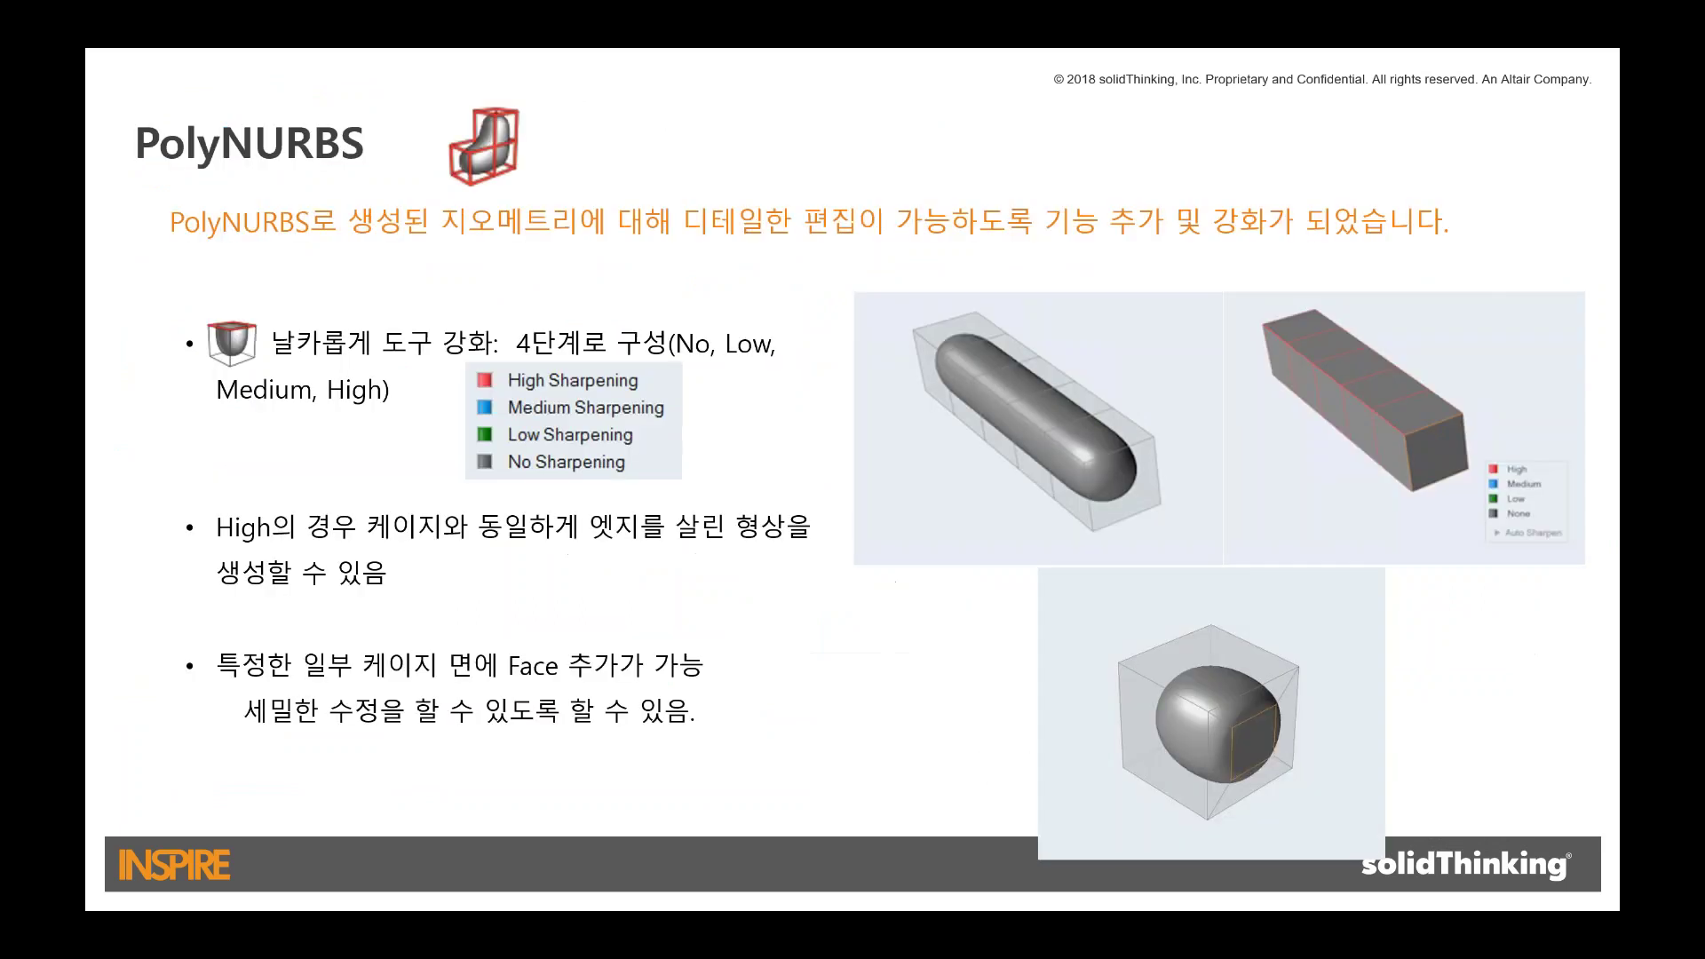